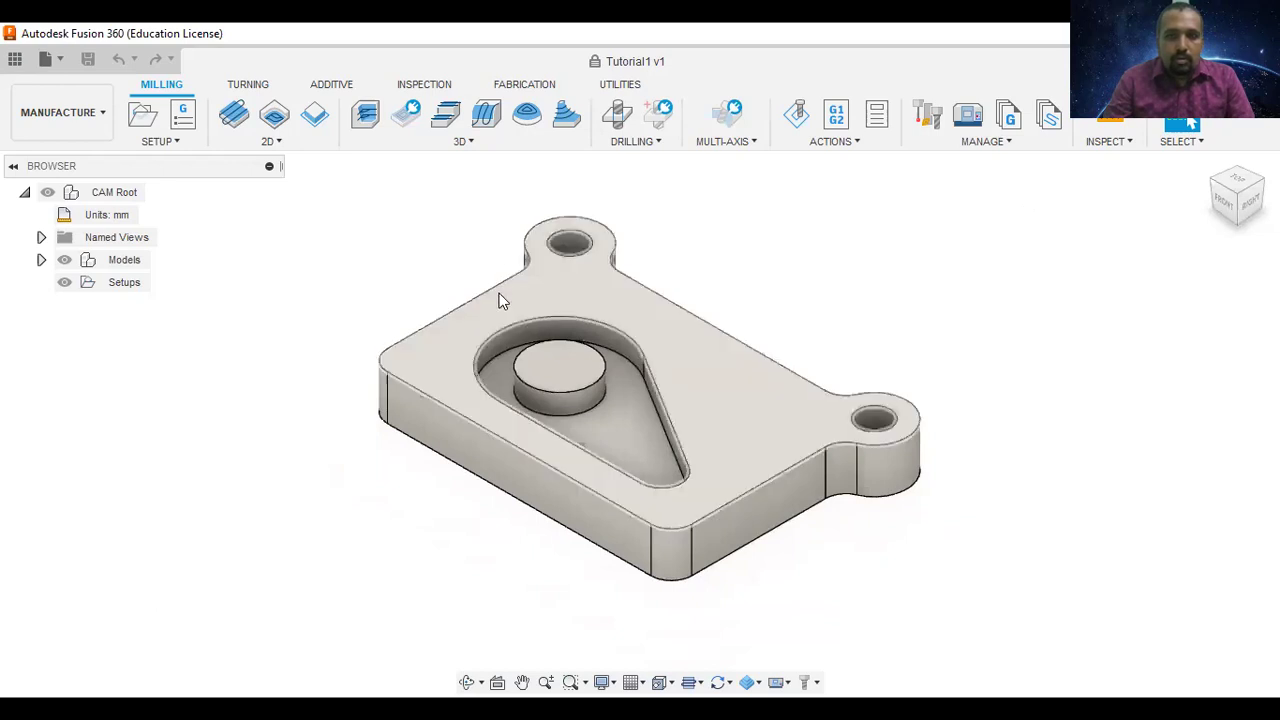
Start a 2D Adaptive Clearing operation and create a new flat end mill in the Tutorial1 v1 document's tools.
{"action": "left_click", "coordinate": [286, 143]}
{"action": "left_click", "coordinate": [305, 165]}
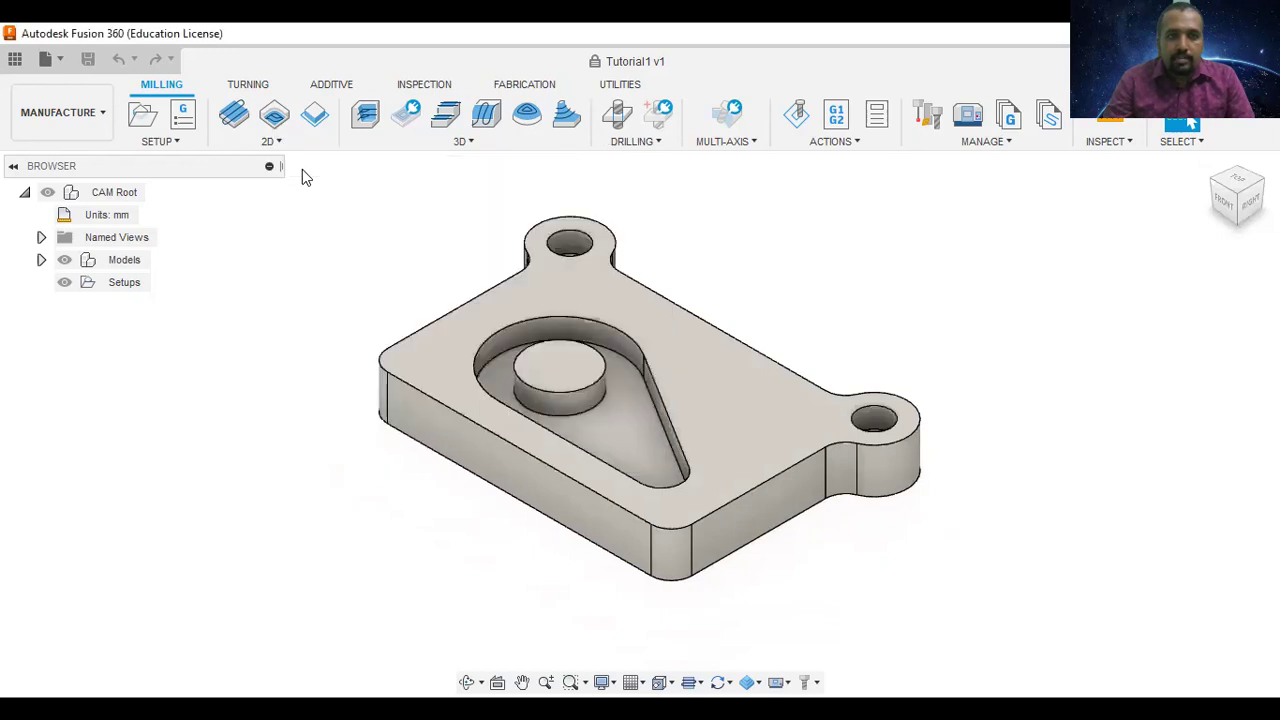
{"action": "scroll", "coordinate": [742, 297], "scroll_direction": "down", "scroll_amount": 3}
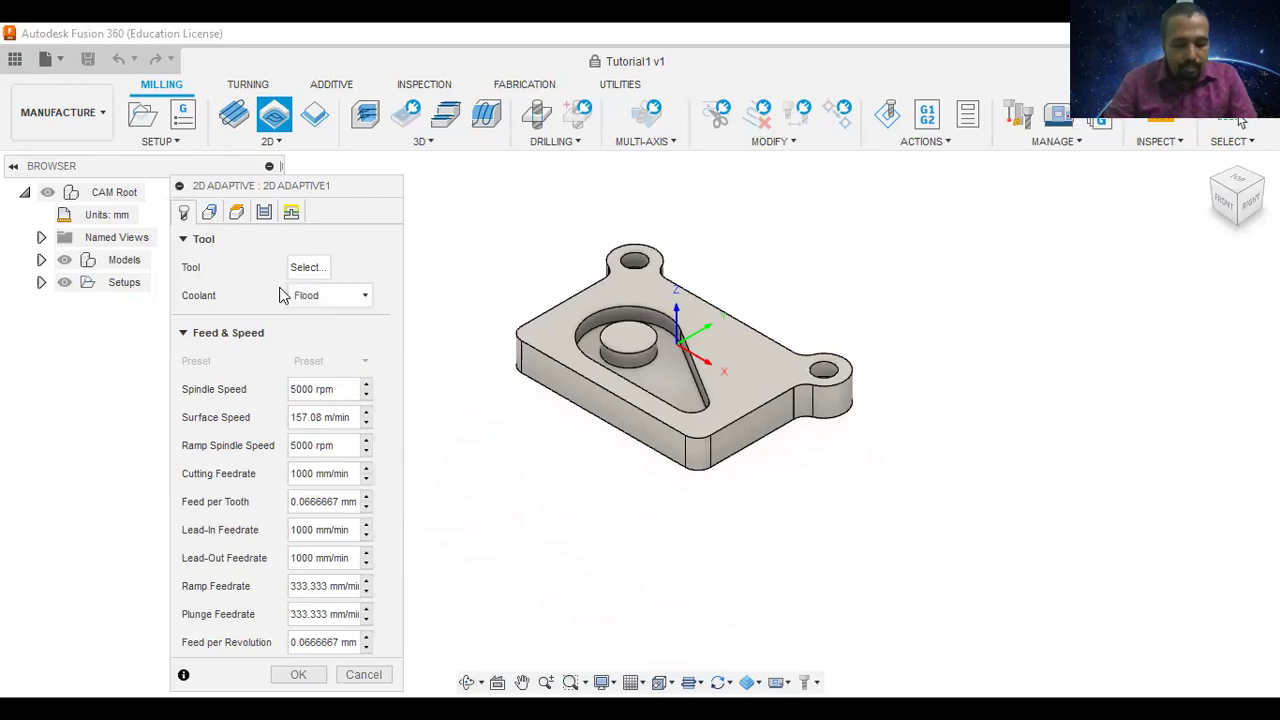
{"action": "left_click", "coordinate": [308, 268]}
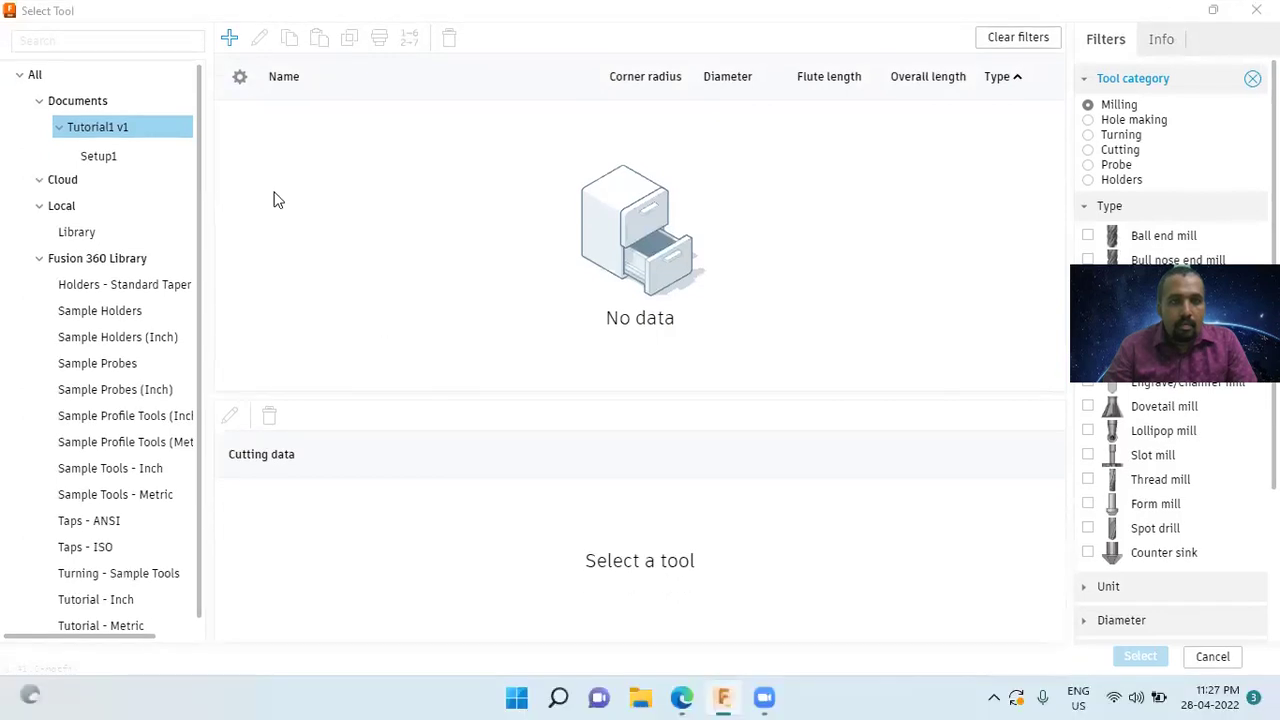
{"action": "left_click", "coordinate": [229, 38]}
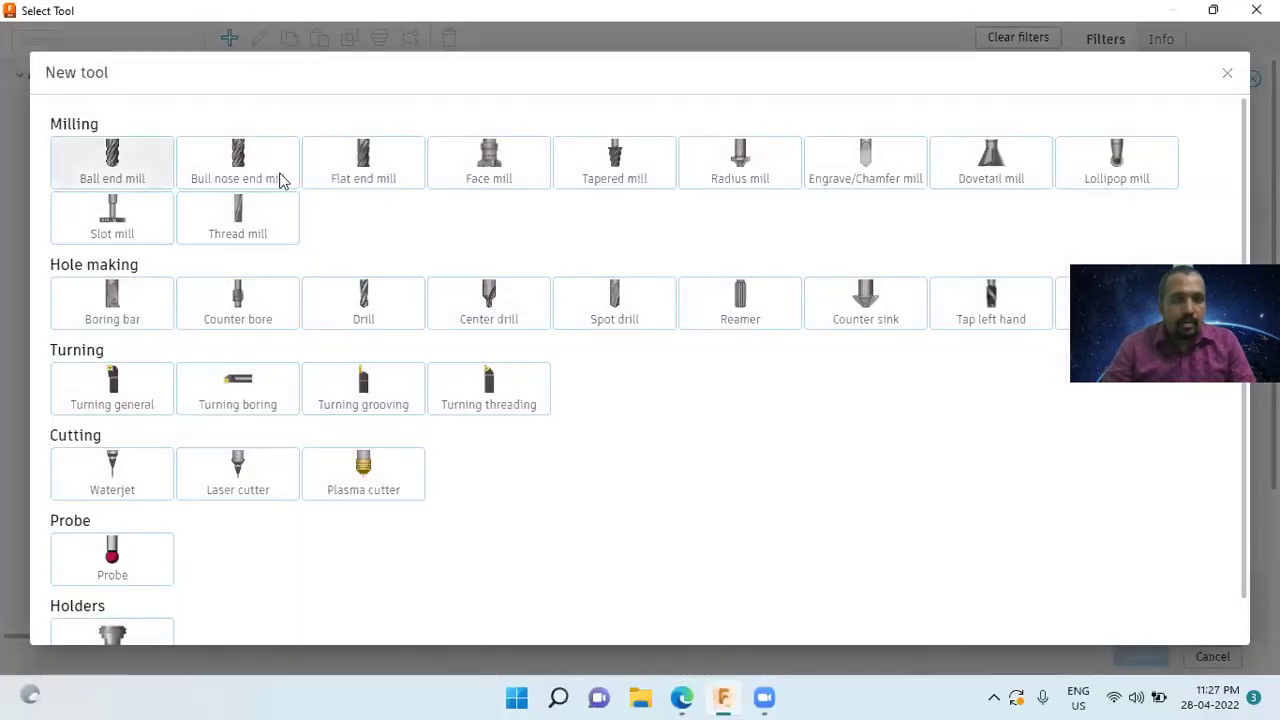
{"action": "left_click", "coordinate": [368, 175]}
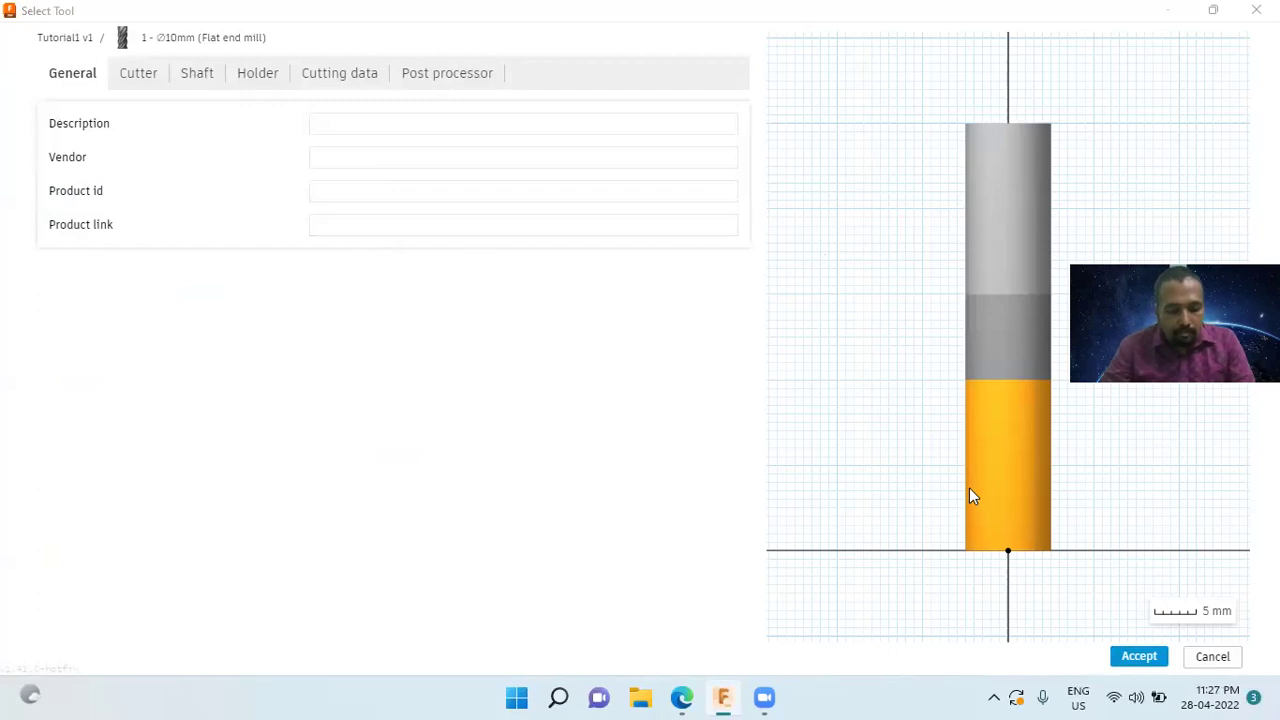
Set the flat end mill's cutter diameter to 8 mm and its flute length to 22 mm.
{"action": "left_click", "coordinate": [141, 79]}
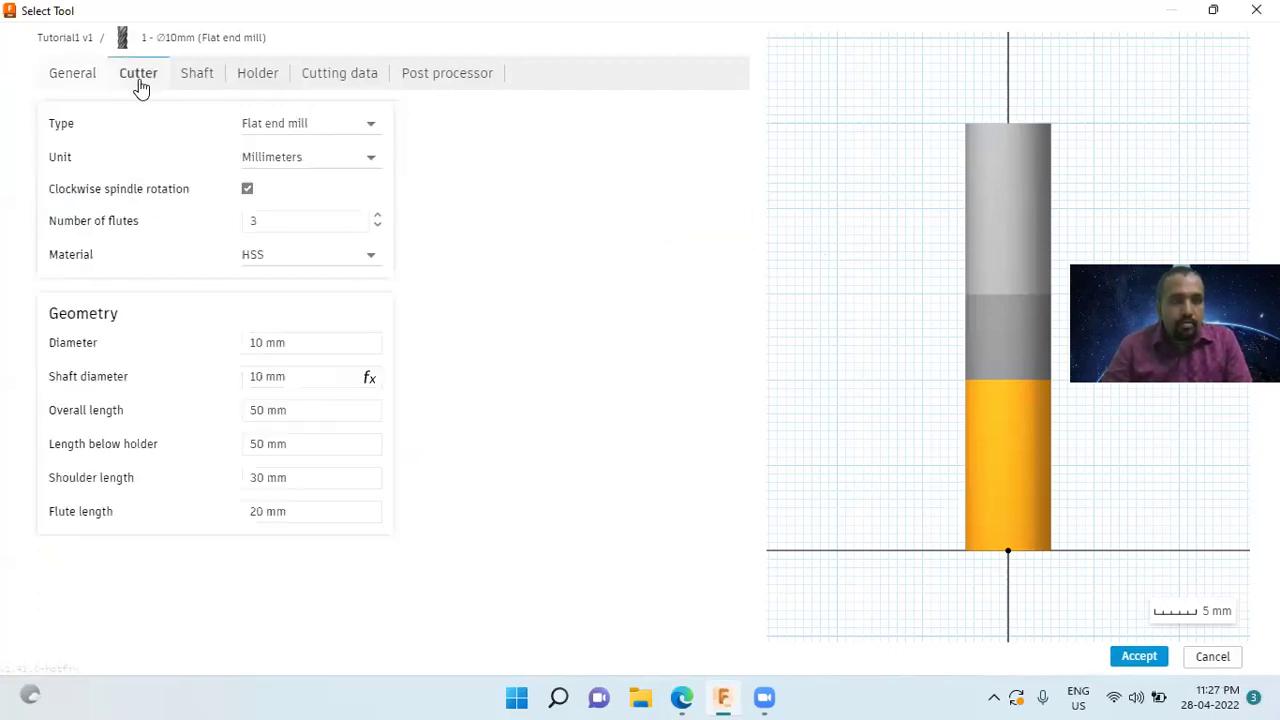
{"action": "left_click", "coordinate": [309, 342]}
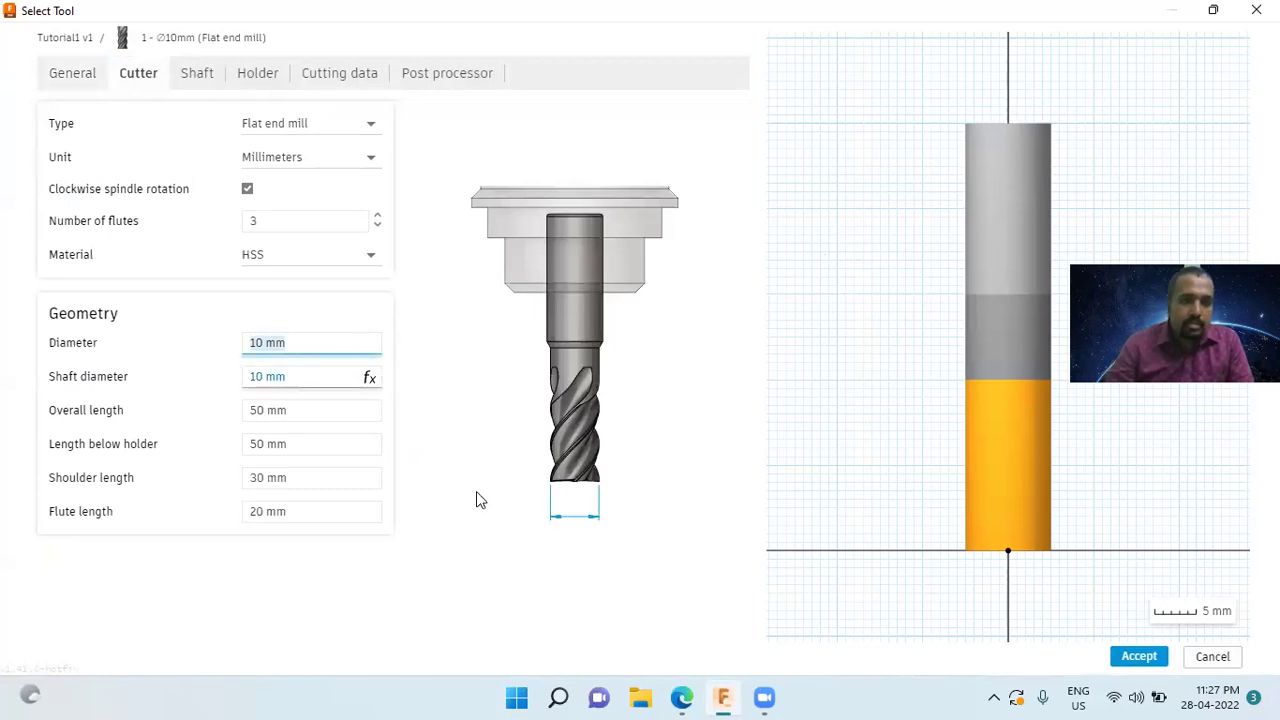
{"action": "type", "text": "8"}
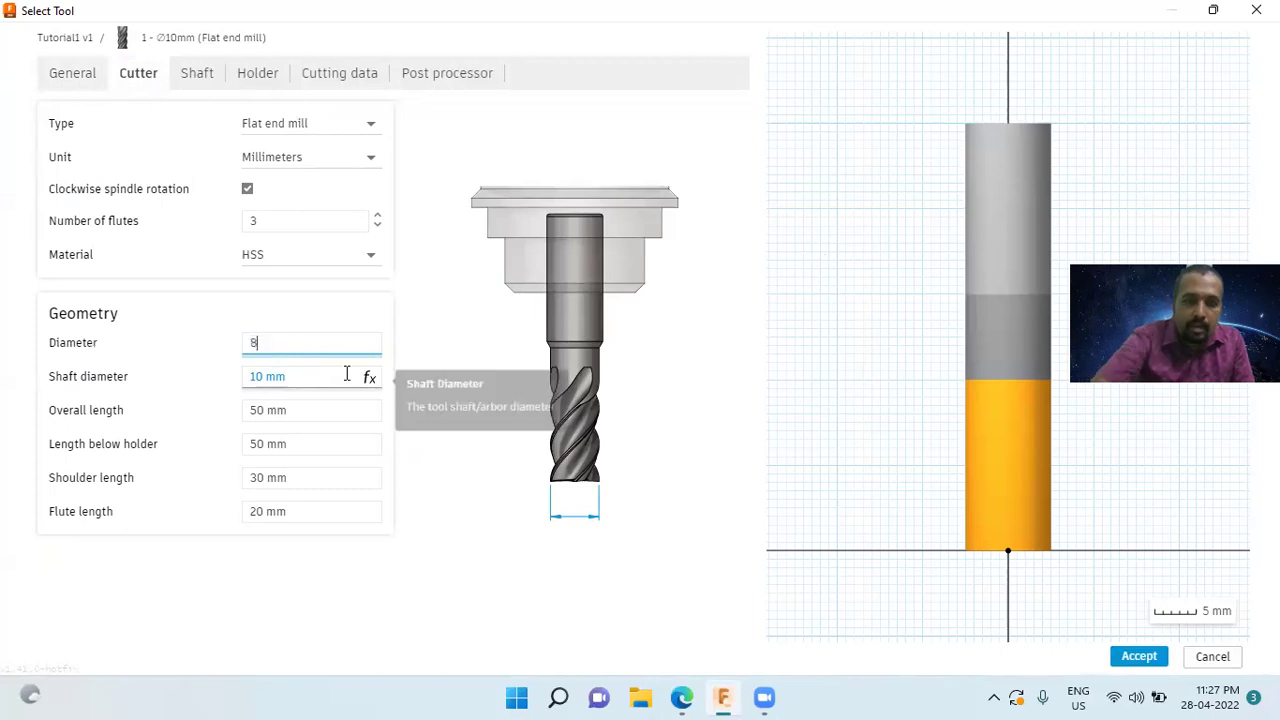
{"action": "key", "text": "Return"}
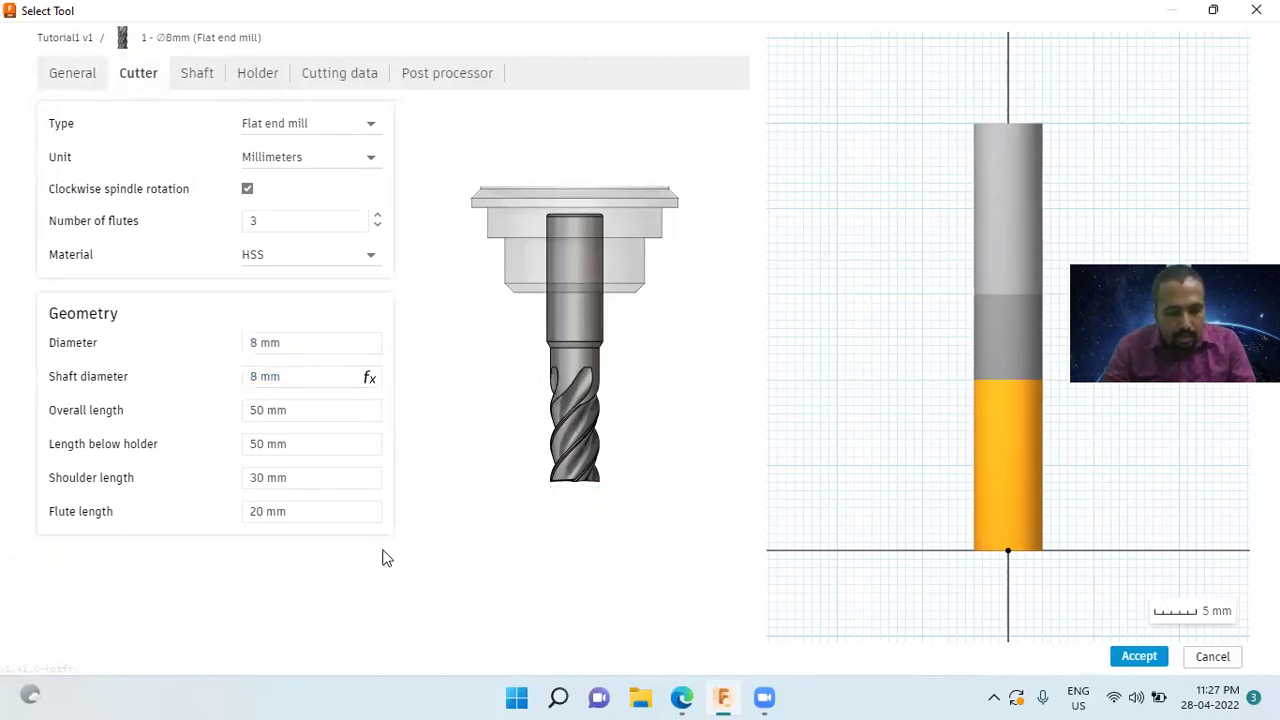
{"action": "left_click", "coordinate": [297, 511]}
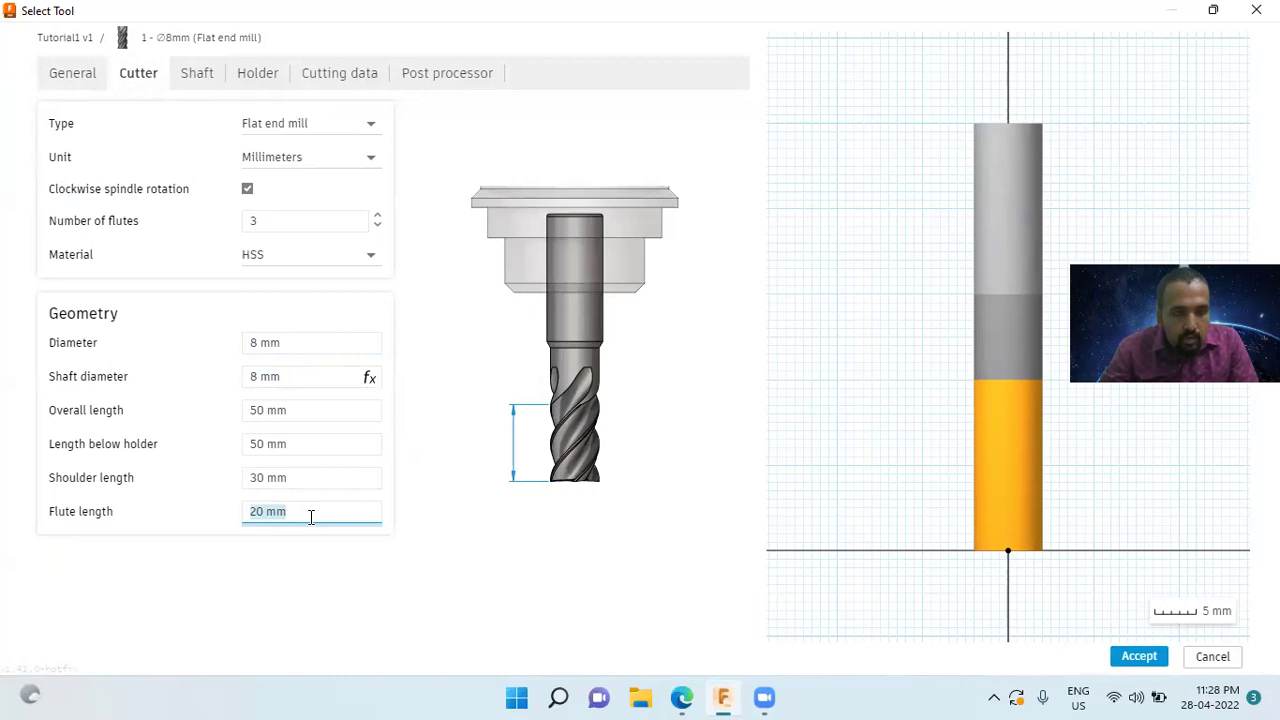
{"action": "type", "text": "22"}
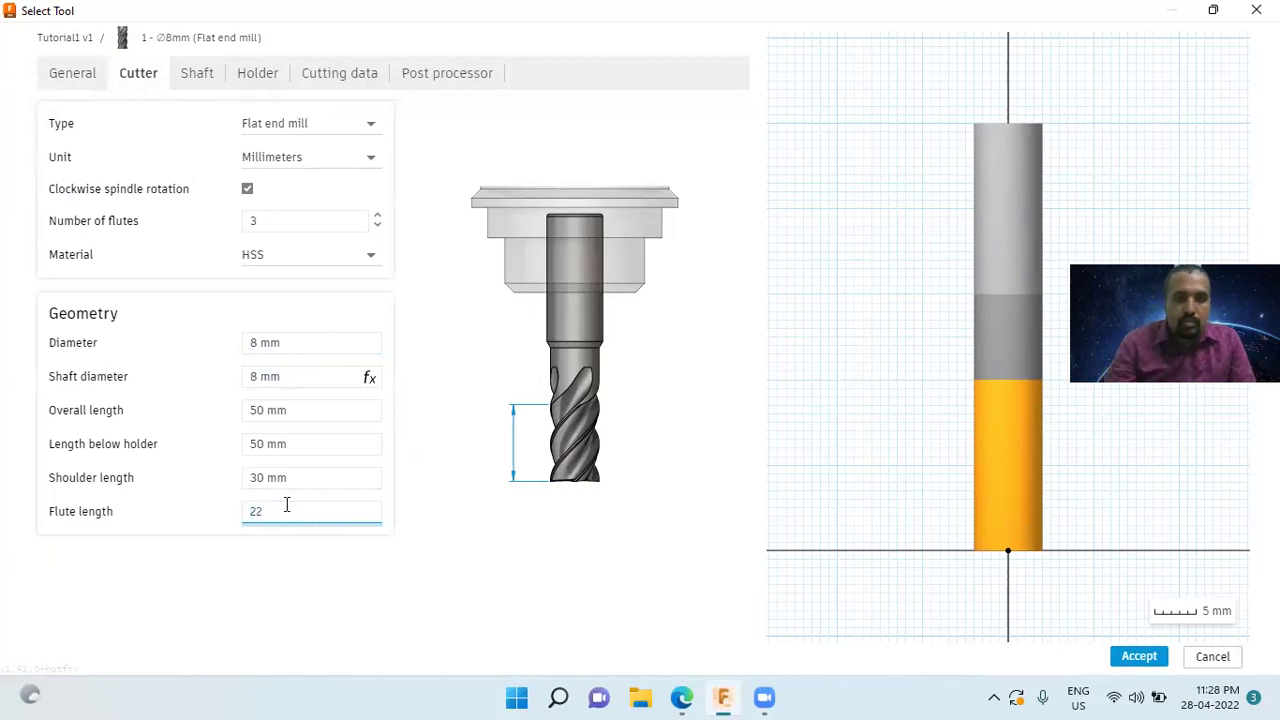
{"action": "left_click", "coordinate": [312, 628]}
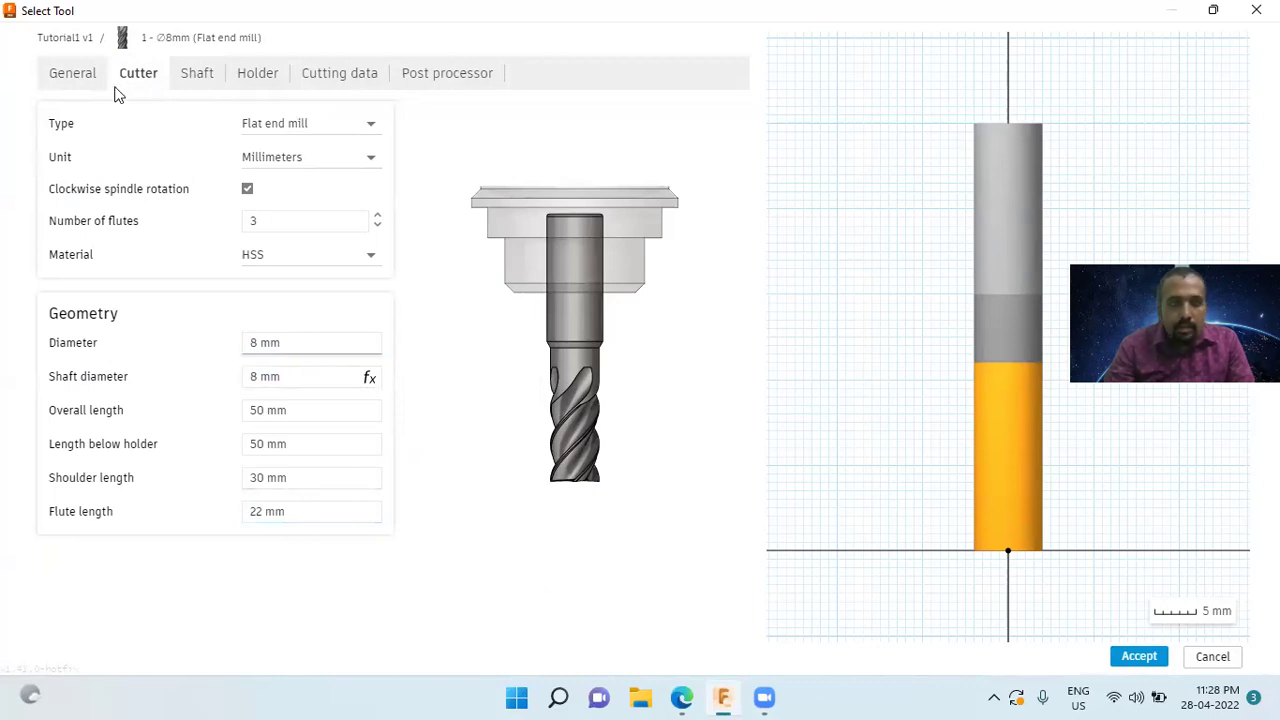
Set the tool's spindle speed to 3000 rpm and its cutting feedrate to 800 mm/min in the default preset.
{"action": "left_click", "coordinate": [343, 75]}
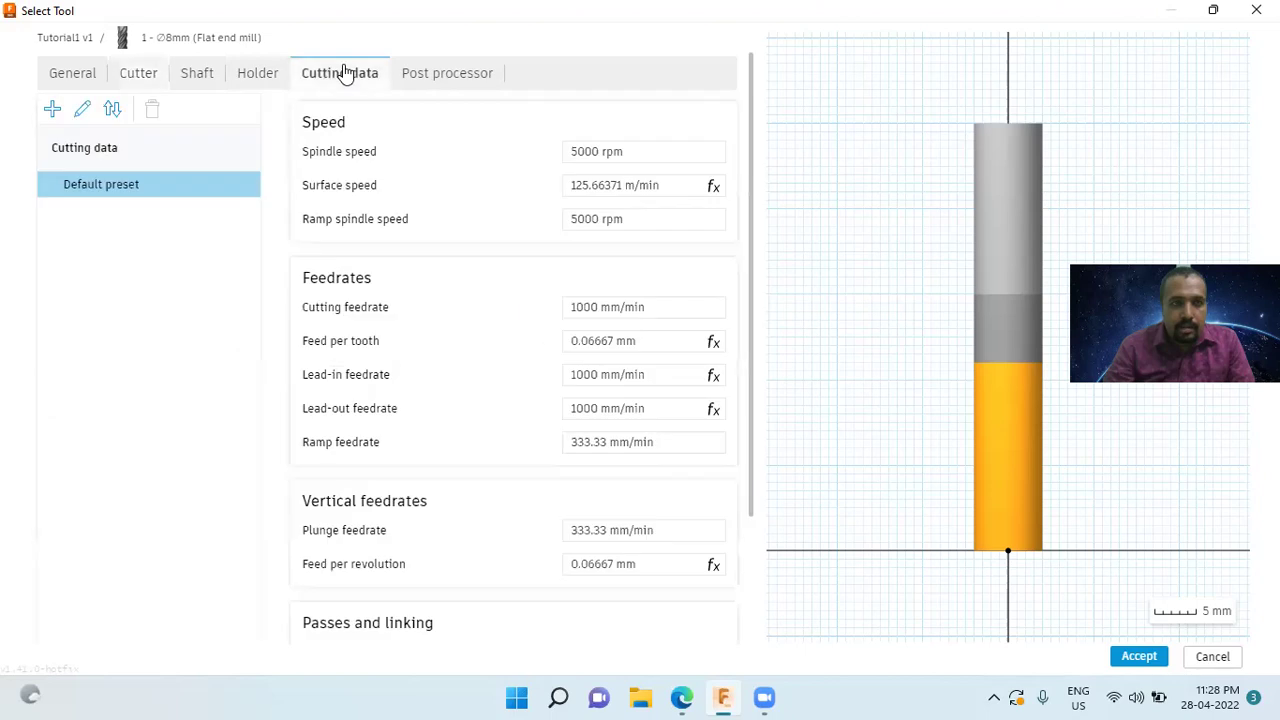
{"action": "left_click", "coordinate": [639, 151]}
{"action": "double_click", "coordinate": [639, 151]}
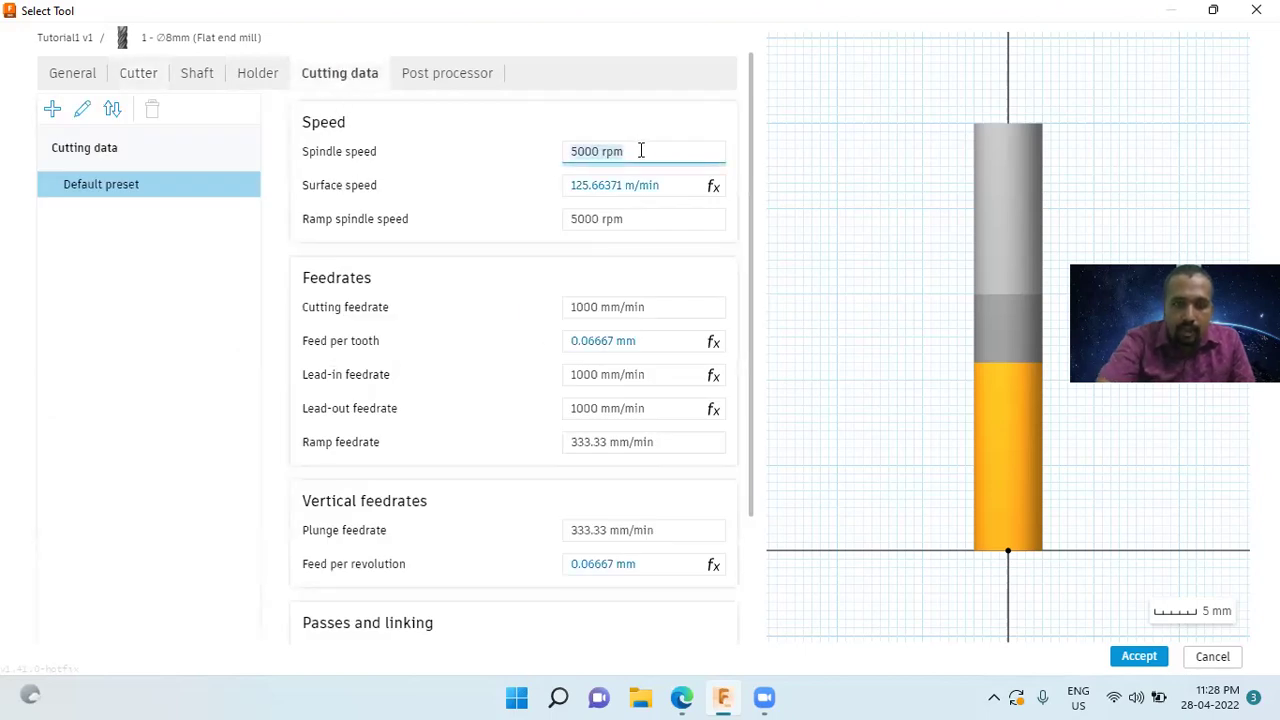
{"action": "type", "text": "3000"}
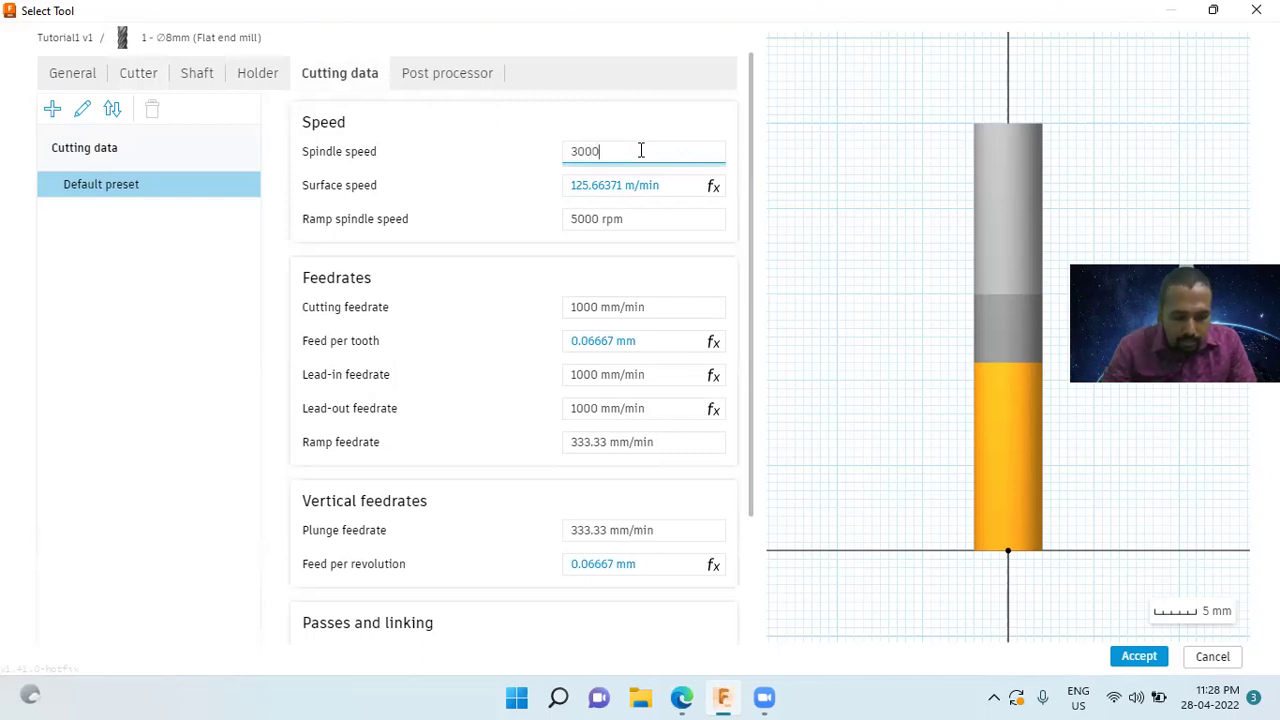
{"action": "left_click", "coordinate": [484, 252]}
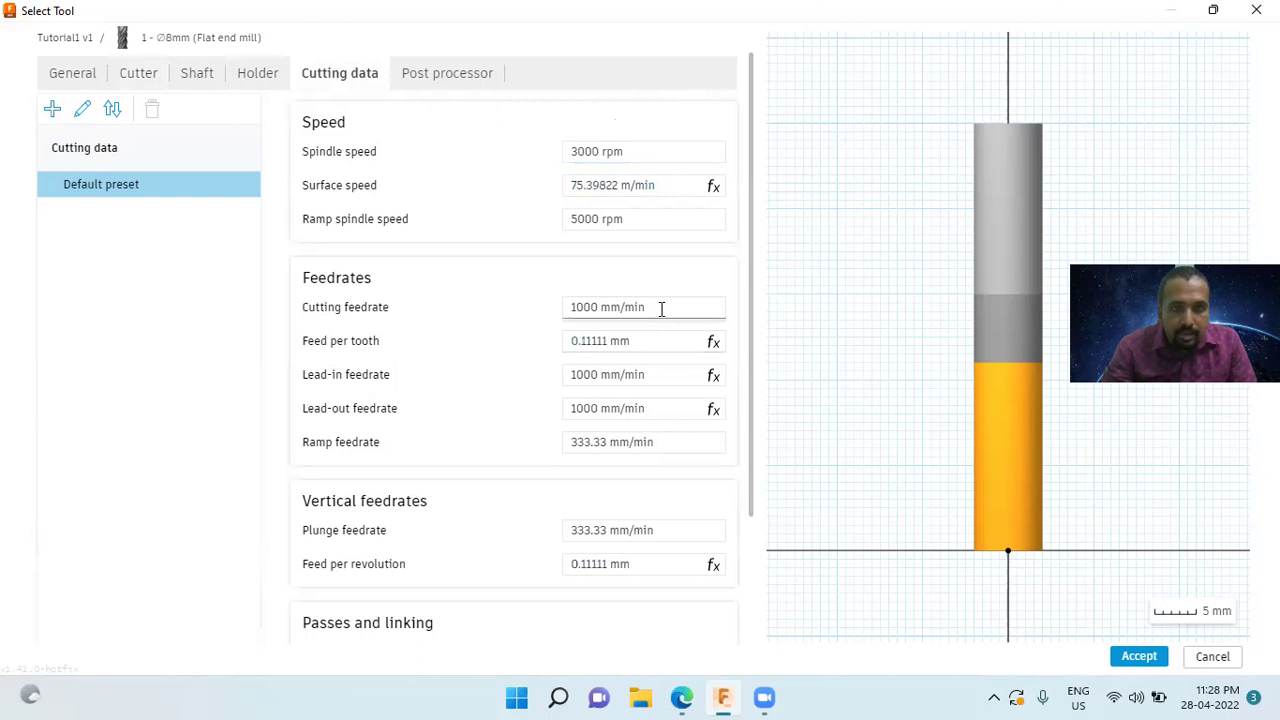
{"action": "left_click", "coordinate": [660, 309]}
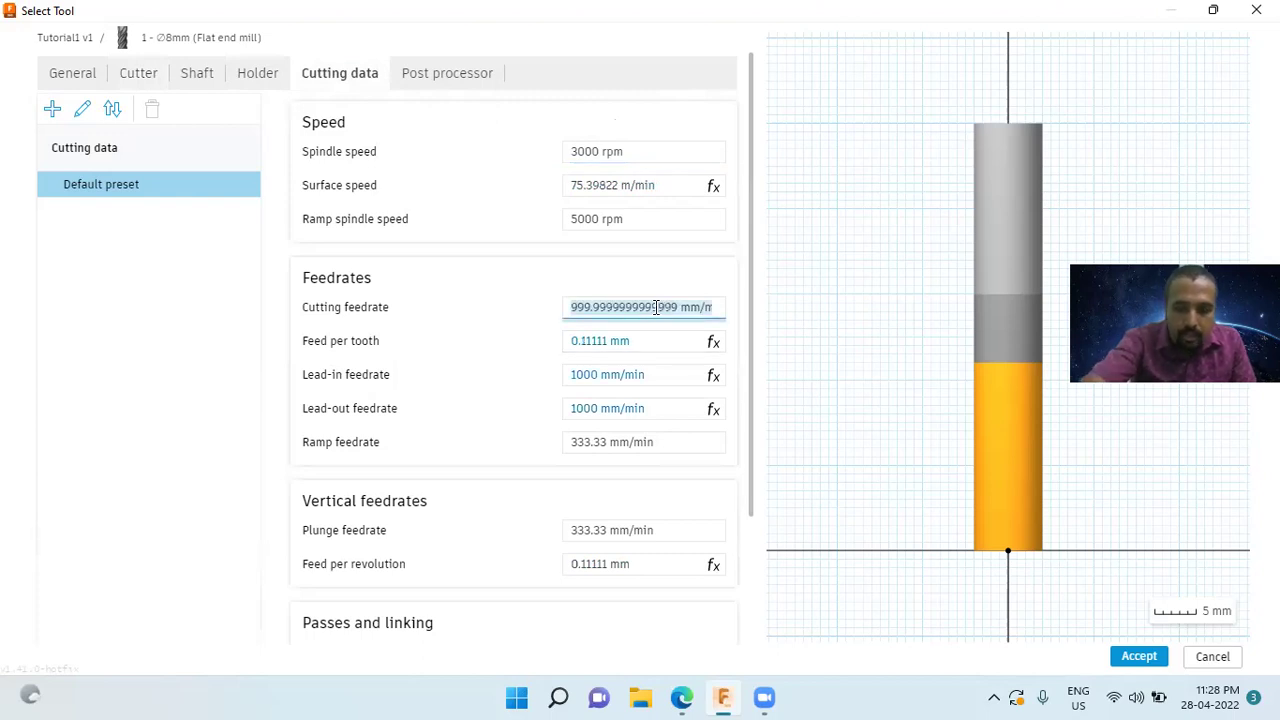
{"action": "type", "text": "800"}
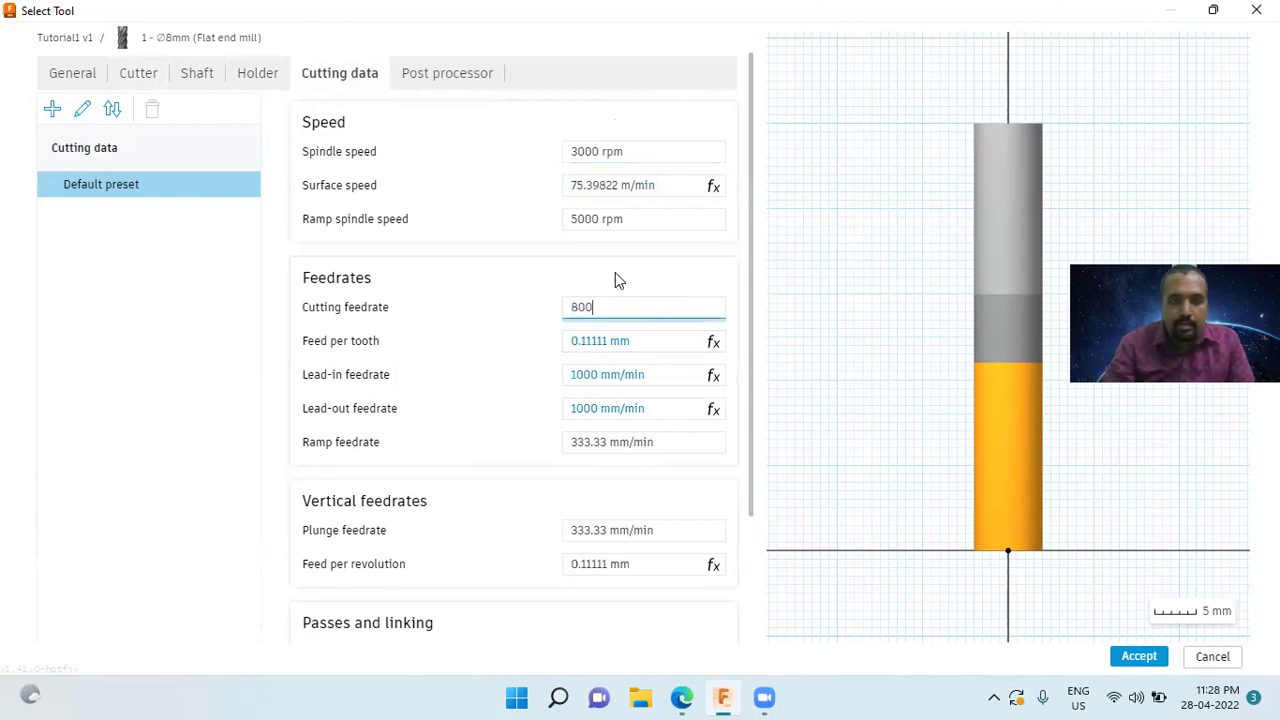
{"action": "left_click", "coordinate": [615, 270]}
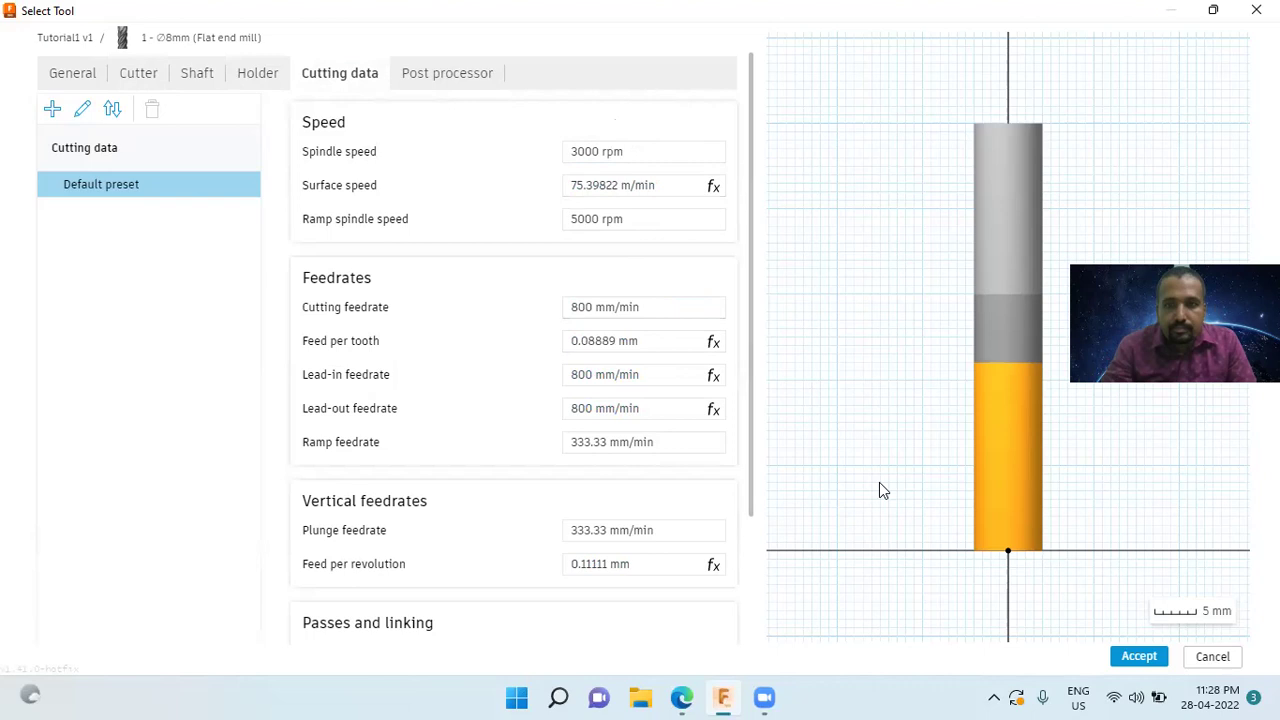
Accept the new 8 mm flat end mill and assign it to the 2D Adaptive operation.
{"action": "left_click", "coordinate": [1138, 660]}
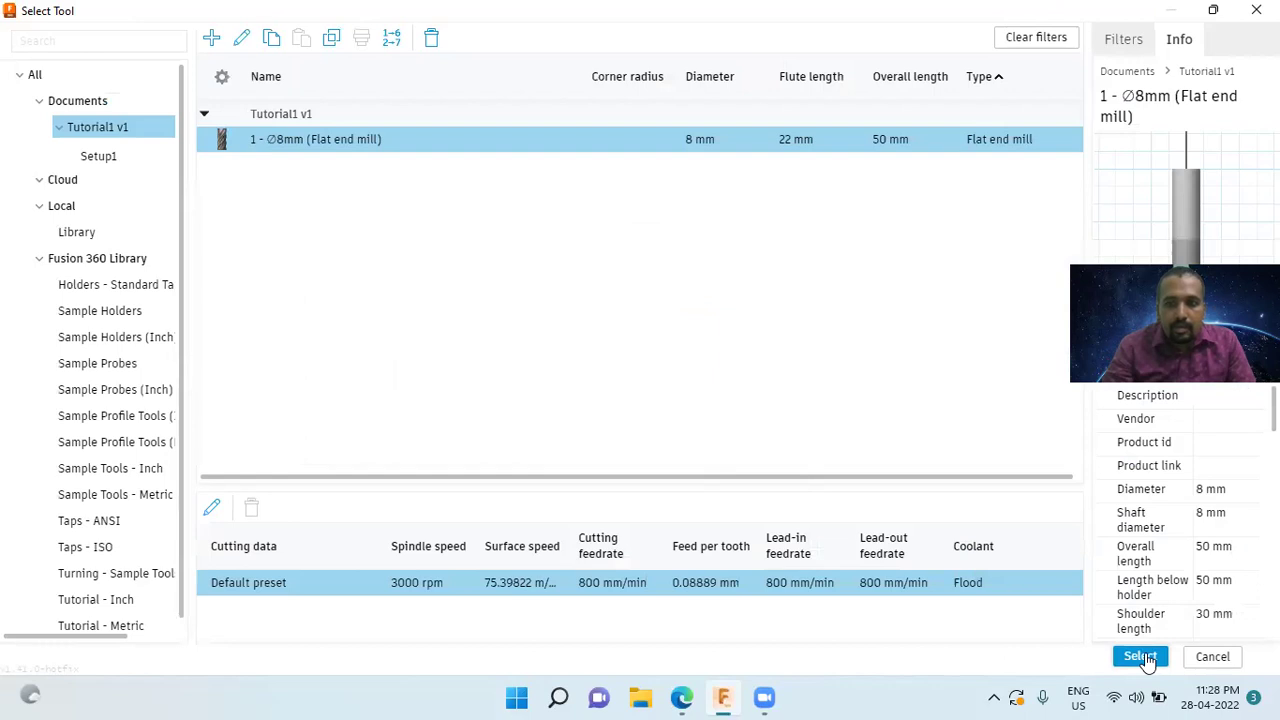
{"action": "left_click", "coordinate": [1140, 657]}
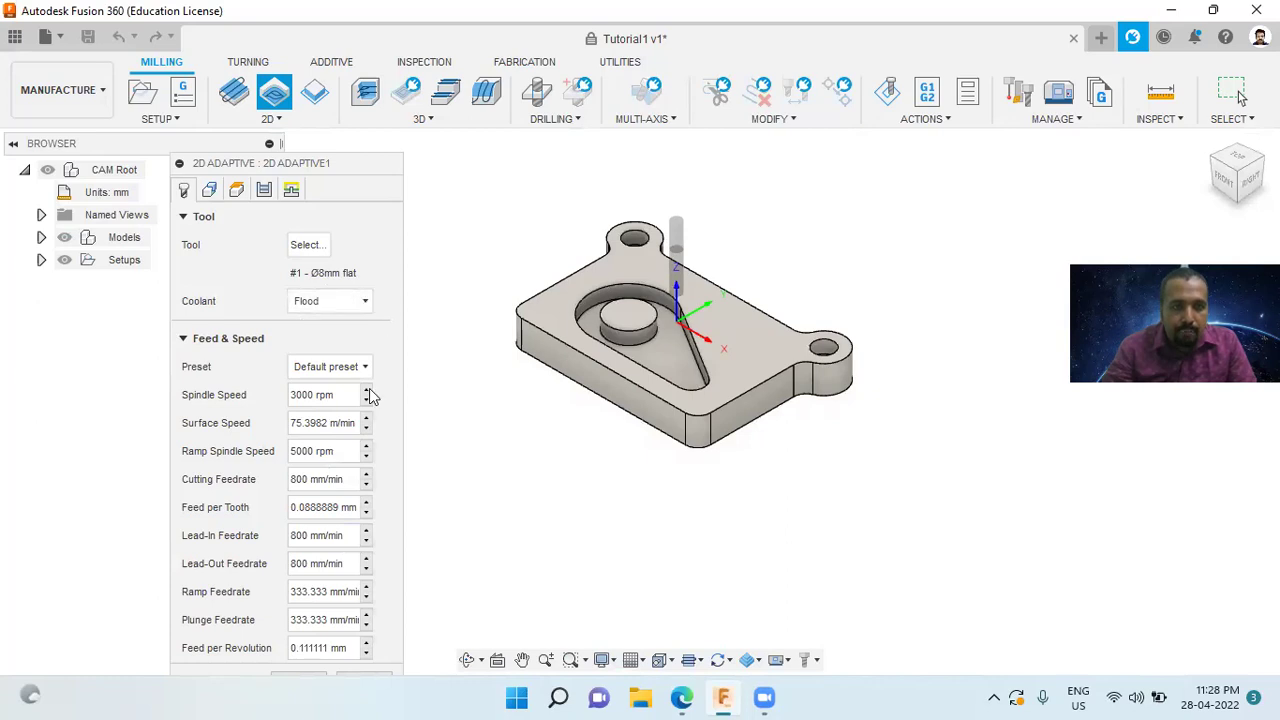
{"action": "left_click_drag", "start_coordinate": [352, 397], "coordinate": [290, 395]}
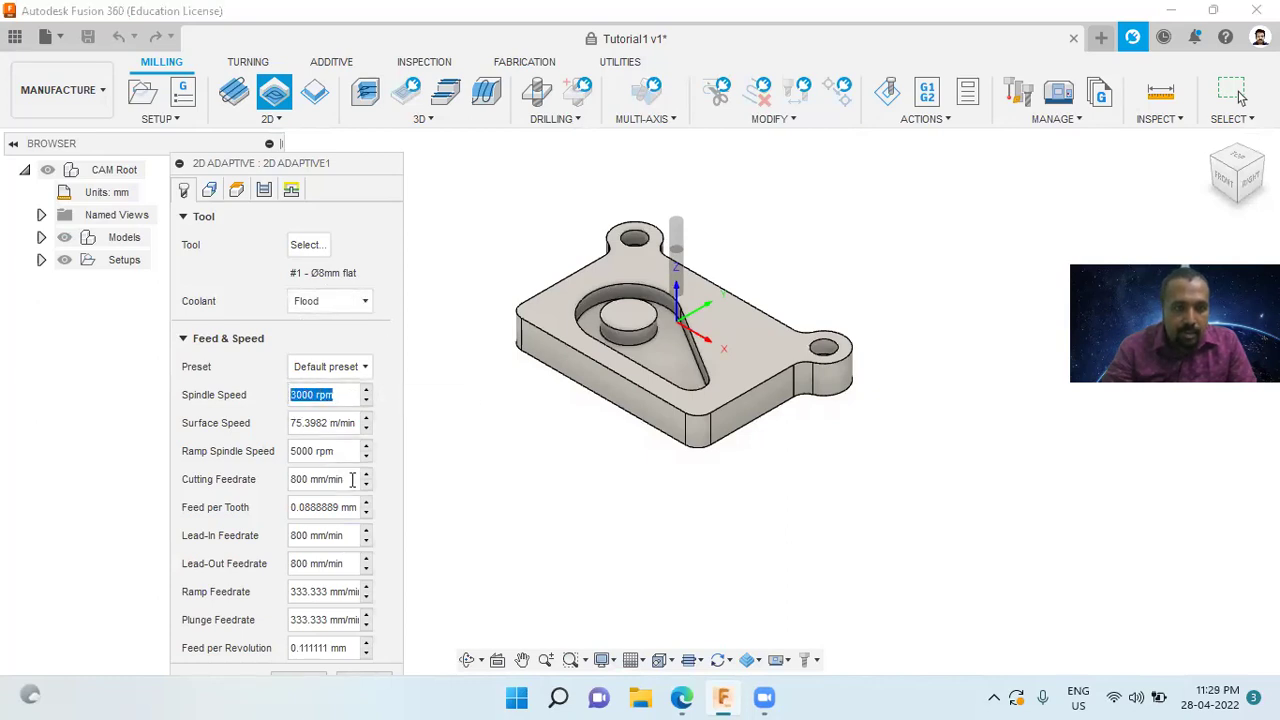
{"action": "left_click", "coordinate": [352, 479]}
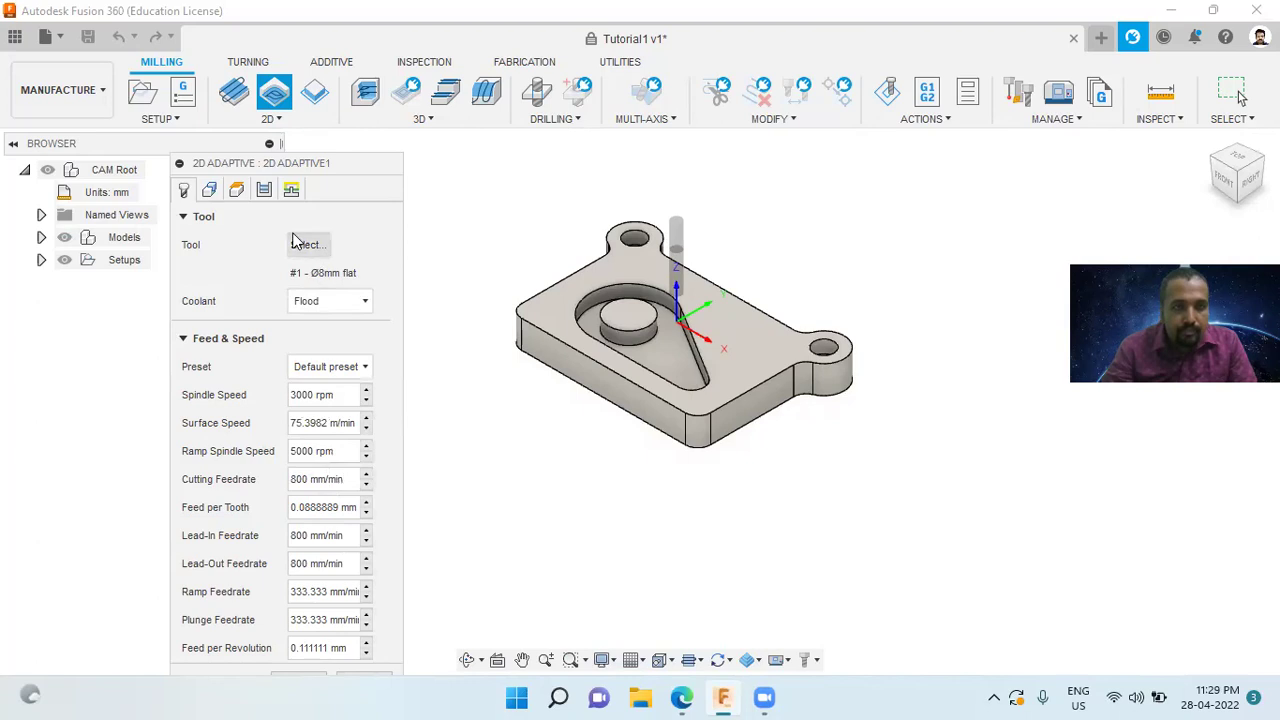
Select the plate's bottom outer edge chain as the pocket selection for the 2D Adaptive geometry.
{"action": "left_click", "coordinate": [214, 194]}
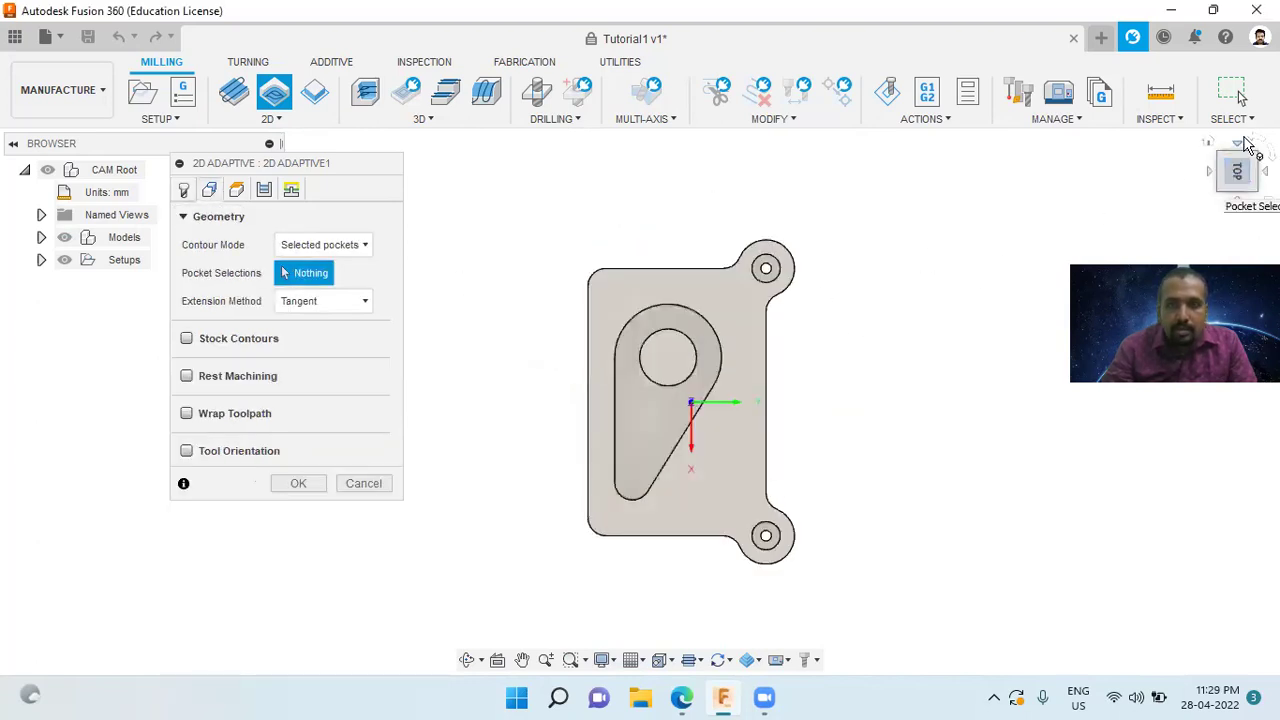
{"action": "left_click", "coordinate": [1225, 168]}
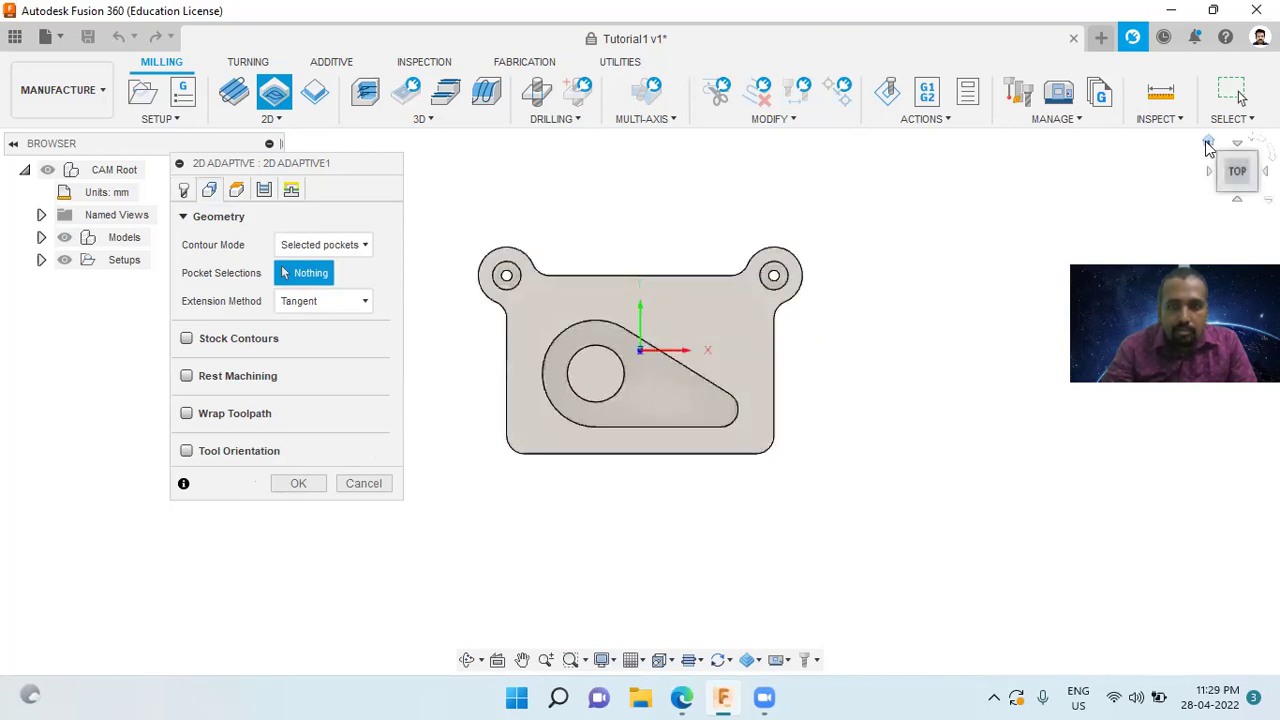
{"action": "left_click", "coordinate": [1212, 146]}
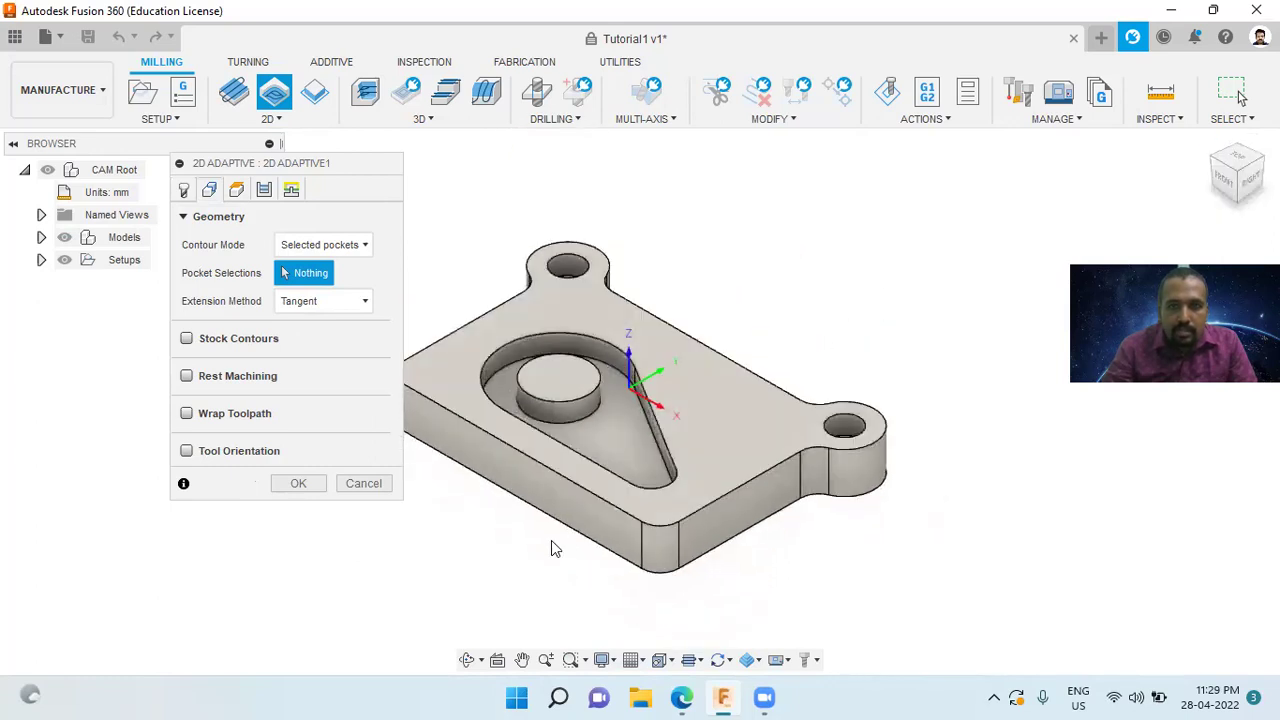
{"action": "left_click", "coordinate": [573, 536]}
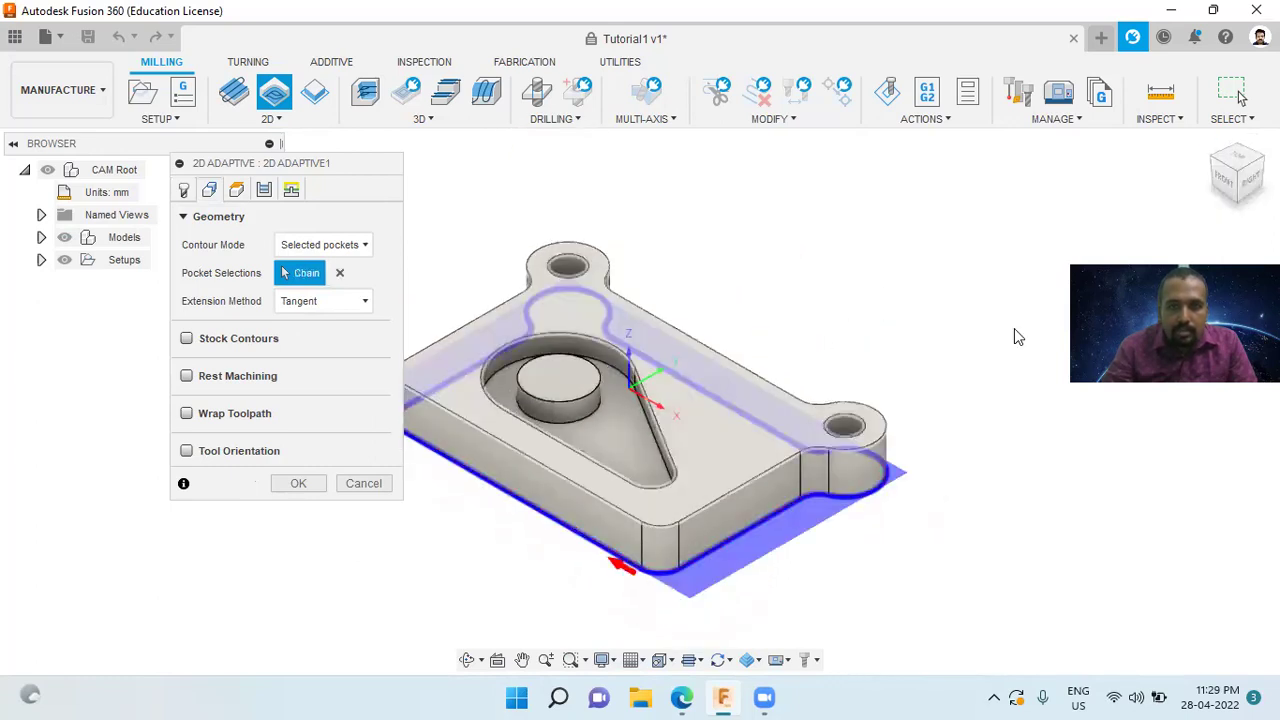
Examine the selected outer contour and the surrounding stock area to clear, in top and isometric views.
{"action": "left_click", "coordinate": [1246, 169]}
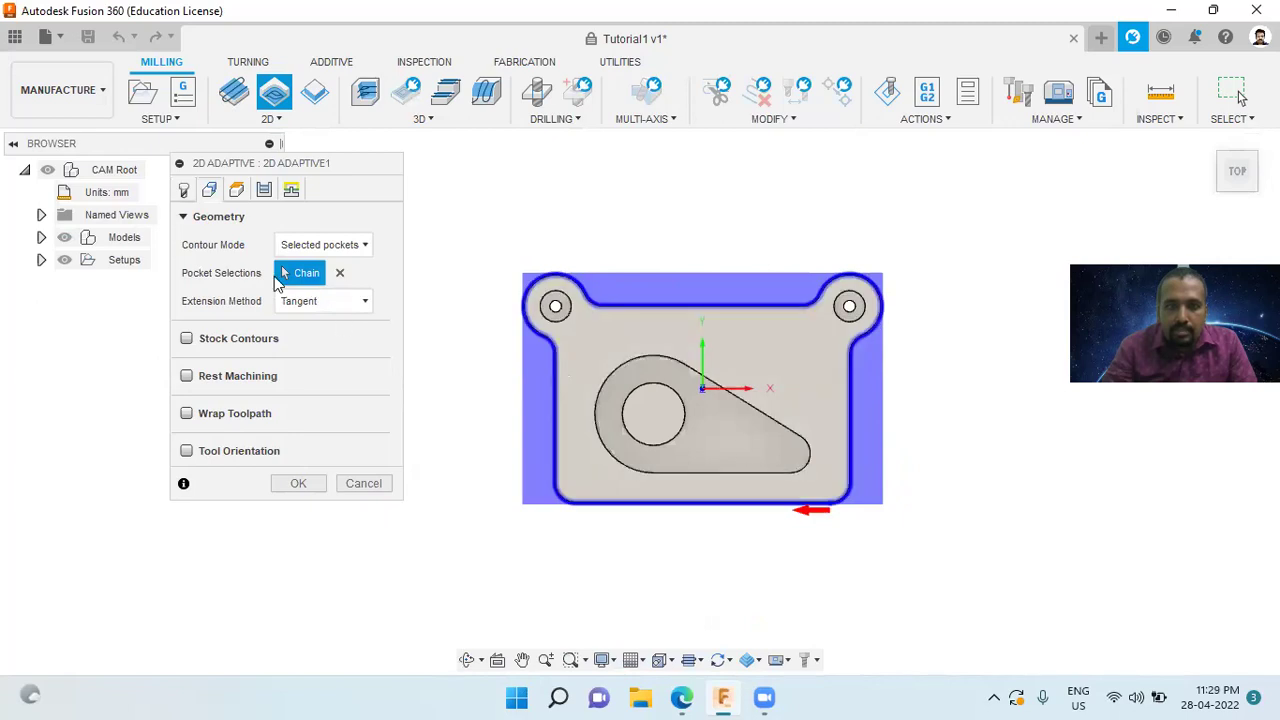
{"action": "left_click", "coordinate": [880, 492]}
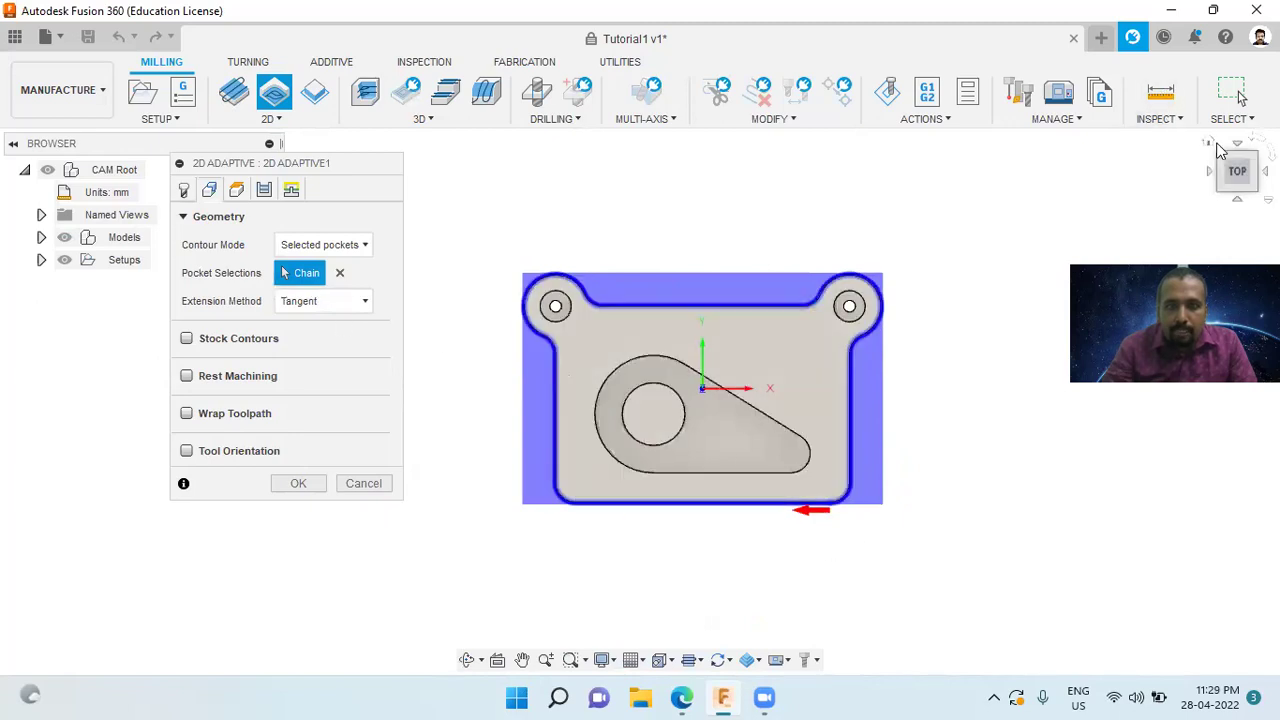
{"action": "left_click", "coordinate": [1209, 145]}
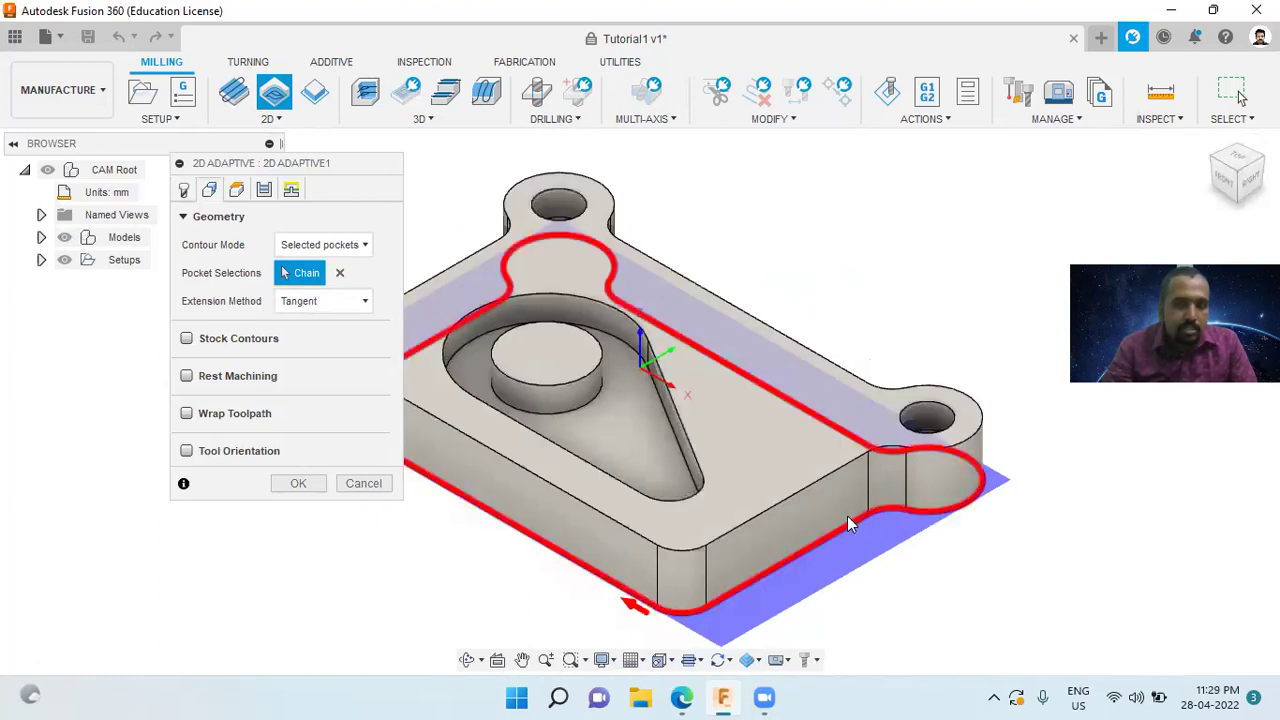
{"action": "scroll", "coordinate": [862, 515], "scroll_direction": "down", "scroll_amount": 1}
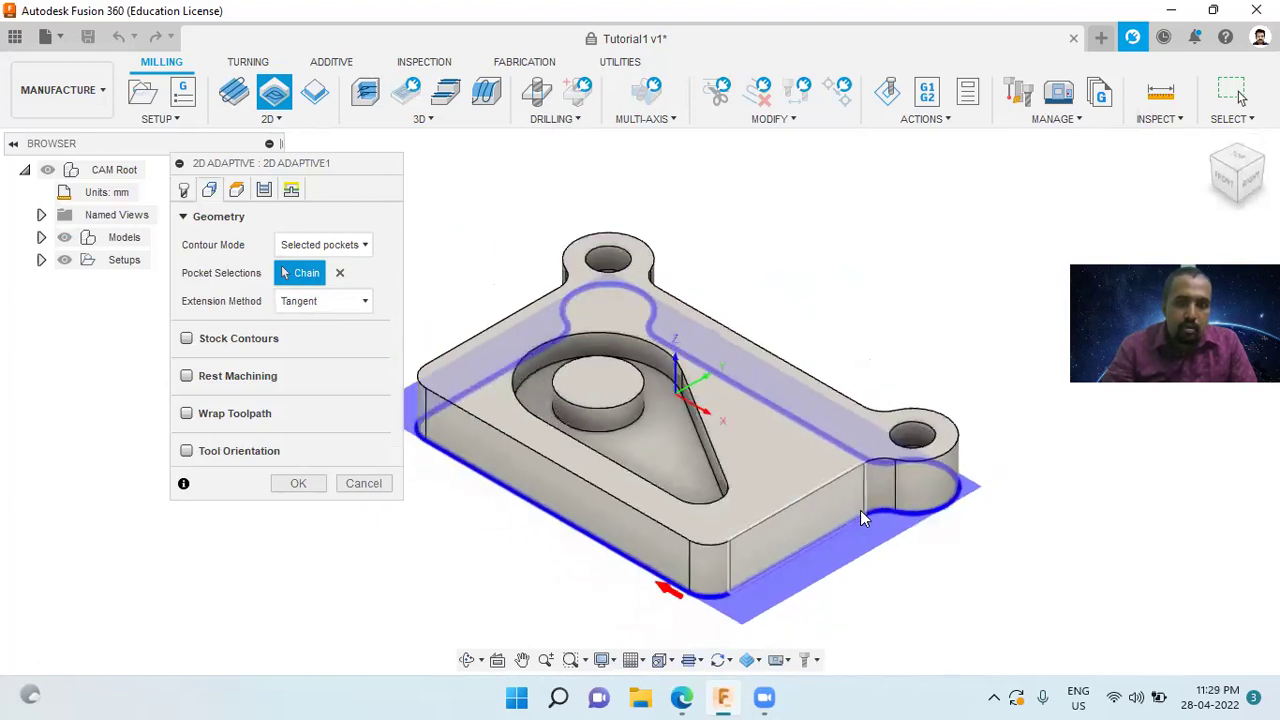
{"action": "left_click", "coordinate": [1236, 170]}
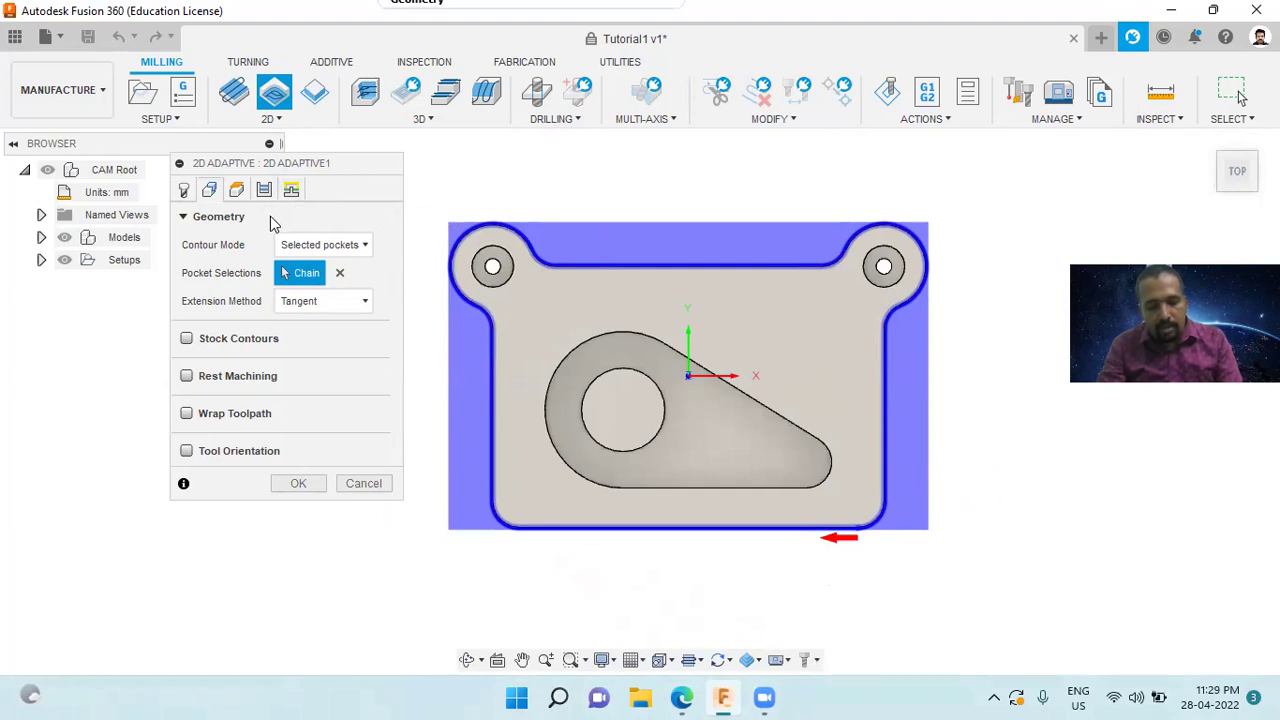
{"action": "mouse_move", "coordinate": [270, 225]}
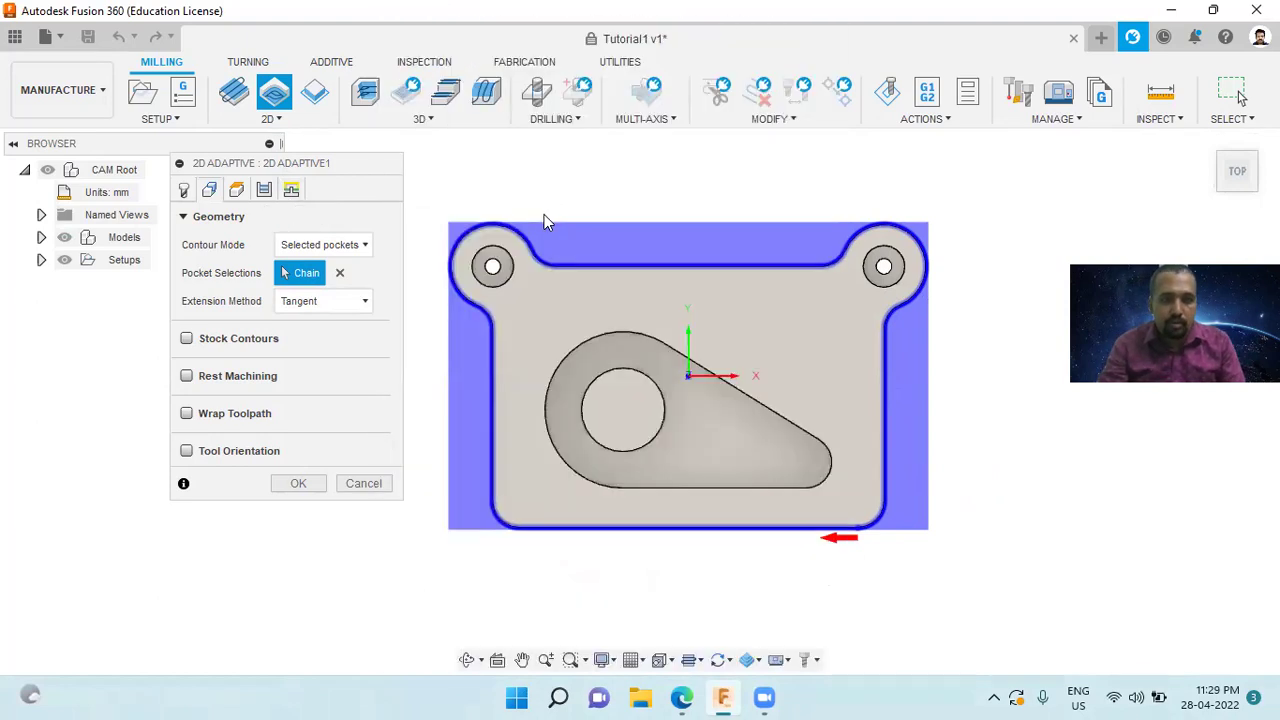
{"action": "left_click", "coordinate": [553, 278]}
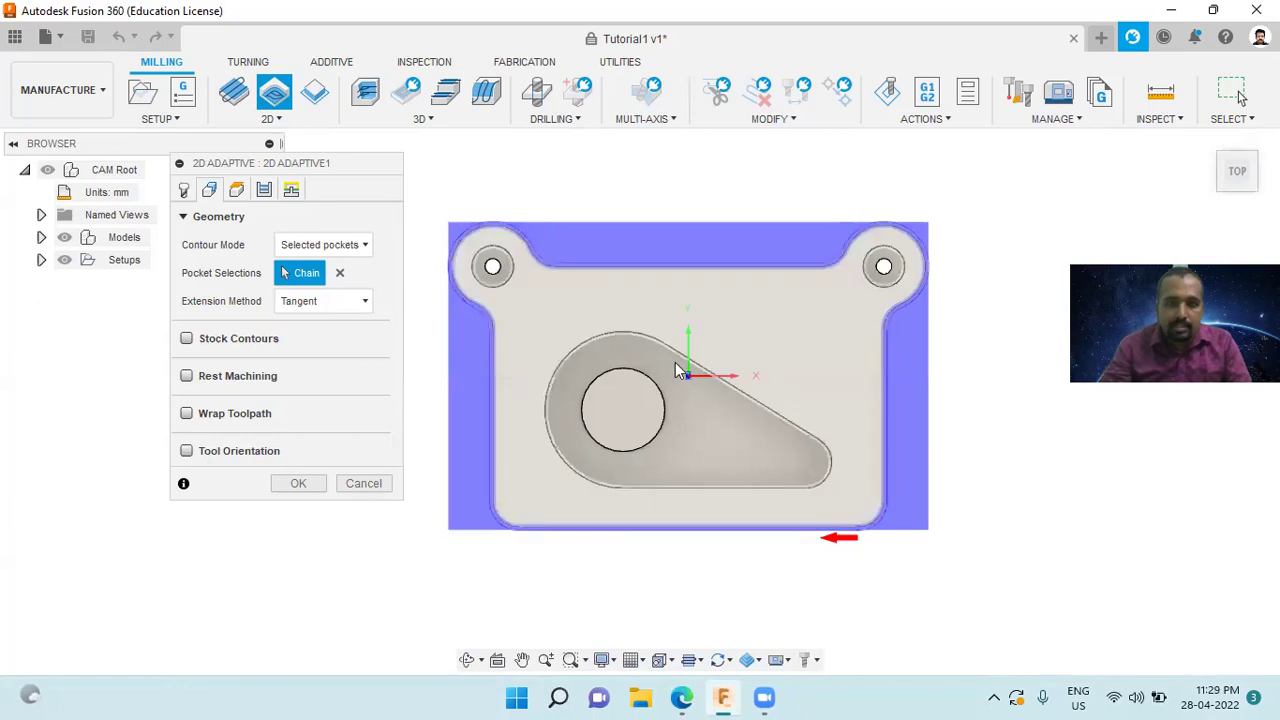
{"action": "left_click", "coordinate": [778, 265]}
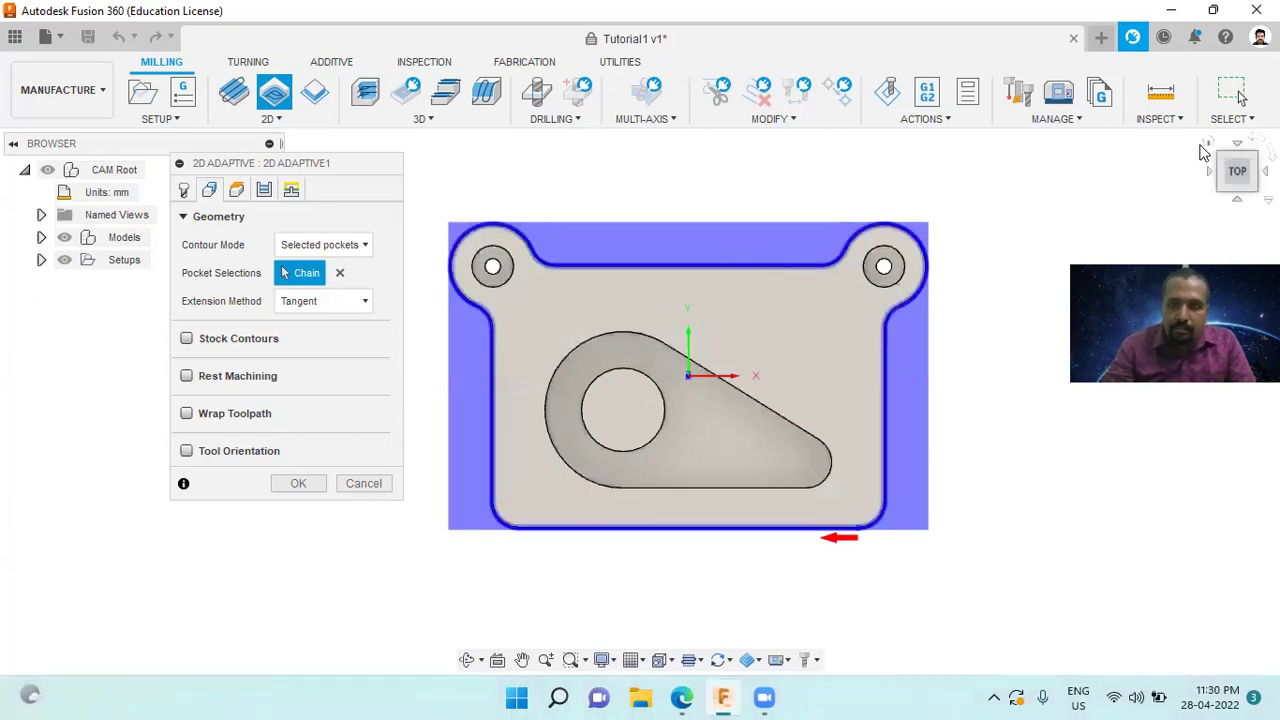
Set the reference of the 2D Adaptive bottom height to Model bottom.
{"action": "left_click", "coordinate": [1210, 145]}
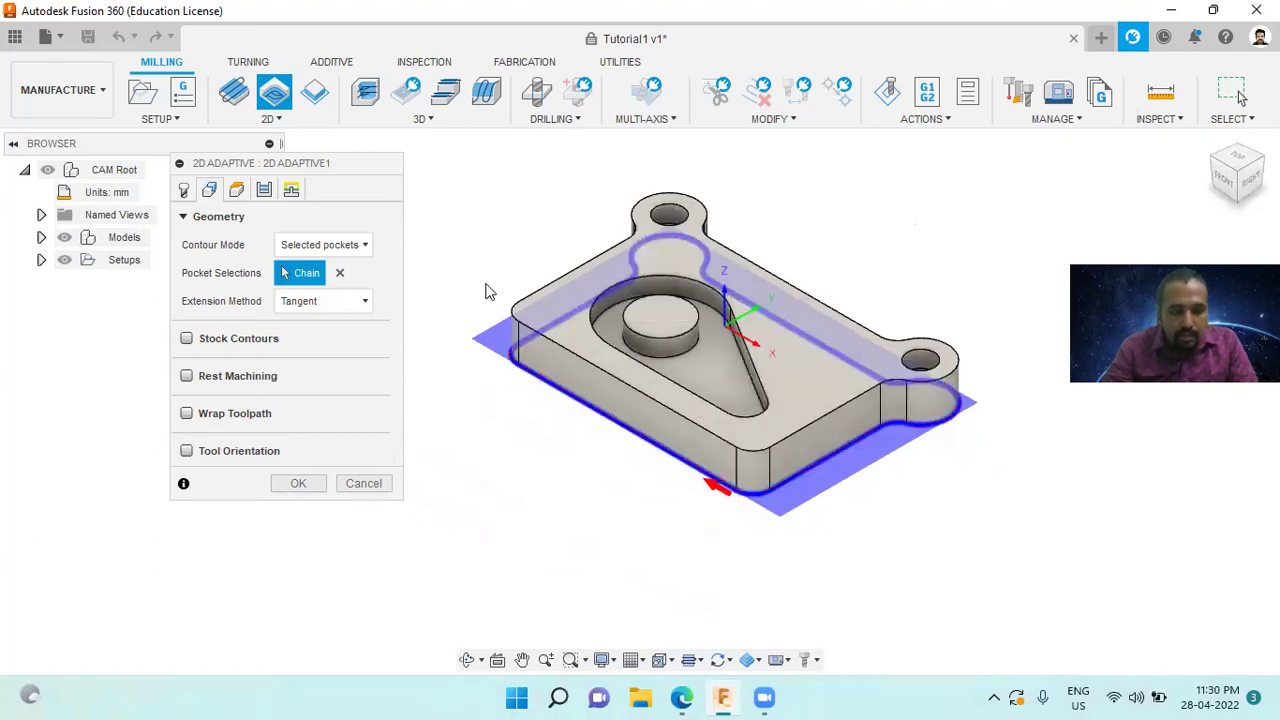
{"action": "left_click", "coordinate": [238, 191]}
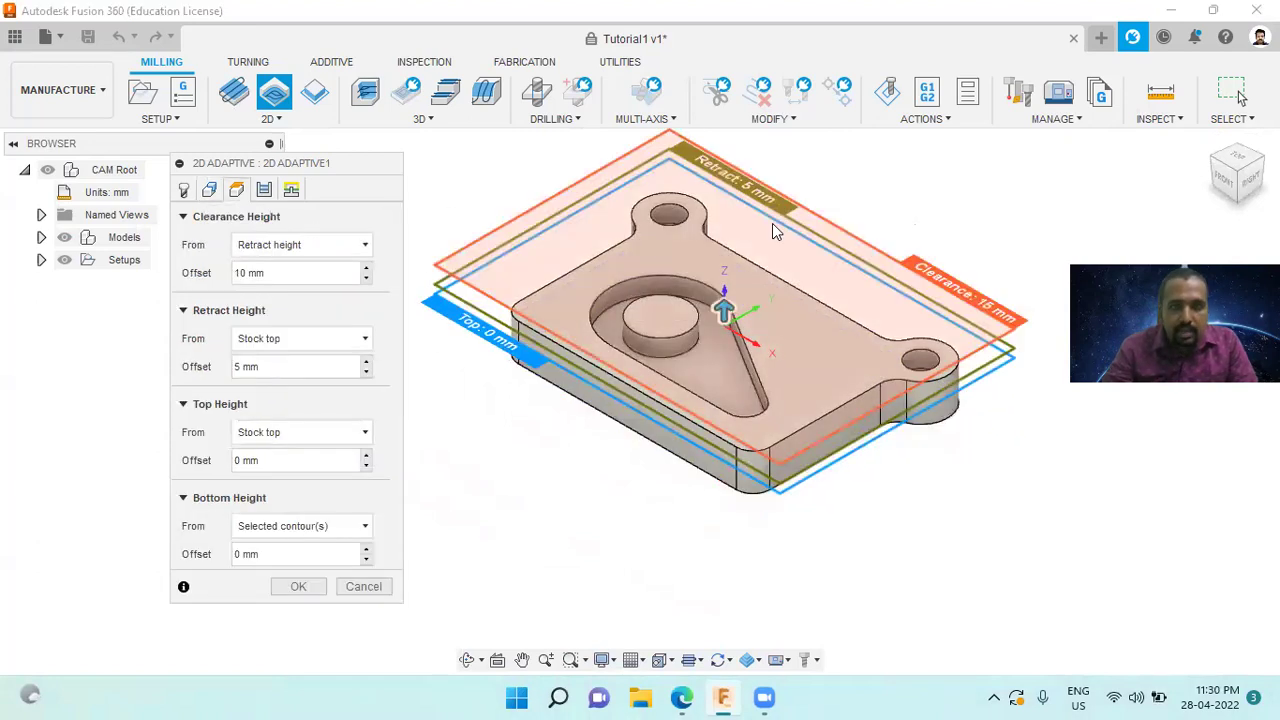
{"action": "scroll", "coordinate": [1222, 172], "scroll_direction": "up", "scroll_amount": 3}
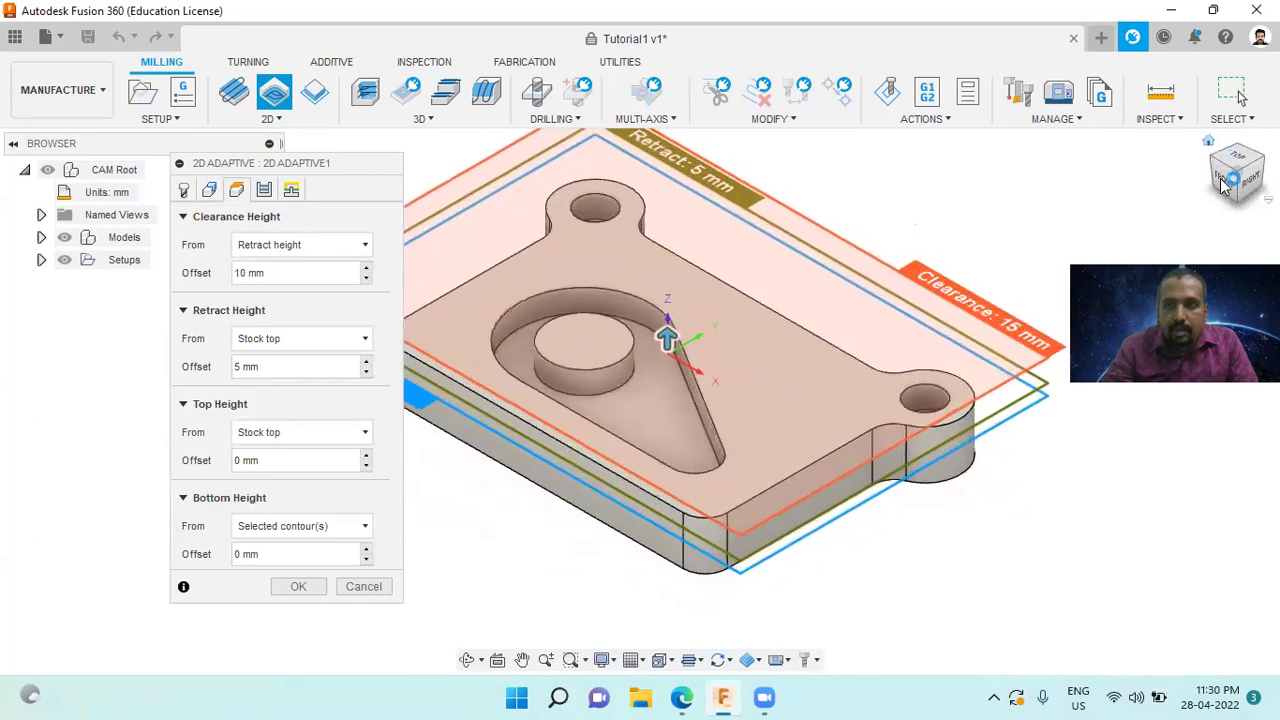
{"action": "left_click", "coordinate": [1225, 183]}
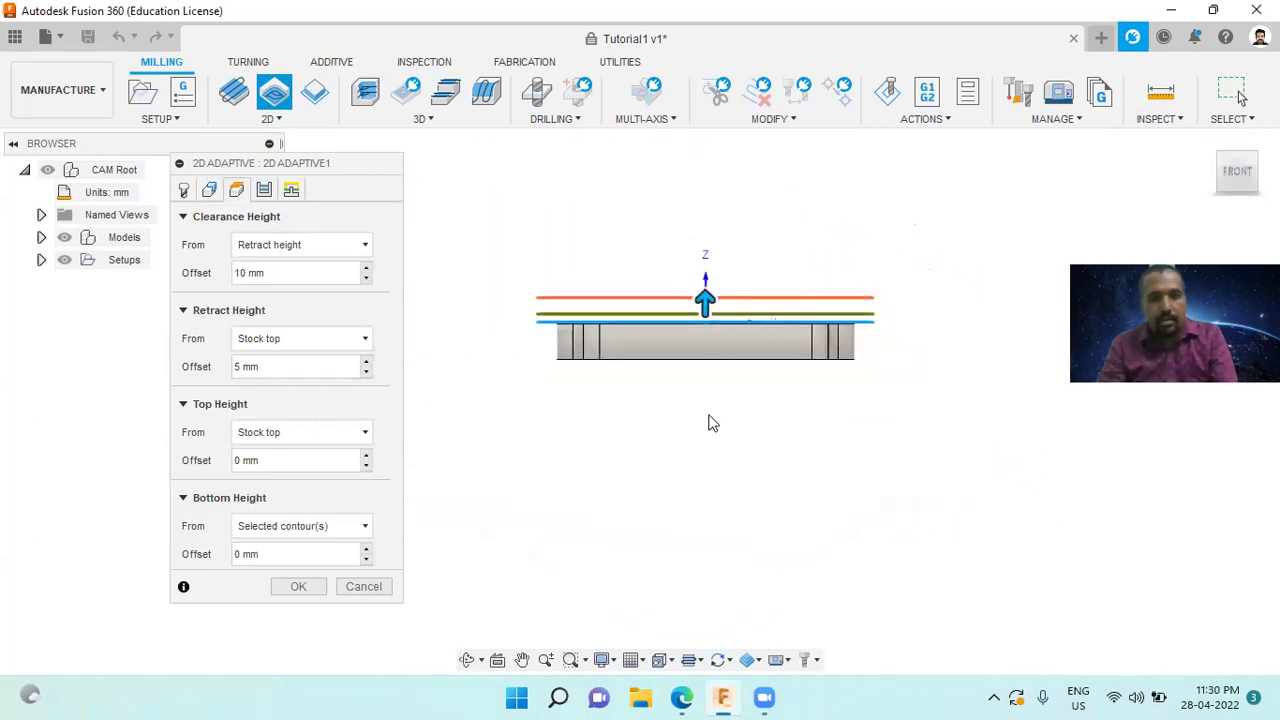
{"action": "scroll", "coordinate": [709, 423], "scroll_direction": "down", "scroll_amount": 1}
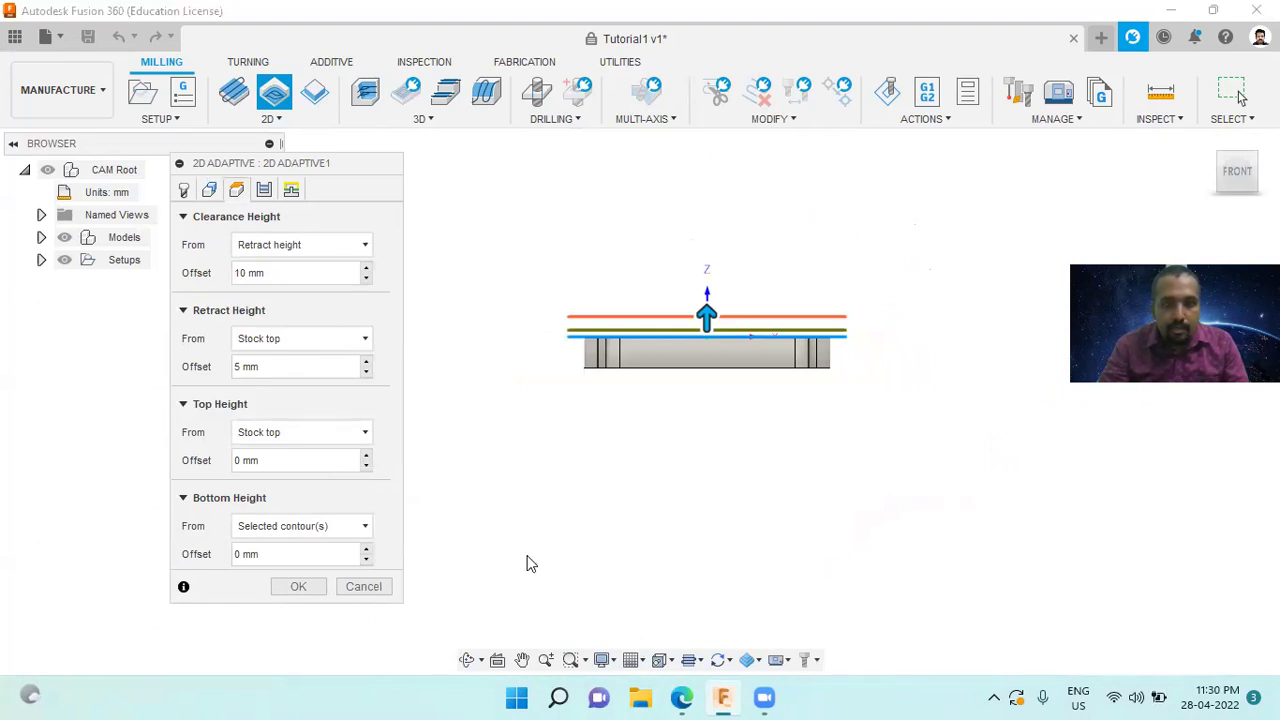
{"action": "left_click", "coordinate": [314, 526]}
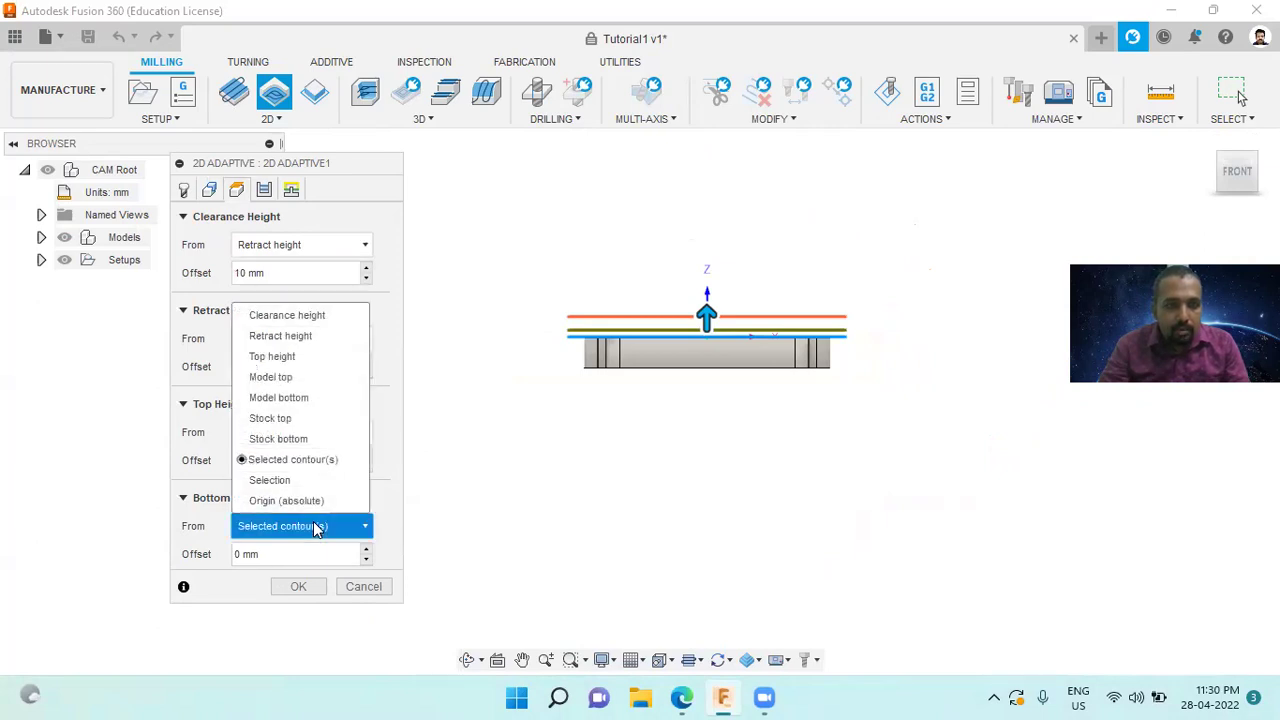
{"action": "left_click", "coordinate": [300, 397]}
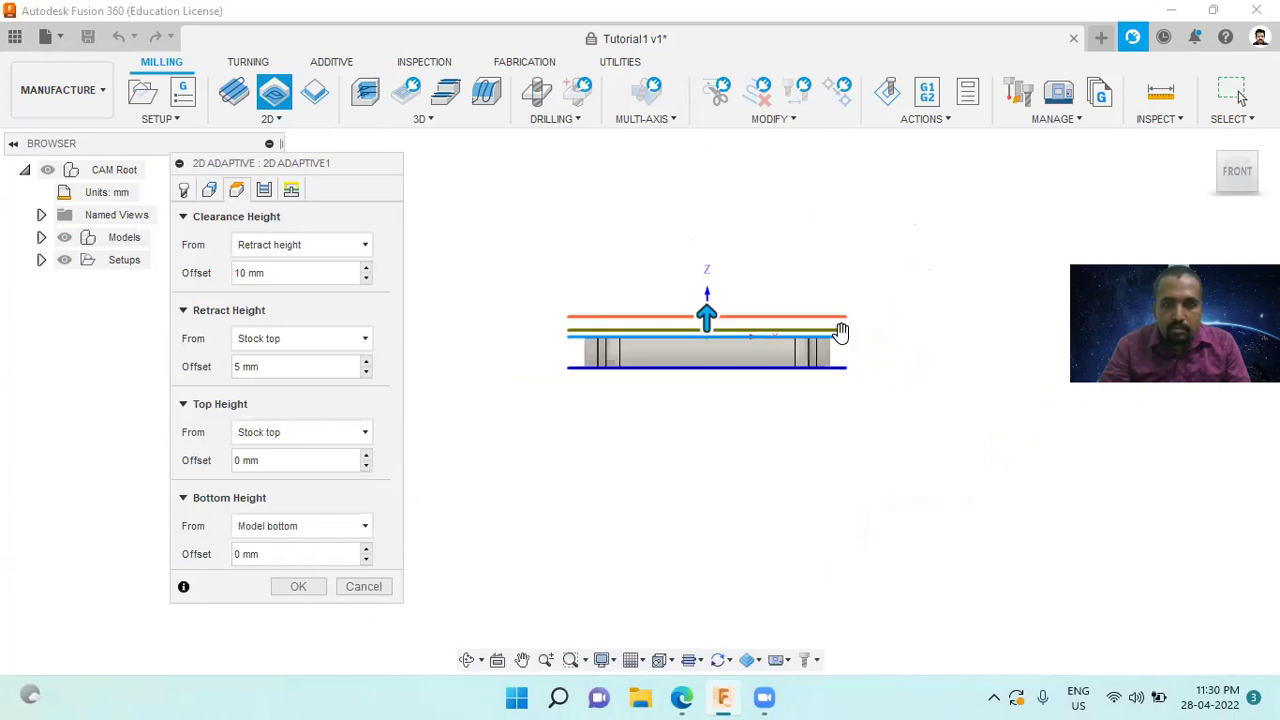
Set the bottom height offset to -1 mm, so the cut runs below the underside of the model.
{"action": "scroll", "coordinate": [800, 412], "scroll_direction": "up", "scroll_amount": 1}
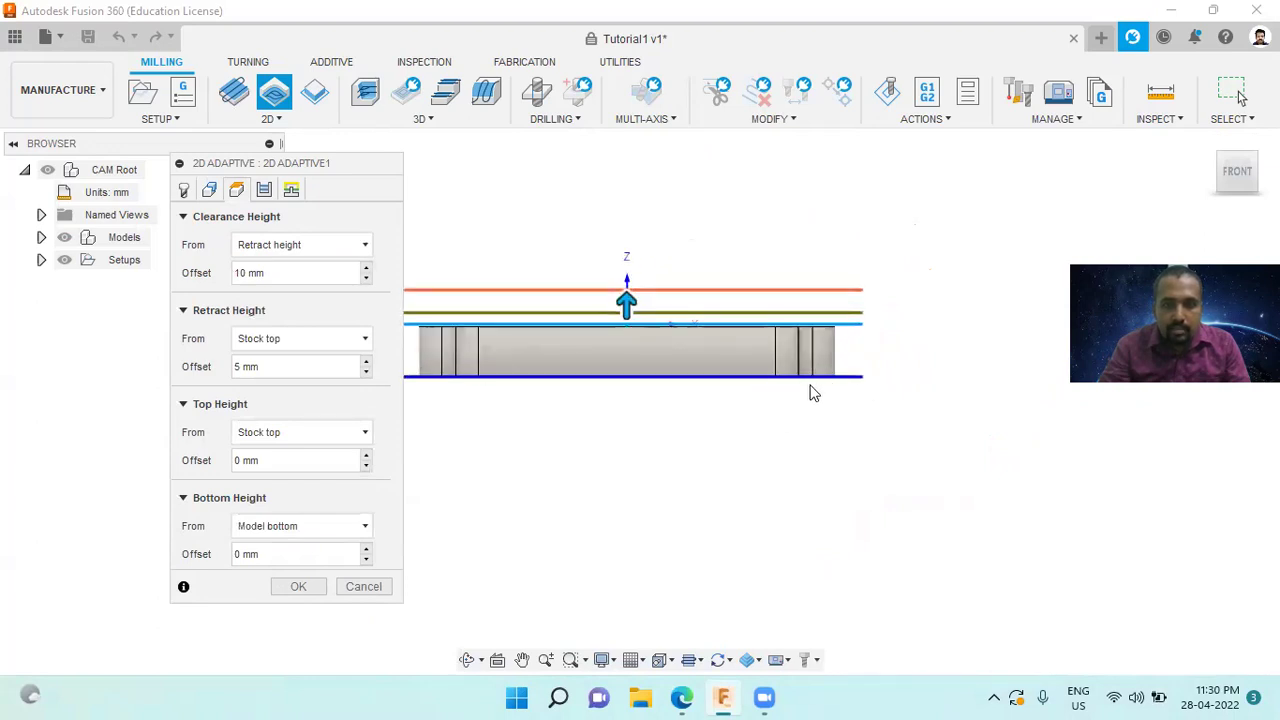
{"action": "scroll", "coordinate": [812, 393], "scroll_direction": "up", "scroll_amount": 1}
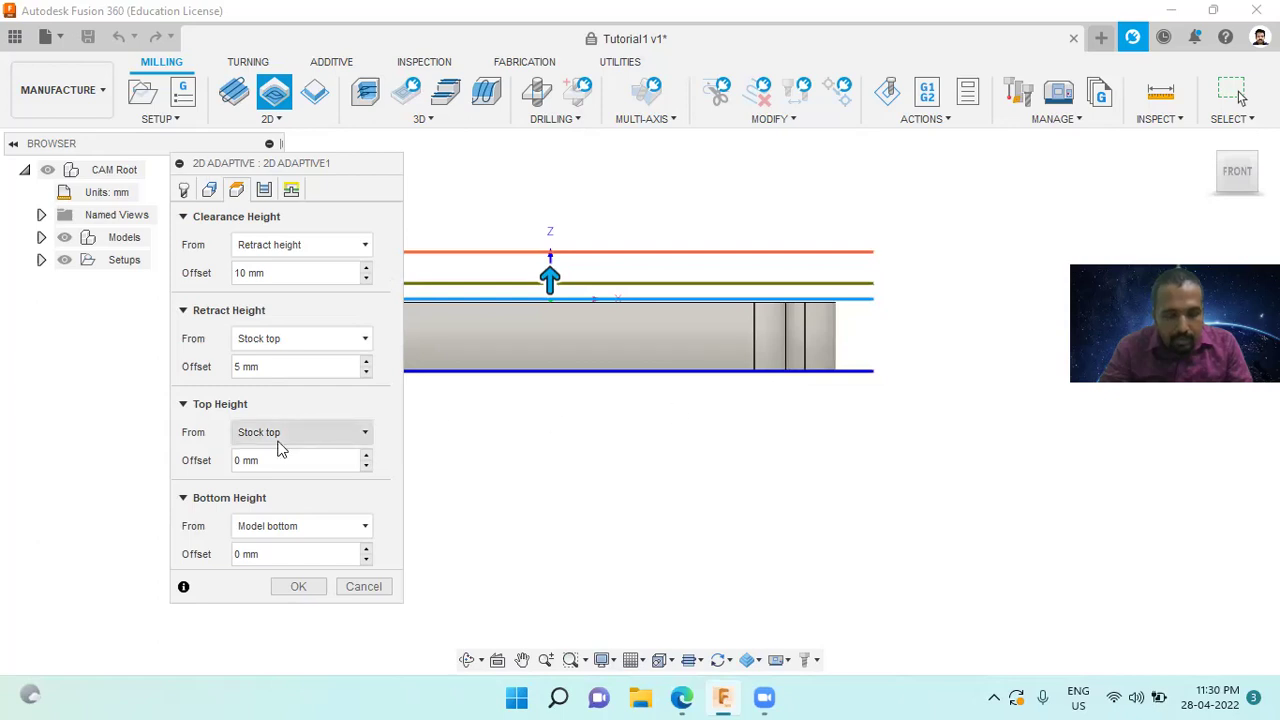
{"action": "left_click", "coordinate": [304, 555]}
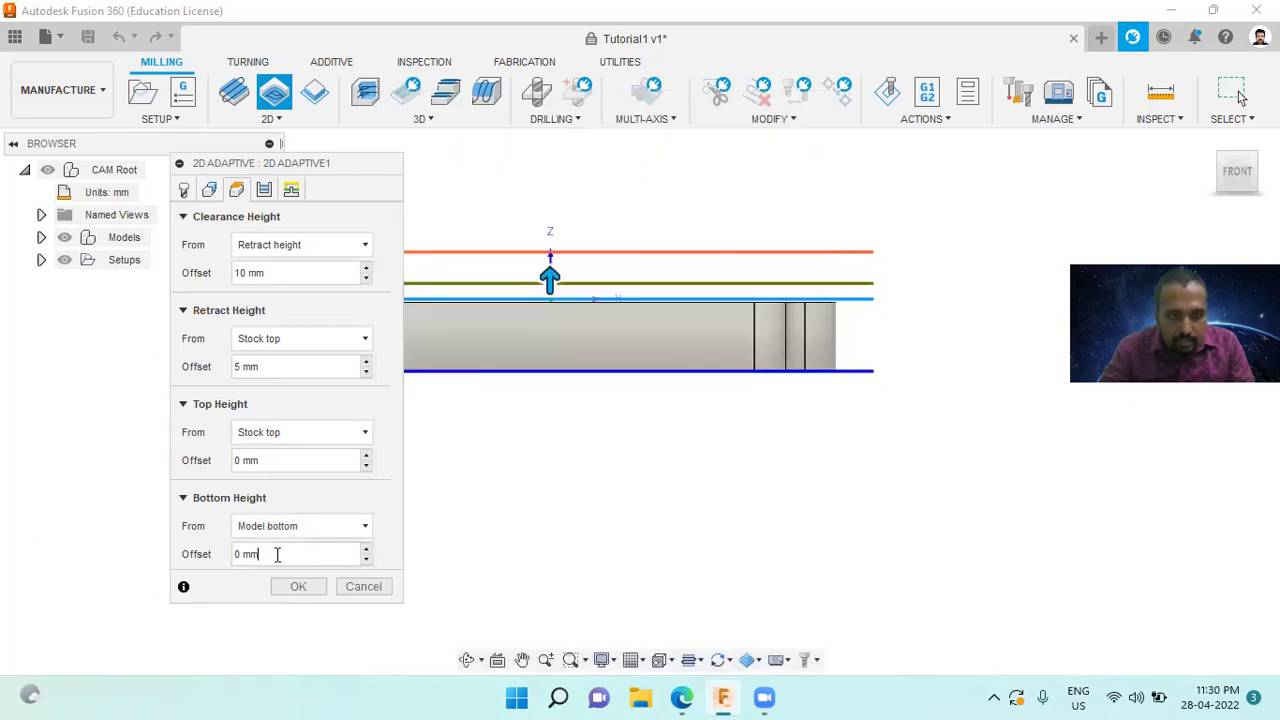
{"action": "left_click_drag", "start_coordinate": [271, 554], "coordinate": [219, 548]}
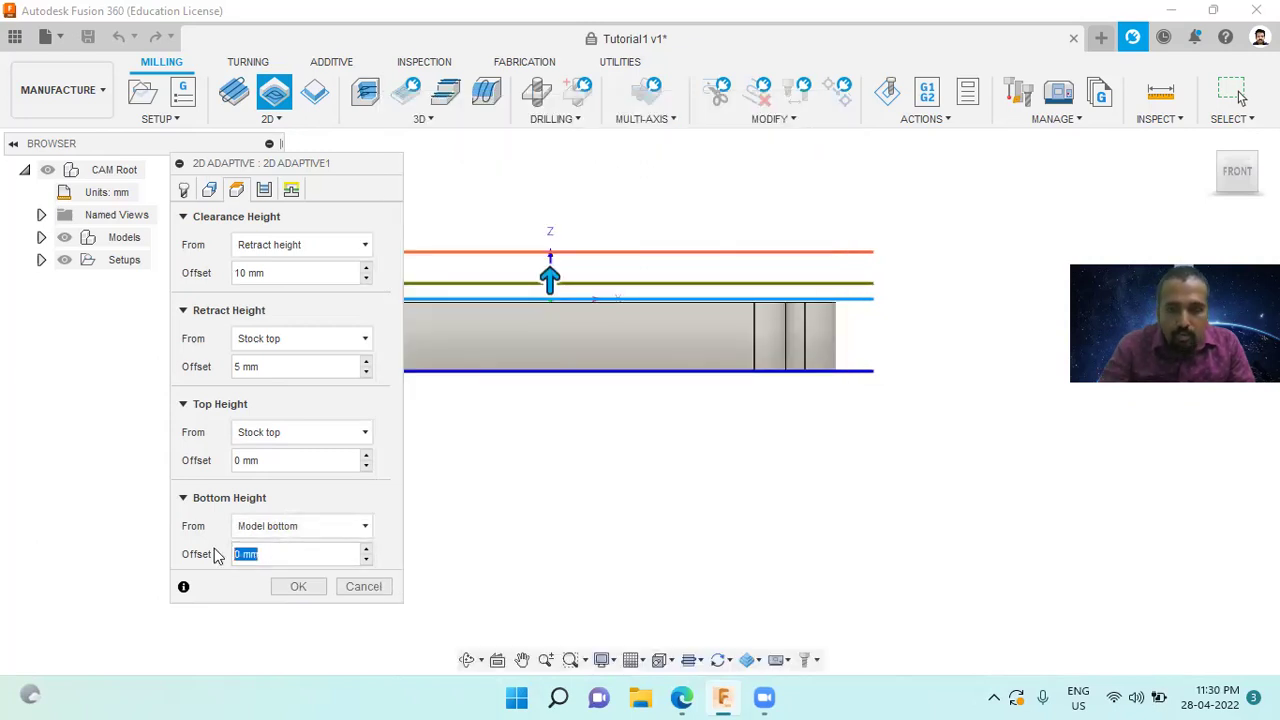
{"action": "type", "text": "-1"}
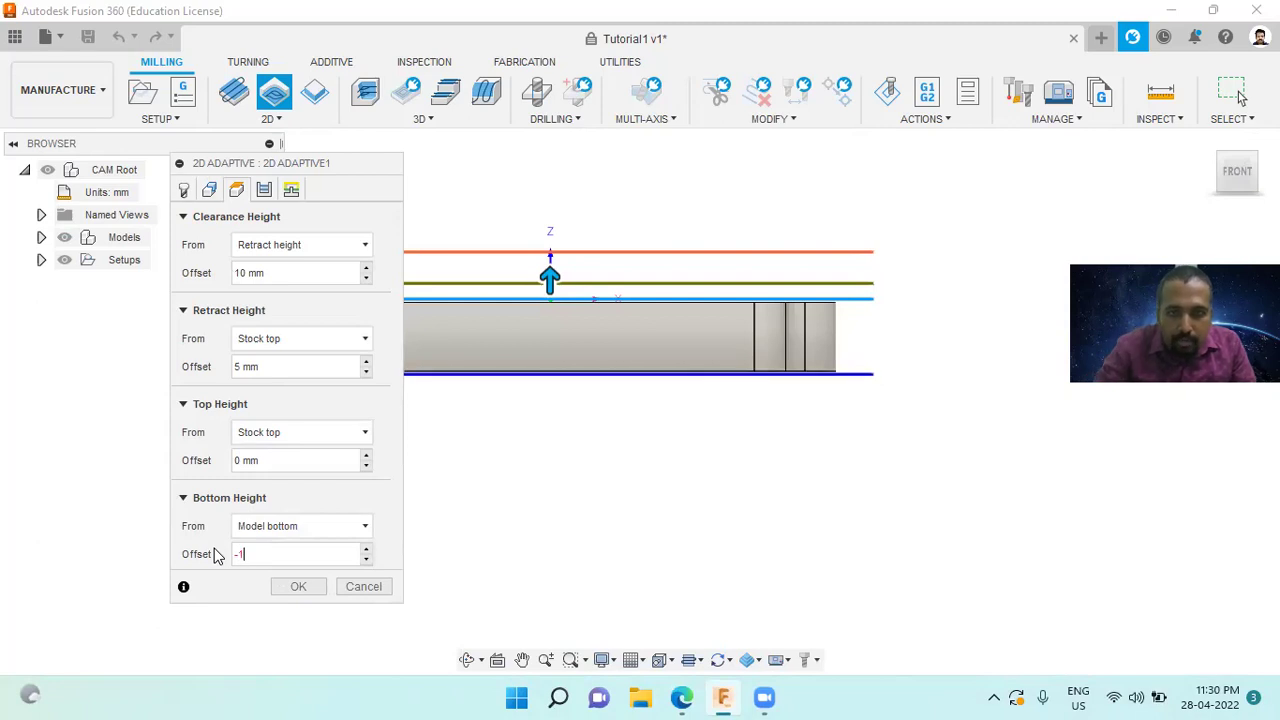
{"action": "scroll", "coordinate": [829, 375], "scroll_direction": "up", "scroll_amount": 5}
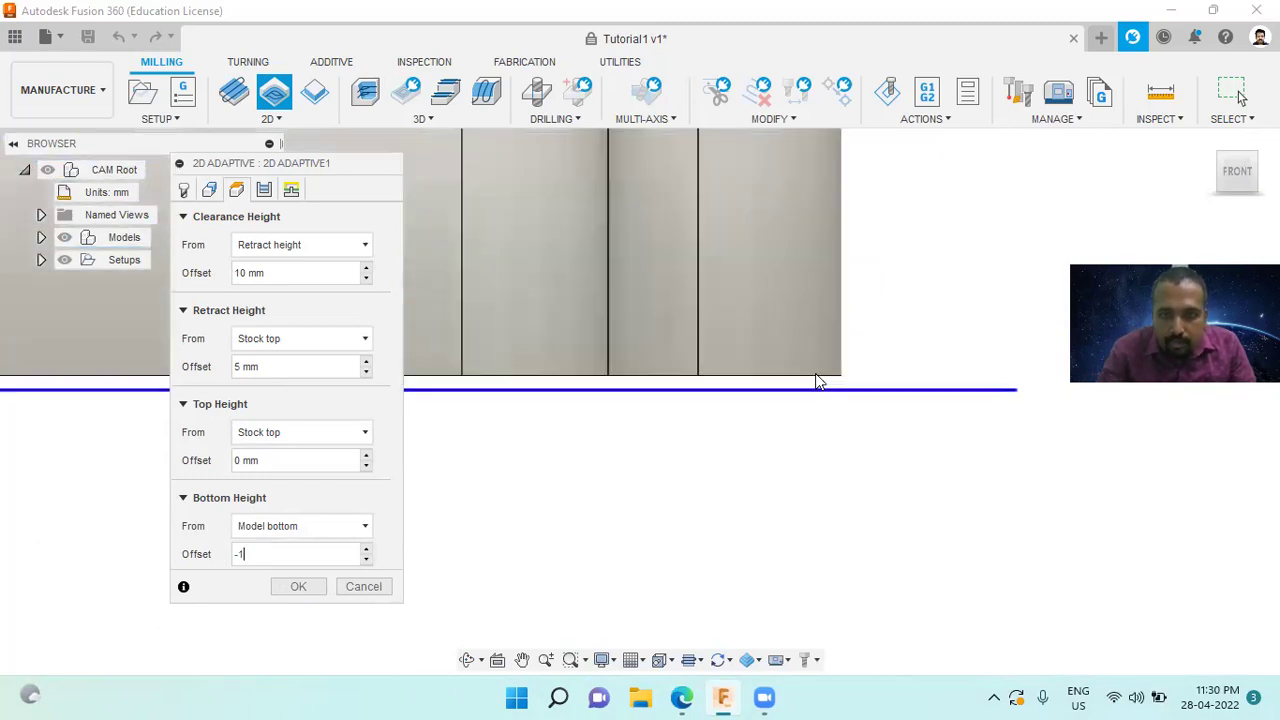
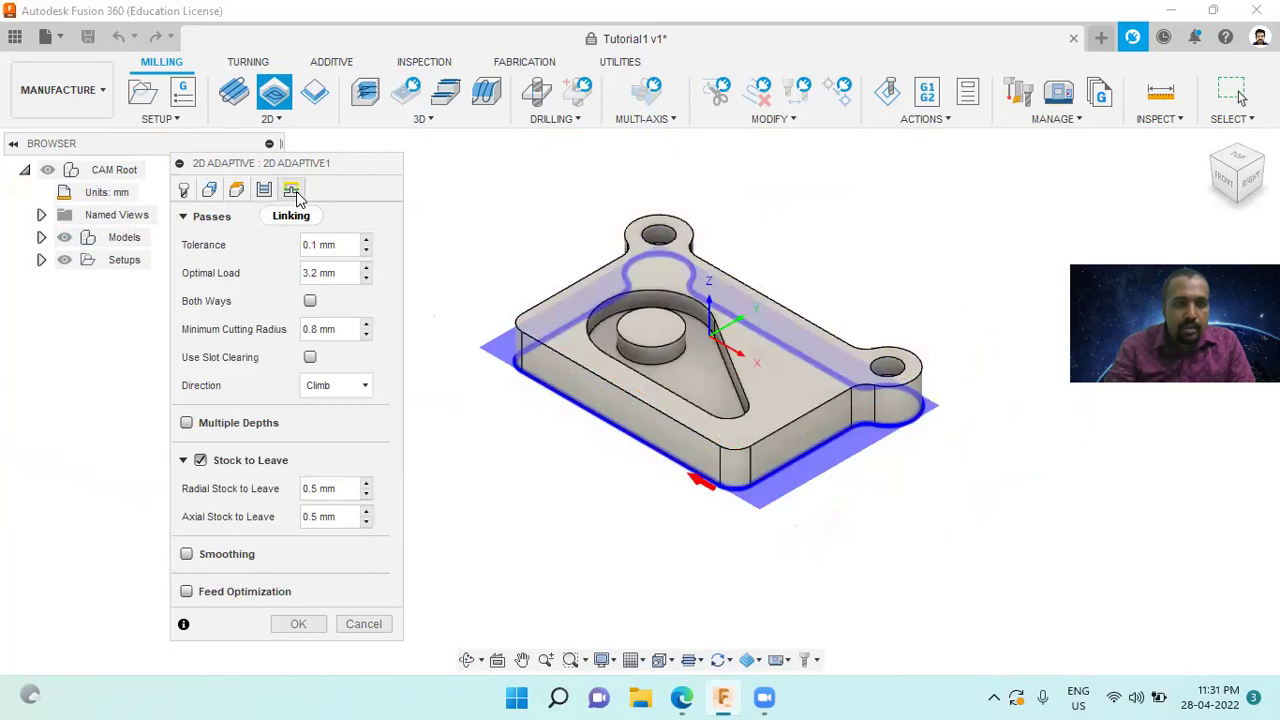
Recheck the tool and height settings, and accept the 2D Adaptive operation to generate its toolpath.
{"action": "left_click", "coordinate": [183, 189]}
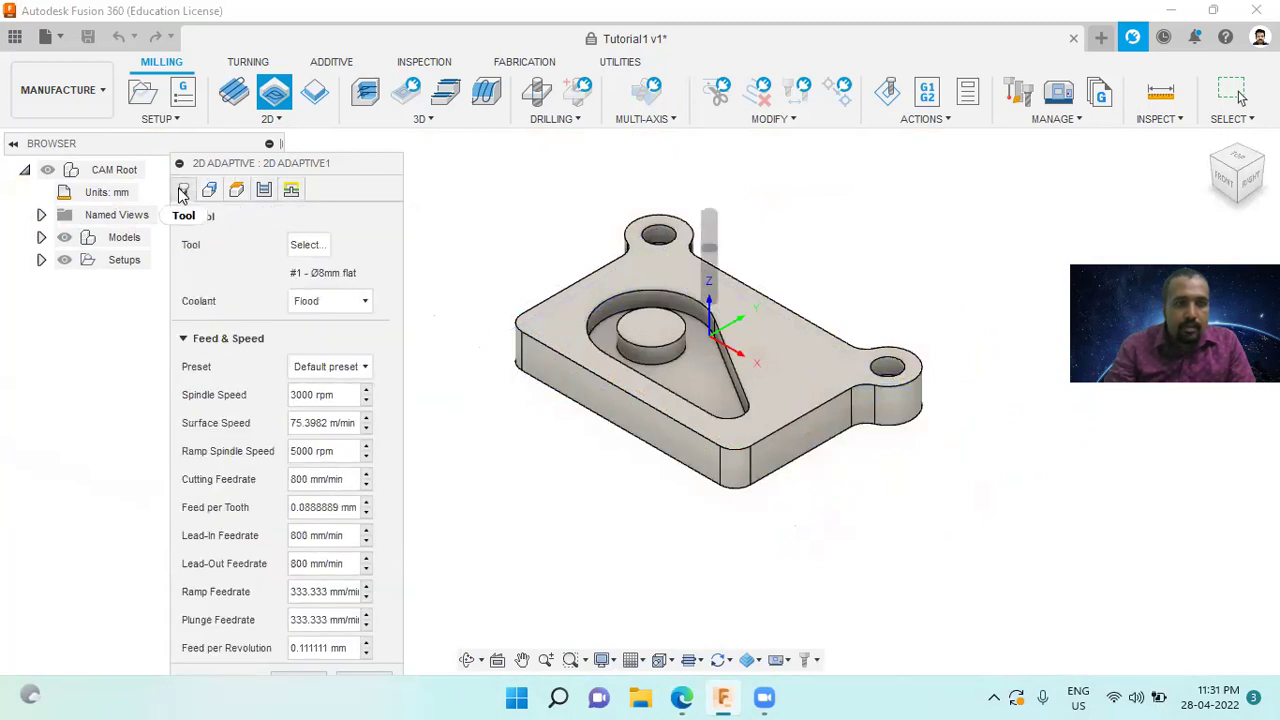
{"action": "left_click", "coordinate": [236, 190]}
{"action": "left_click", "coordinate": [300, 588]}
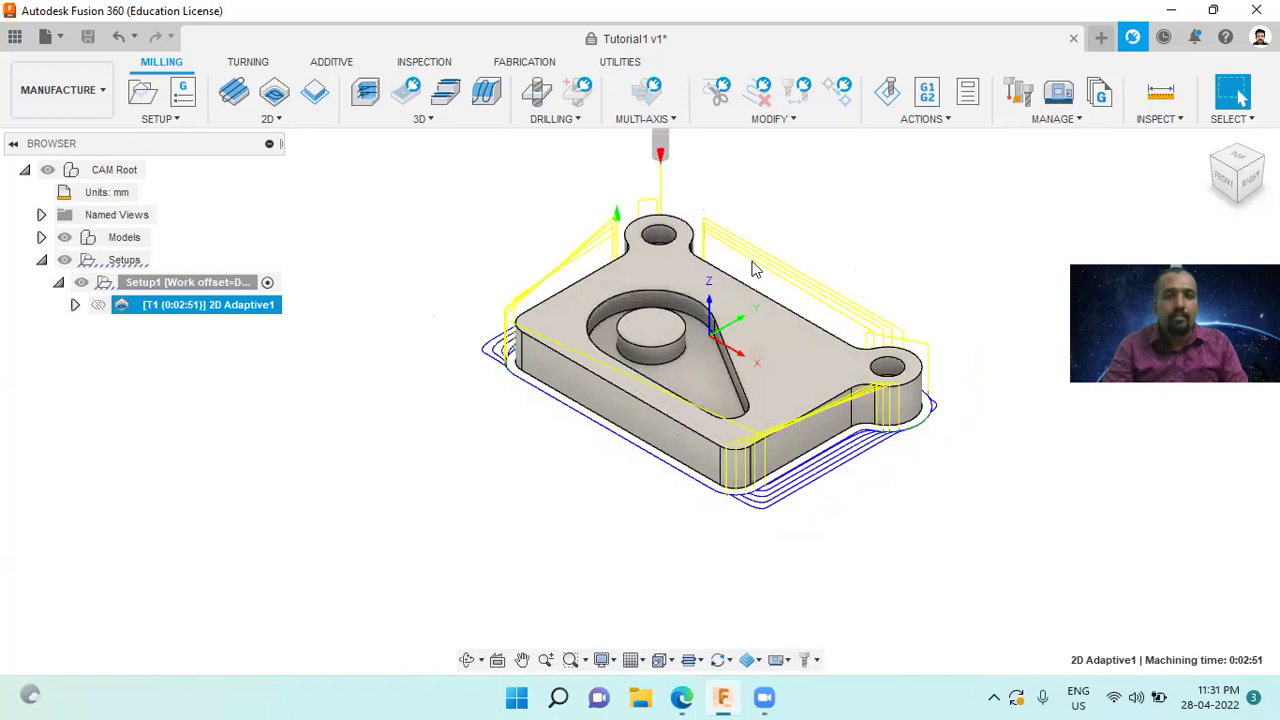
Examine the generated toolpath around the plate's outer contour in top and isometric views.
{"action": "scroll", "coordinate": [639, 306], "scroll_direction": "down", "scroll_amount": 4}
{"action": "scroll", "coordinate": [671, 202], "scroll_direction": "up", "scroll_amount": 3}
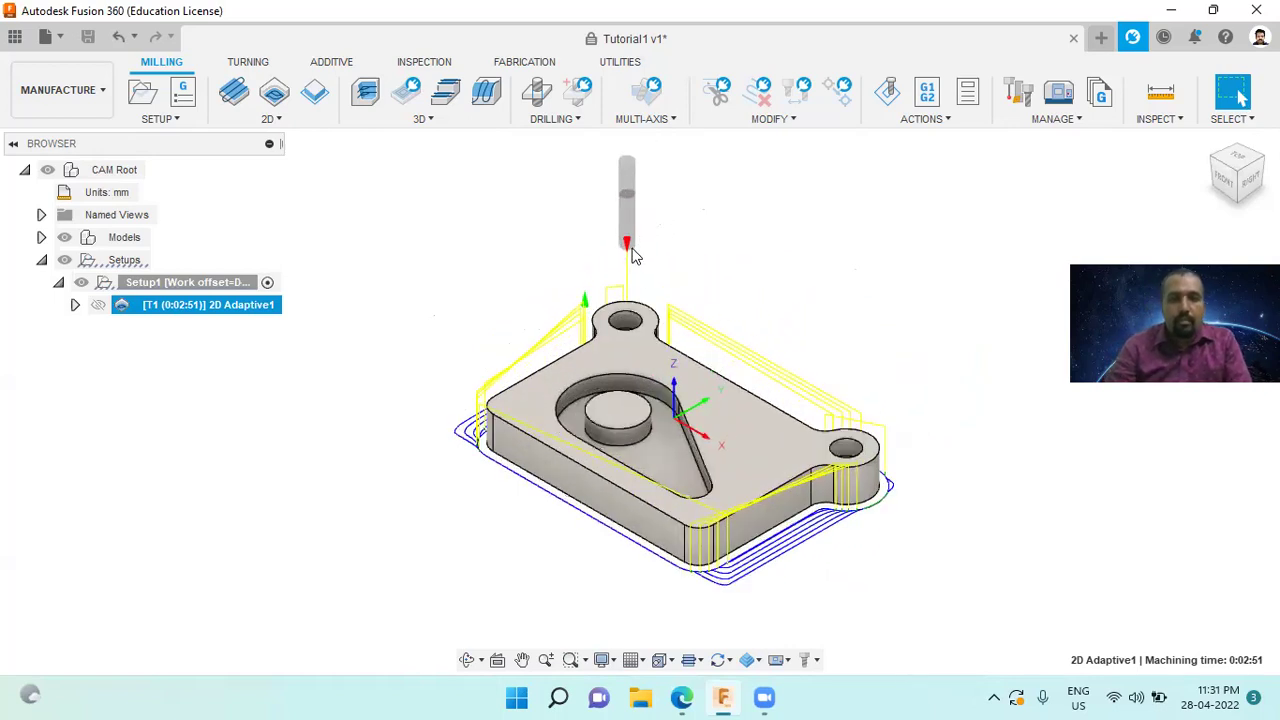
{"action": "left_click", "coordinate": [1240, 165]}
{"action": "scroll", "coordinate": [558, 295], "scroll_direction": "up", "scroll_amount": 4}
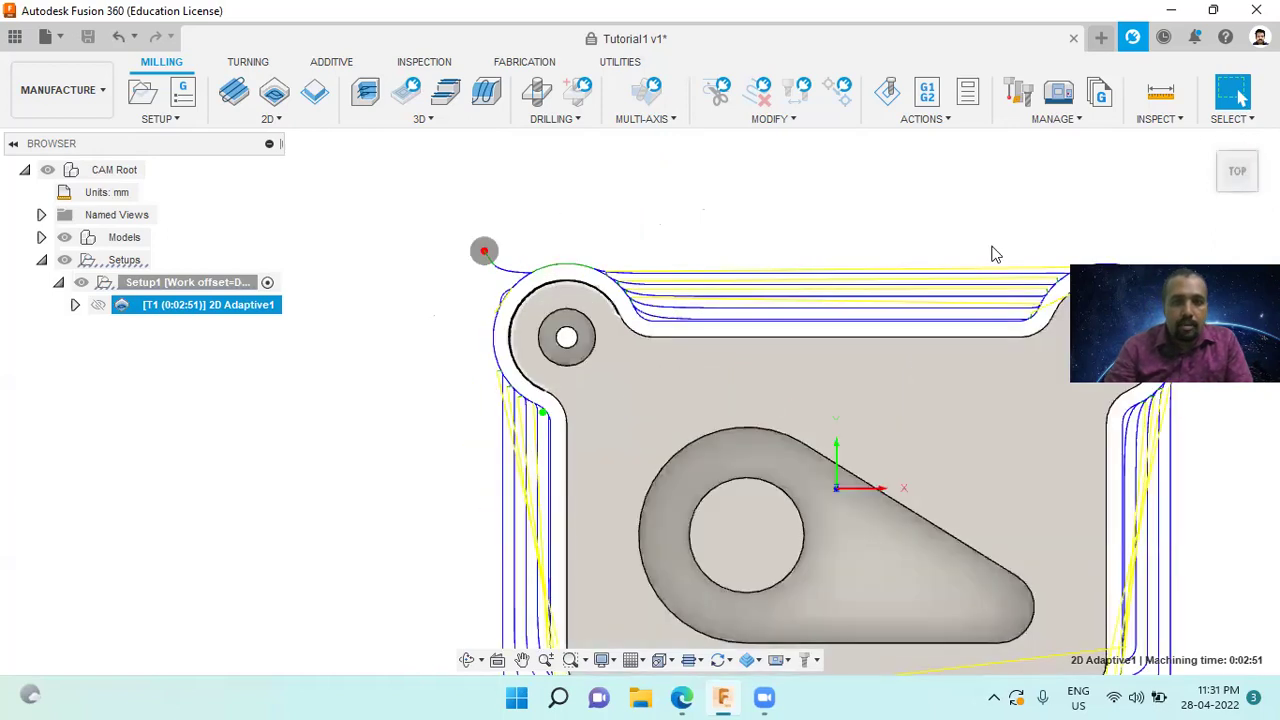
{"action": "key", "text": "F6"}
{"action": "left_click", "coordinate": [1209, 144]}
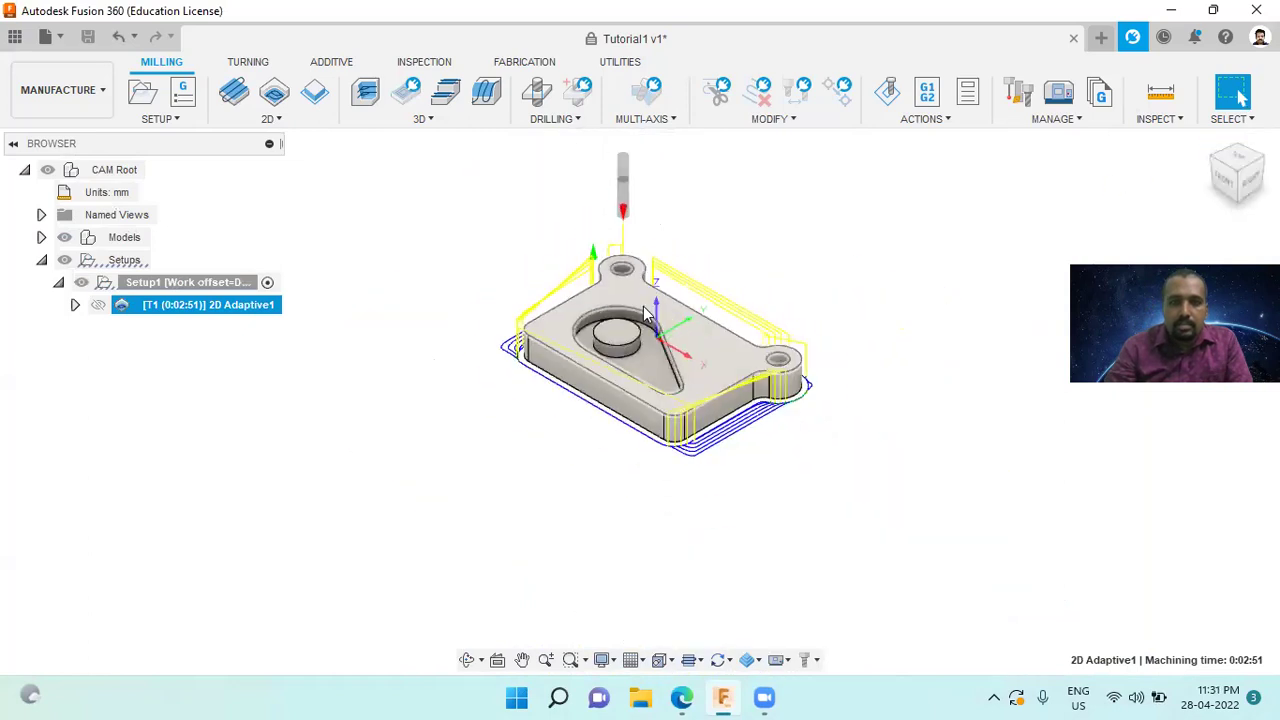
Show the toolpath data of the 2D Adaptive operation and place its window clear of the model.
{"action": "right_click", "coordinate": [212, 322]}
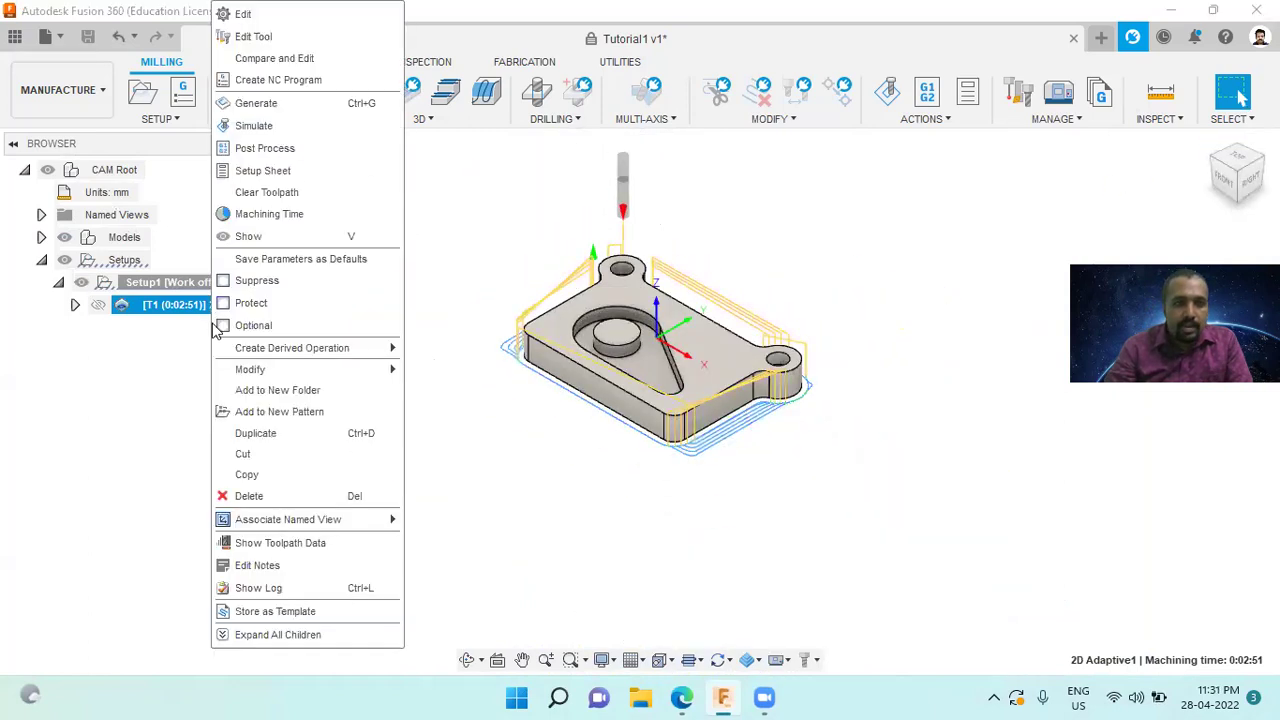
{"action": "left_click", "coordinate": [307, 552]}
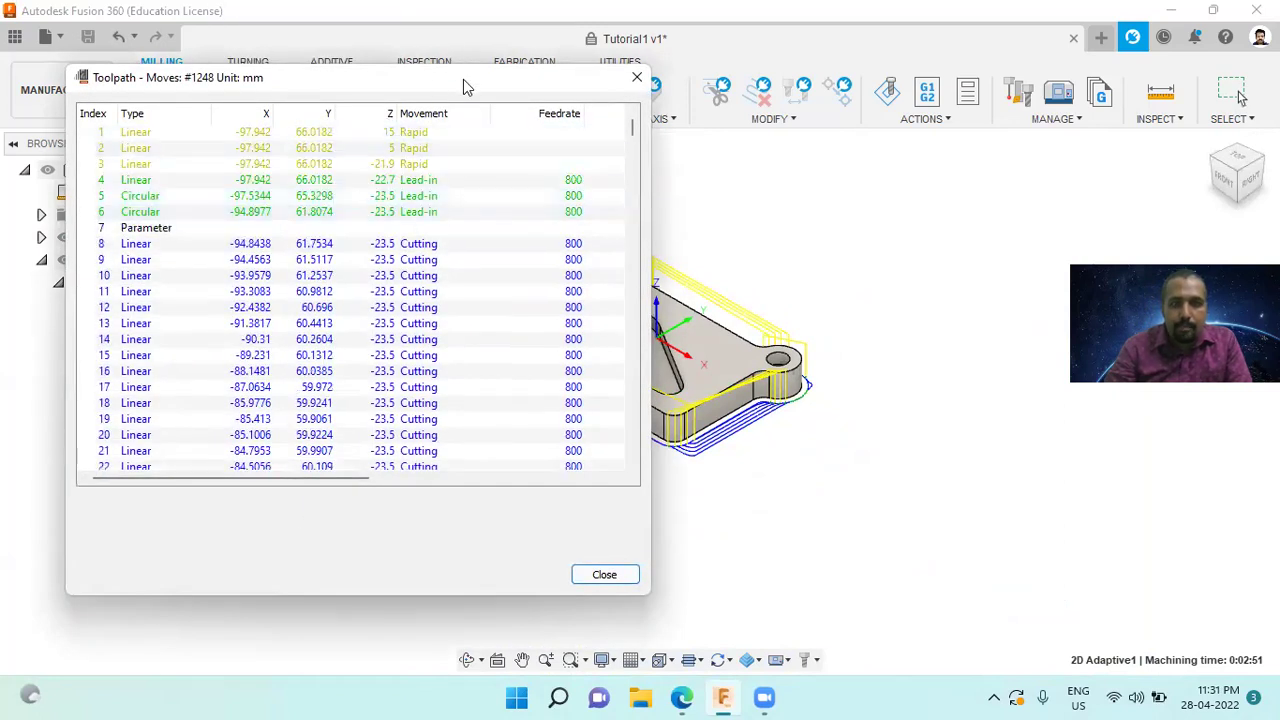
{"action": "left_click_drag", "start_coordinate": [463, 79], "coordinate": [1275, 152]}
Step through the first ten entries of the move list to follow the tool's positions on the model.
{"action": "left_click", "coordinate": [980, 204]}
{"action": "left_click", "coordinate": [975, 222]}
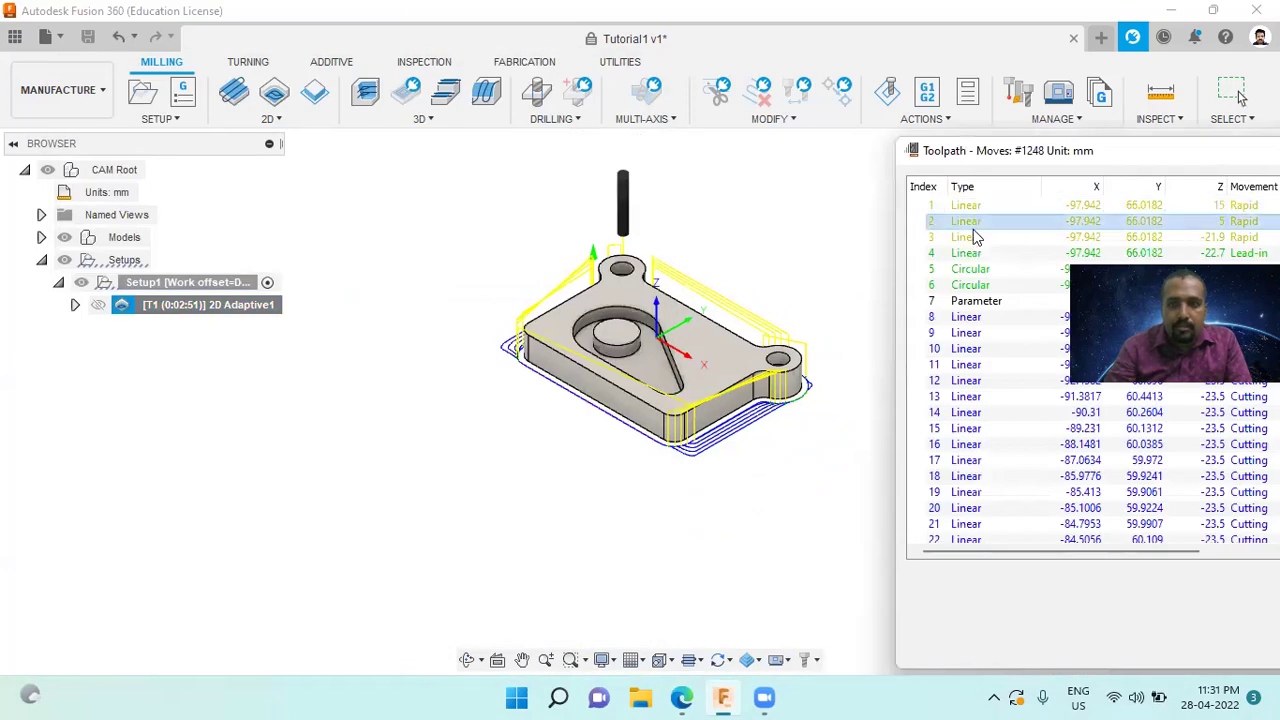
{"action": "left_click", "coordinate": [973, 237]}
{"action": "left_click", "coordinate": [970, 253]}
{"action": "left_click", "coordinate": [968, 270]}
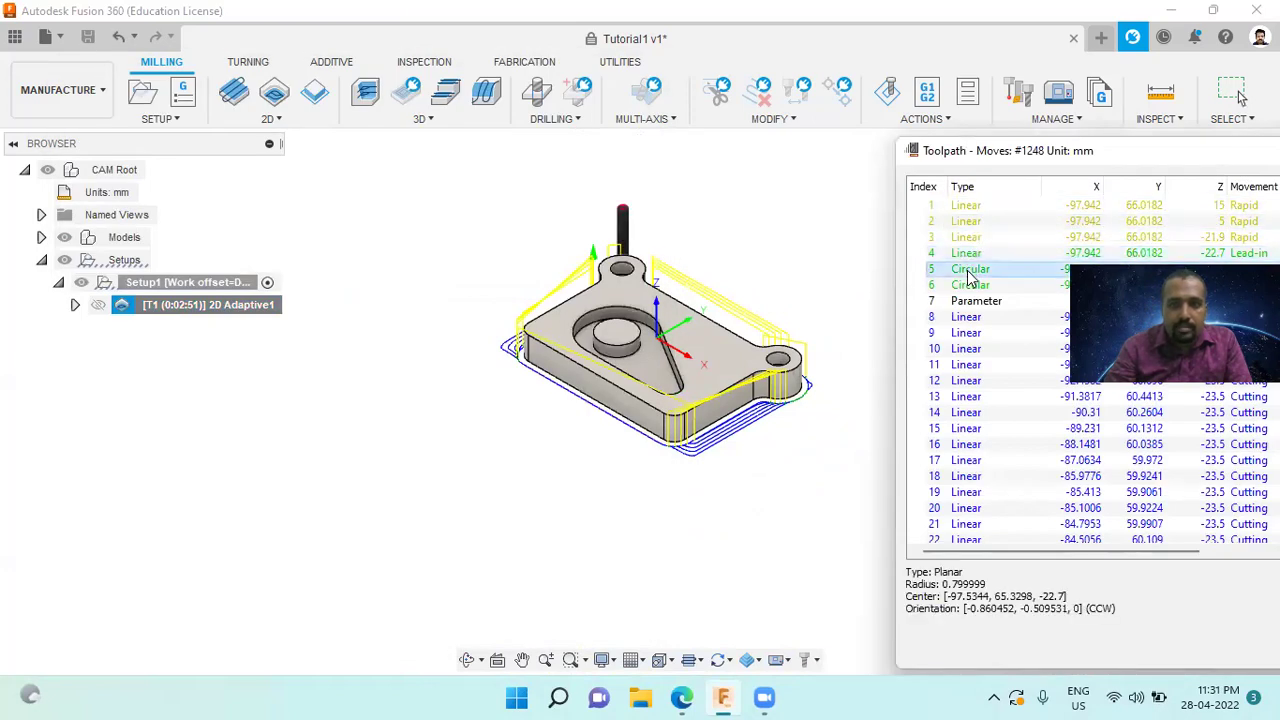
{"action": "left_click", "coordinate": [968, 285]}
{"action": "left_click", "coordinate": [968, 301]}
{"action": "left_click", "coordinate": [966, 318]}
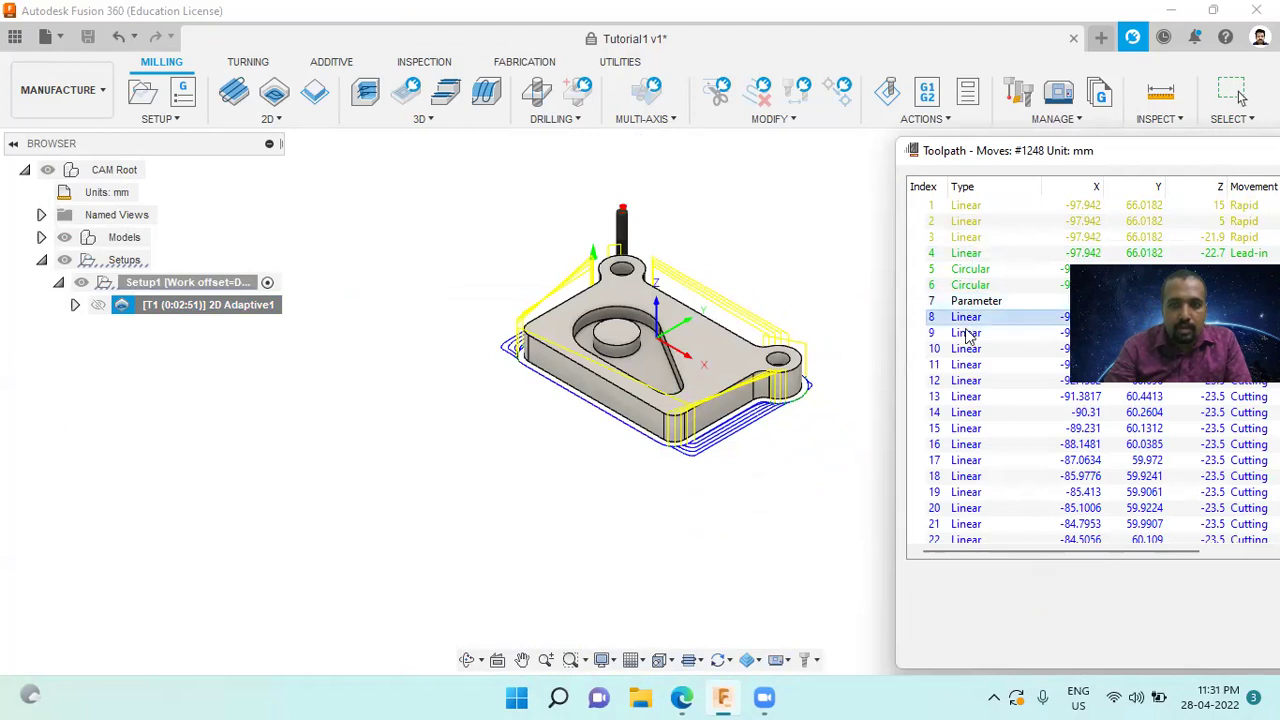
{"action": "left_click", "coordinate": [966, 349]}
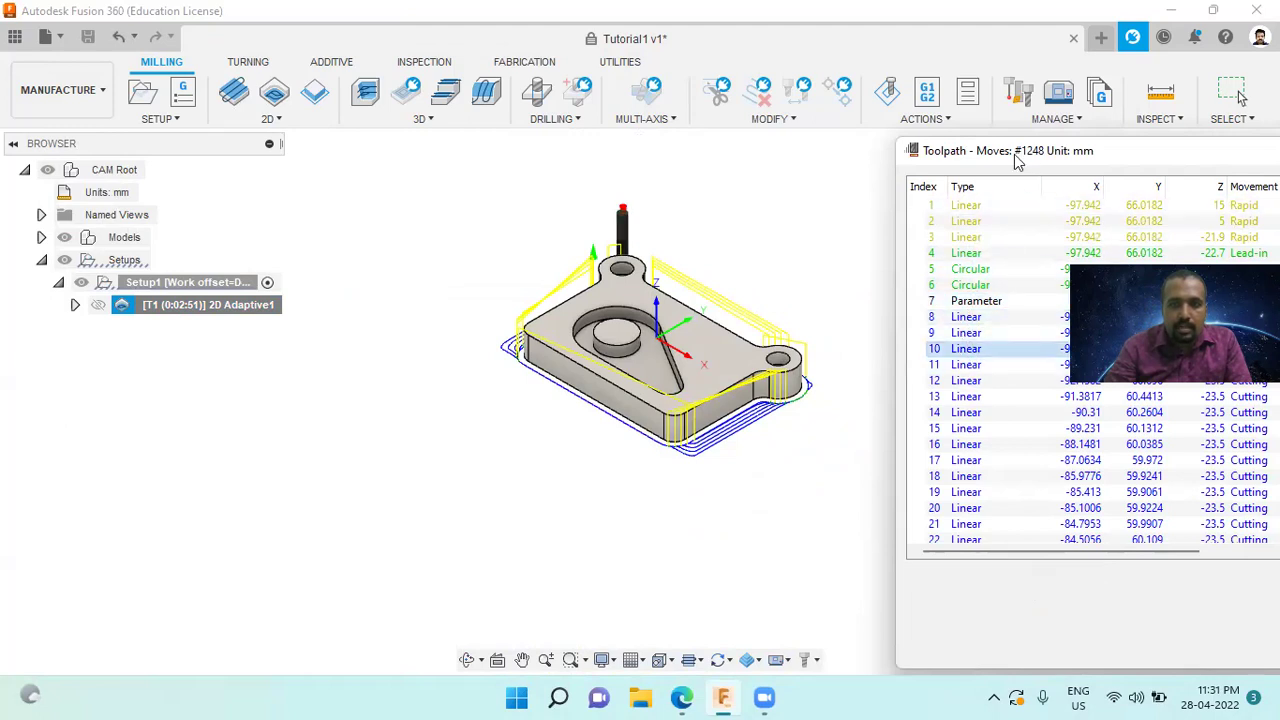
Bring the whole toolpath data window into view and read the coordinates, movement types and feedrates through to the last move.
{"action": "left_click_drag", "start_coordinate": [1016, 158], "coordinate": [829, 98]}
{"action": "left_click_drag", "start_coordinate": [1027, 108], "coordinate": [897, 71]}
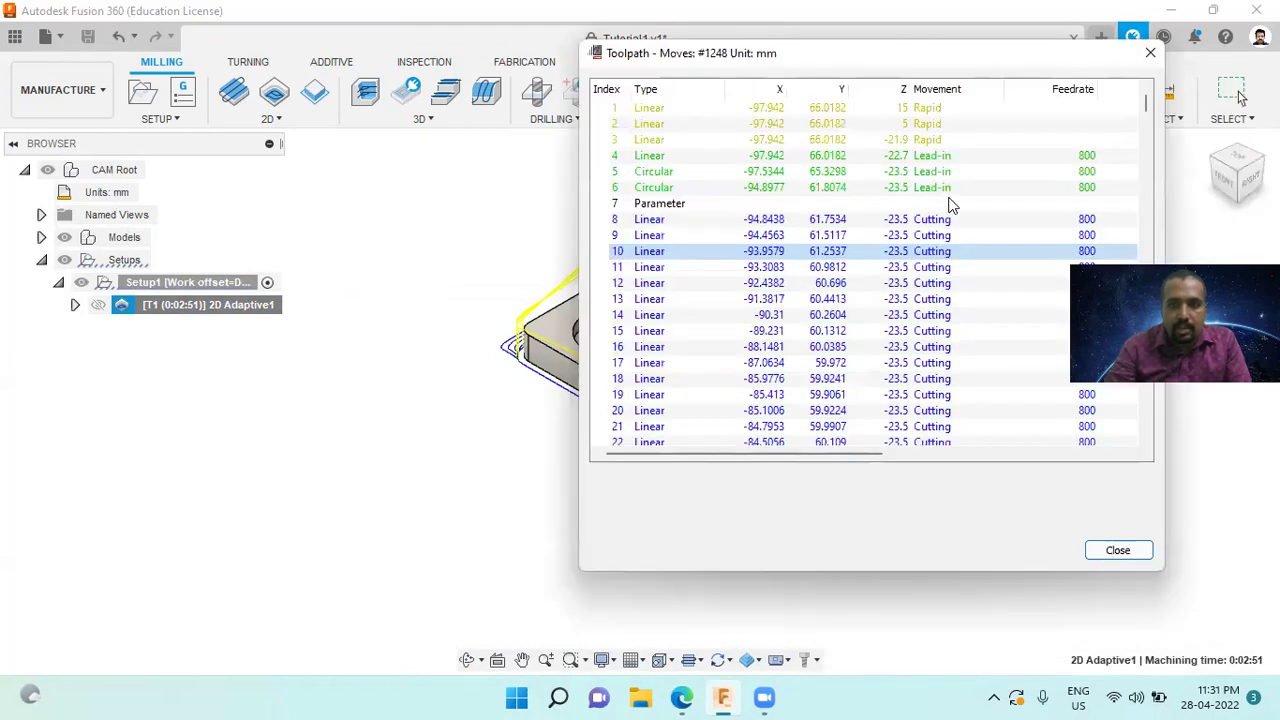
{"action": "scroll", "coordinate": [742, 295], "scroll_direction": "down", "scroll_amount": 6}
{"action": "scroll", "coordinate": [745, 300], "scroll_direction": "down", "scroll_amount": 20}
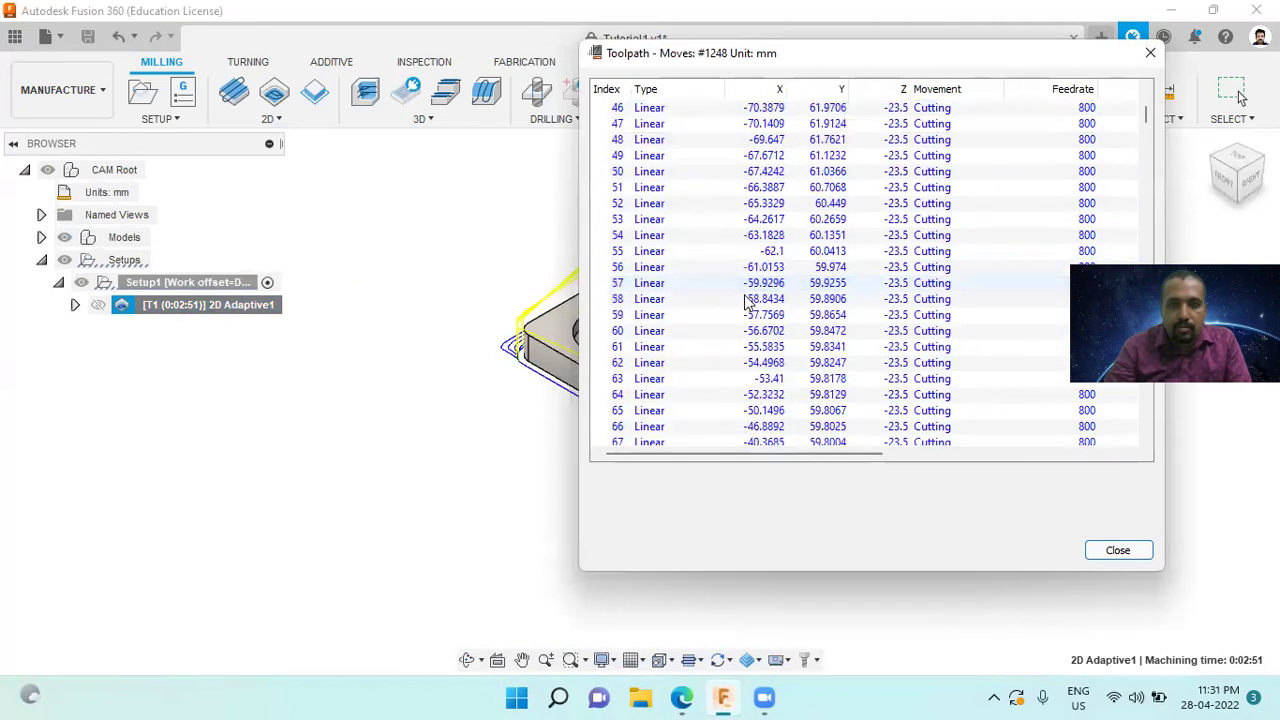
{"action": "scroll", "coordinate": [746, 308], "scroll_direction": "down", "scroll_amount": 20}
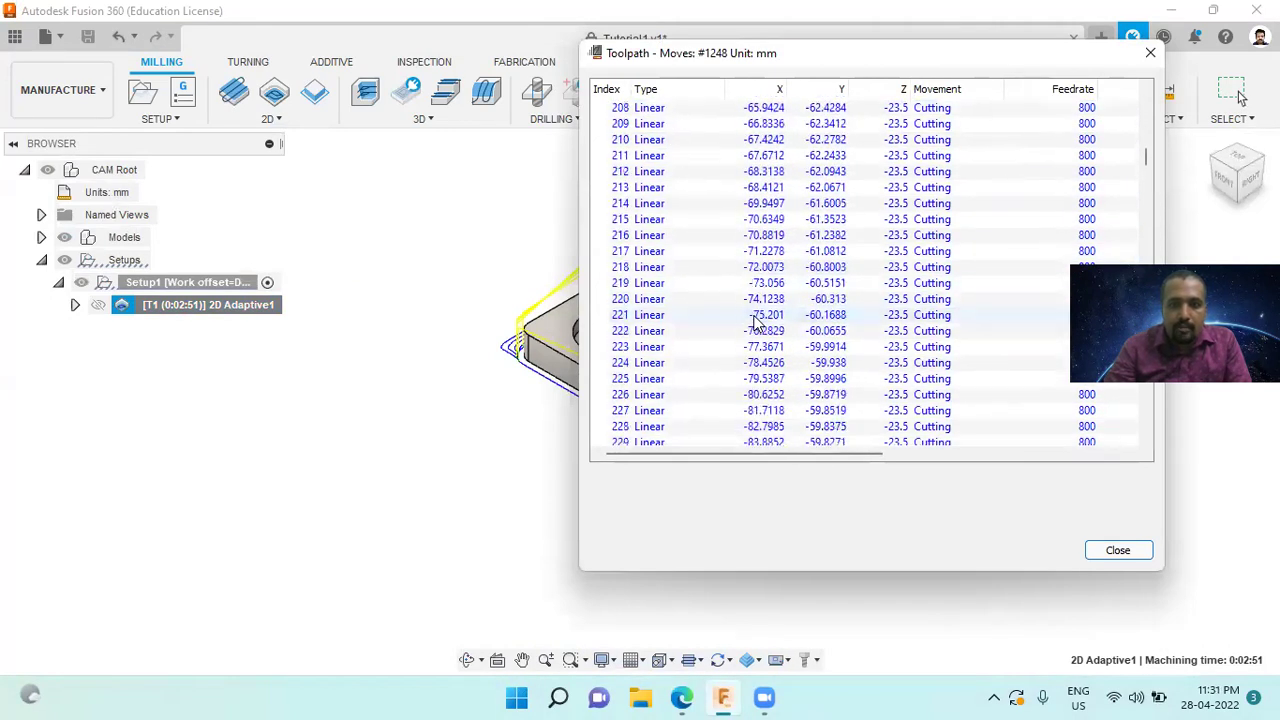
{"action": "scroll", "coordinate": [756, 325], "scroll_direction": "up", "scroll_amount": 14}
{"action": "scroll", "coordinate": [756, 325], "scroll_direction": "up", "scroll_amount": 12}
{"action": "scroll", "coordinate": [756, 325], "scroll_direction": "down", "scroll_amount": 20}
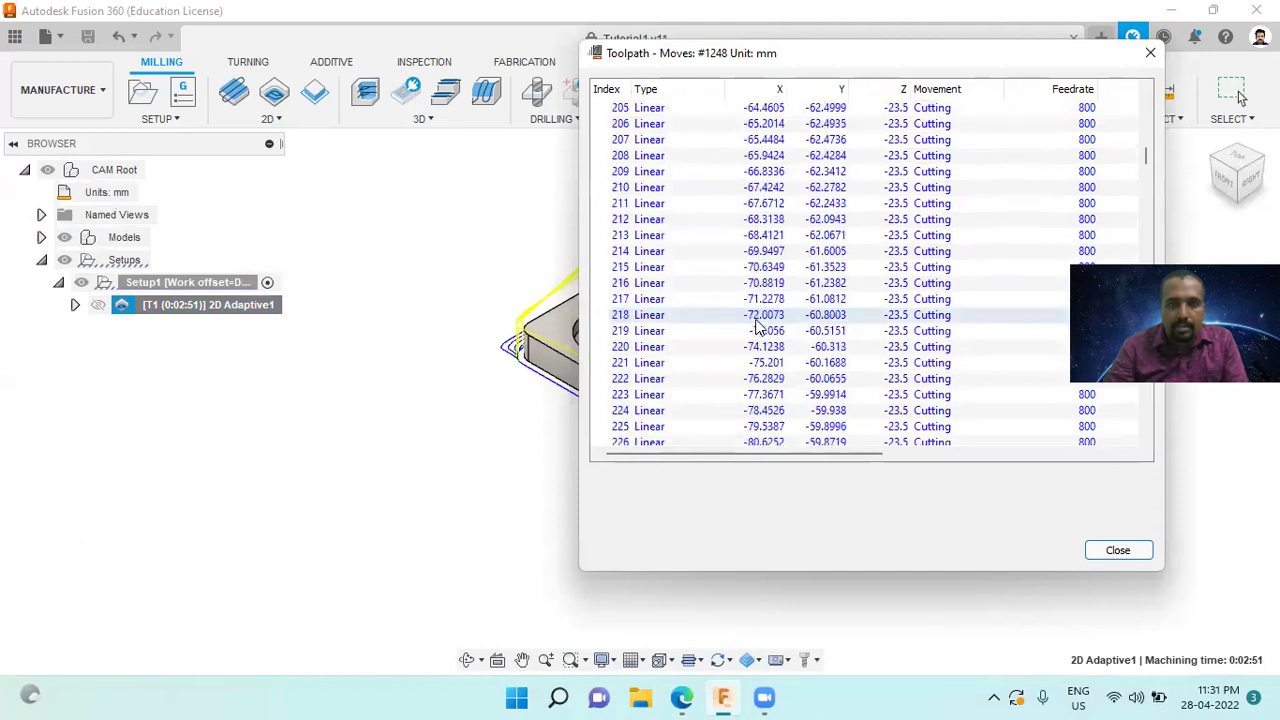
{"action": "scroll", "coordinate": [752, 328], "scroll_direction": "down", "scroll_amount": 20}
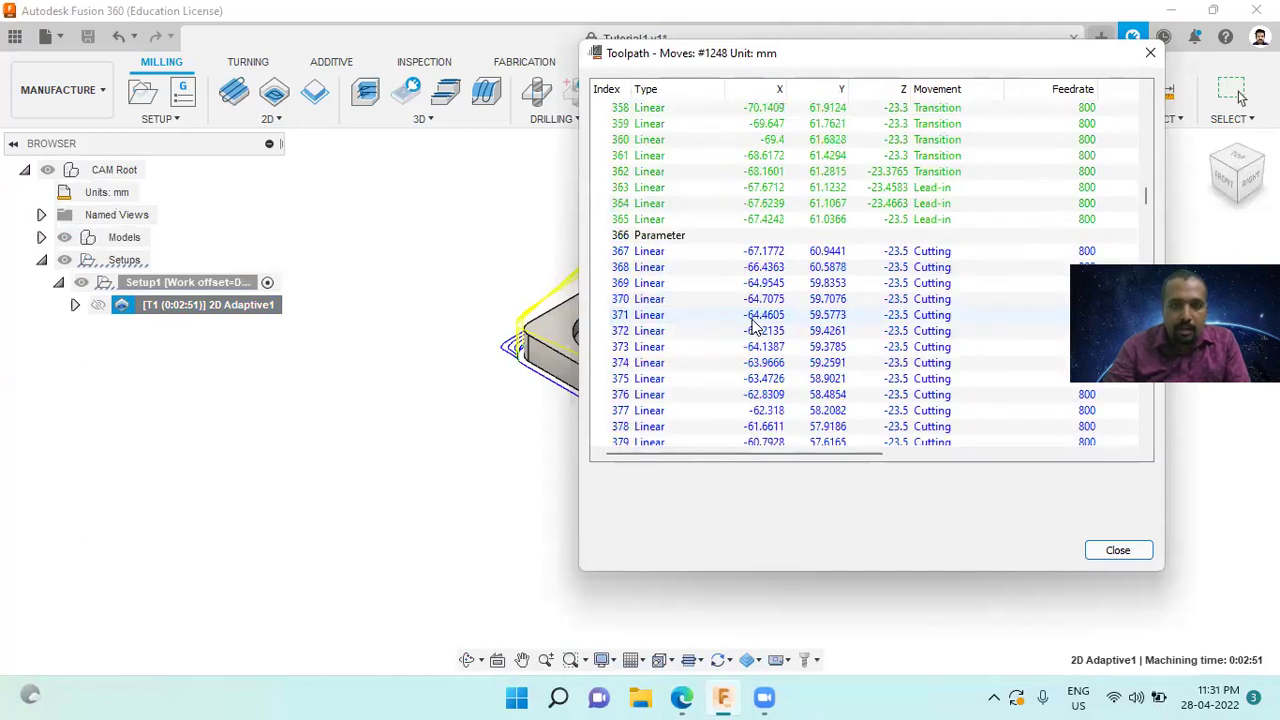
{"action": "scroll", "coordinate": [752, 320], "scroll_direction": "down", "scroll_amount": 20}
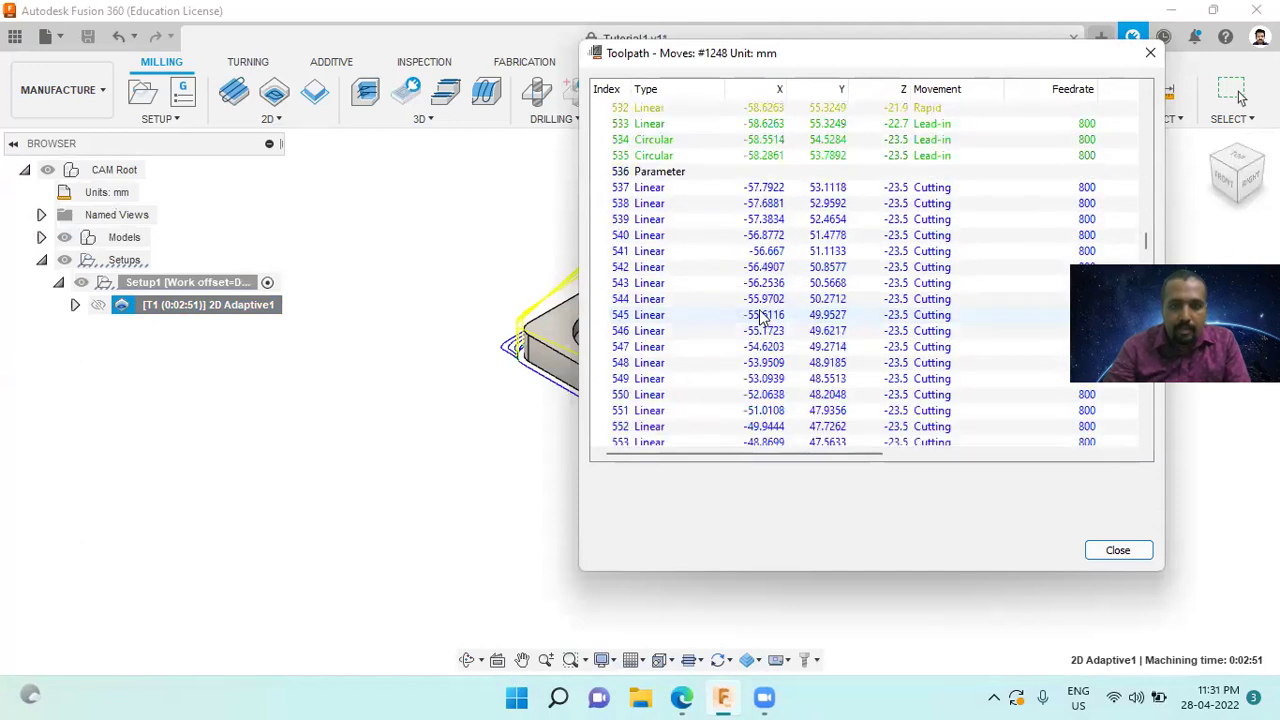
{"action": "scroll", "coordinate": [766, 303], "scroll_direction": "down", "scroll_amount": 20}
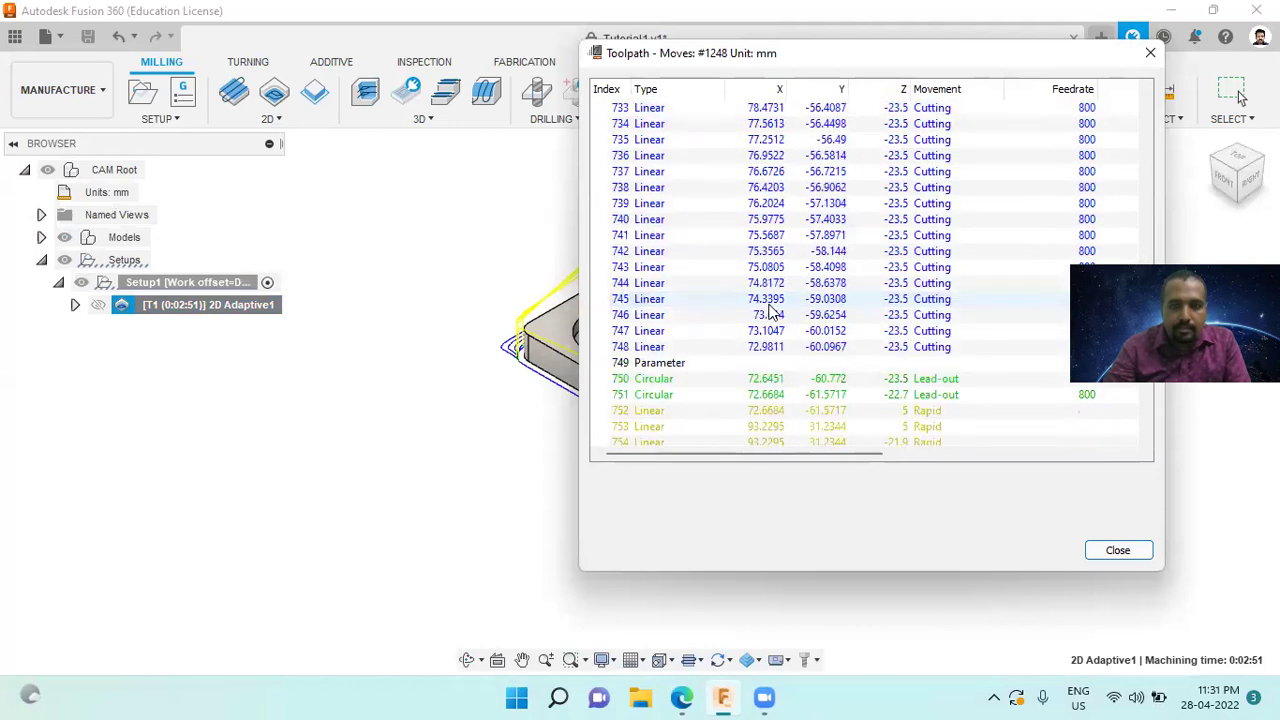
{"action": "scroll", "coordinate": [778, 316], "scroll_direction": "down", "scroll_amount": 20}
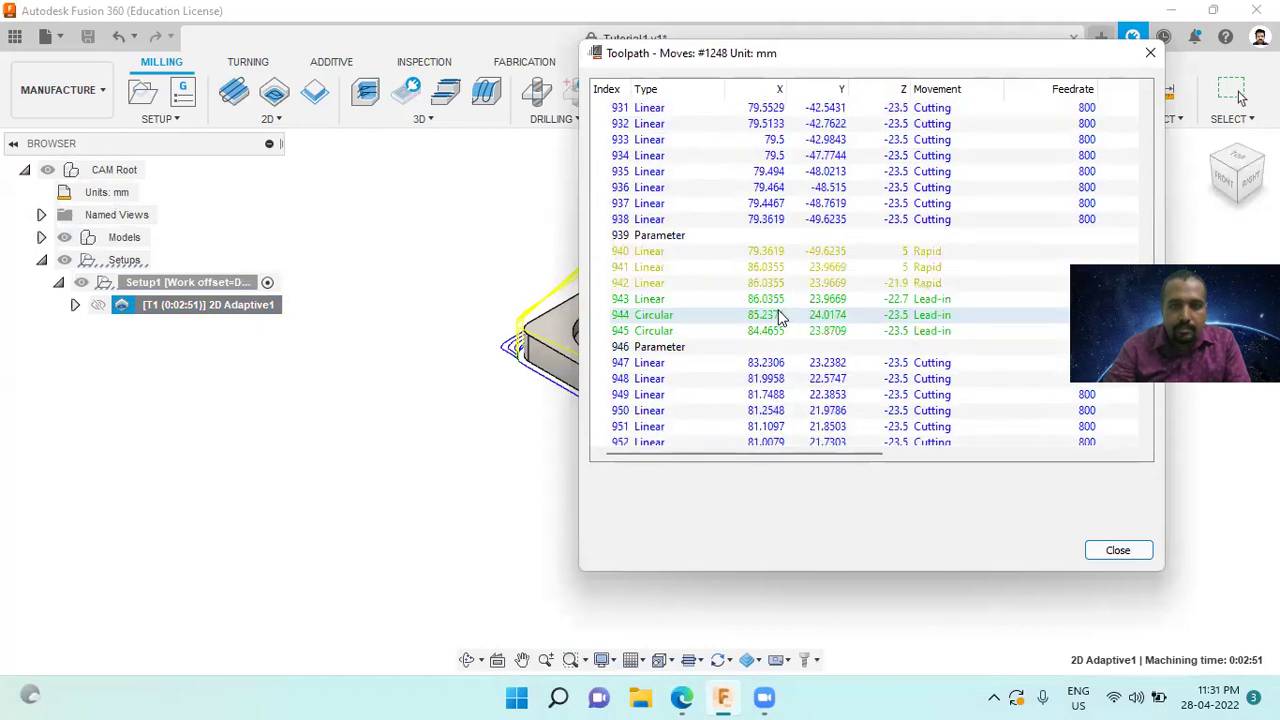
{"action": "scroll", "coordinate": [786, 310], "scroll_direction": "down", "scroll_amount": 20}
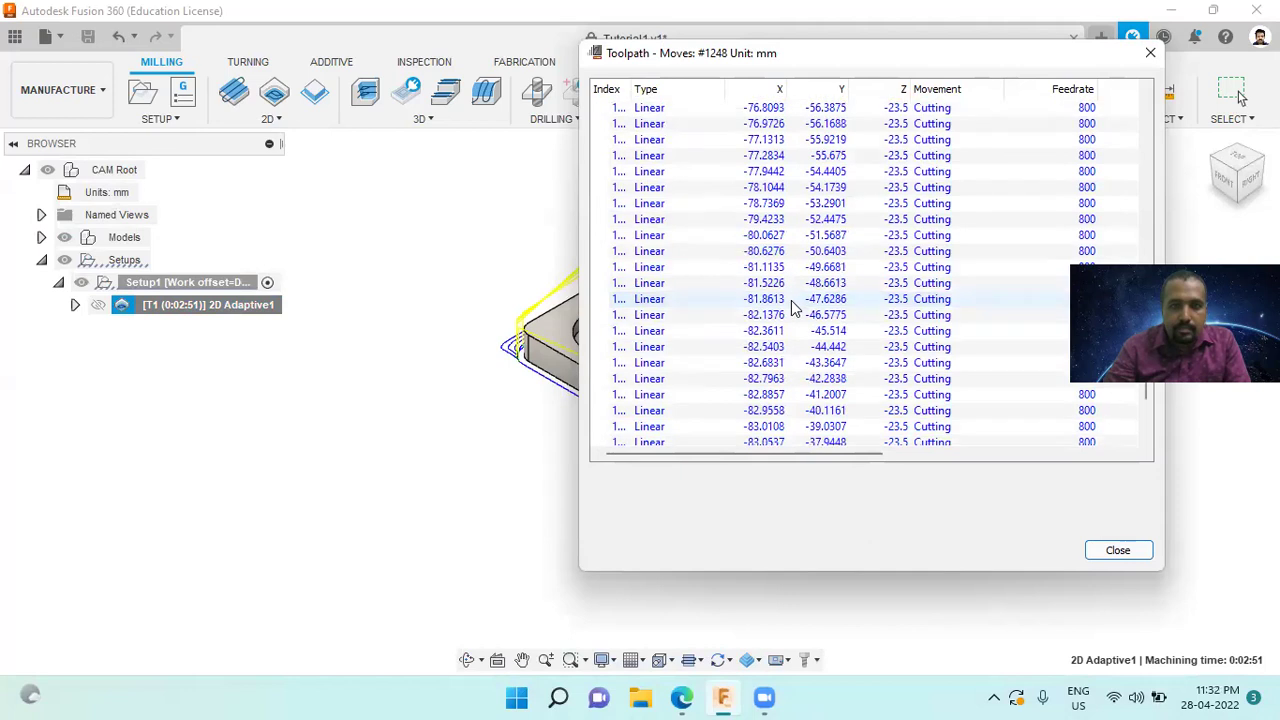
{"action": "scroll", "coordinate": [795, 296], "scroll_direction": "down", "scroll_amount": 5}
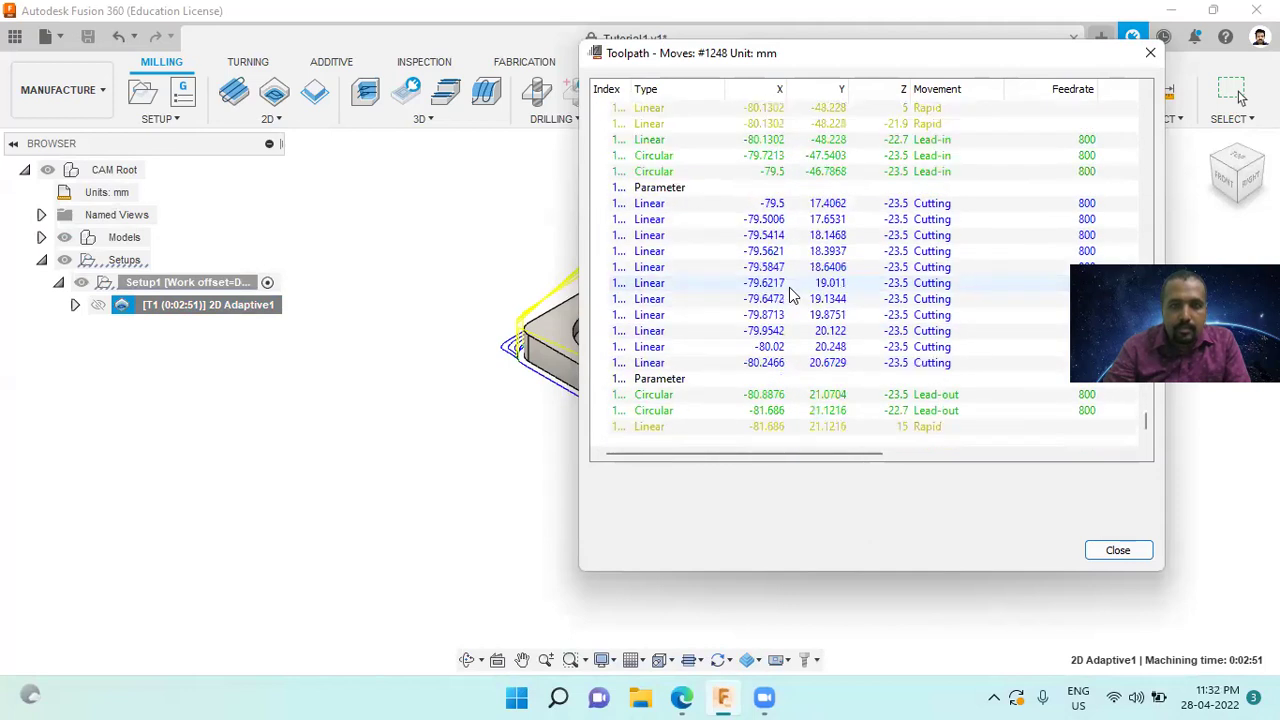
Read the feedrate, RPM and compensation columns of the move list and close the toolpath data window.
{"action": "left_click_drag", "start_coordinate": [660, 454], "coordinate": [830, 465]}
{"action": "scroll", "coordinate": [780, 190], "scroll_direction": "down", "scroll_amount": 3}
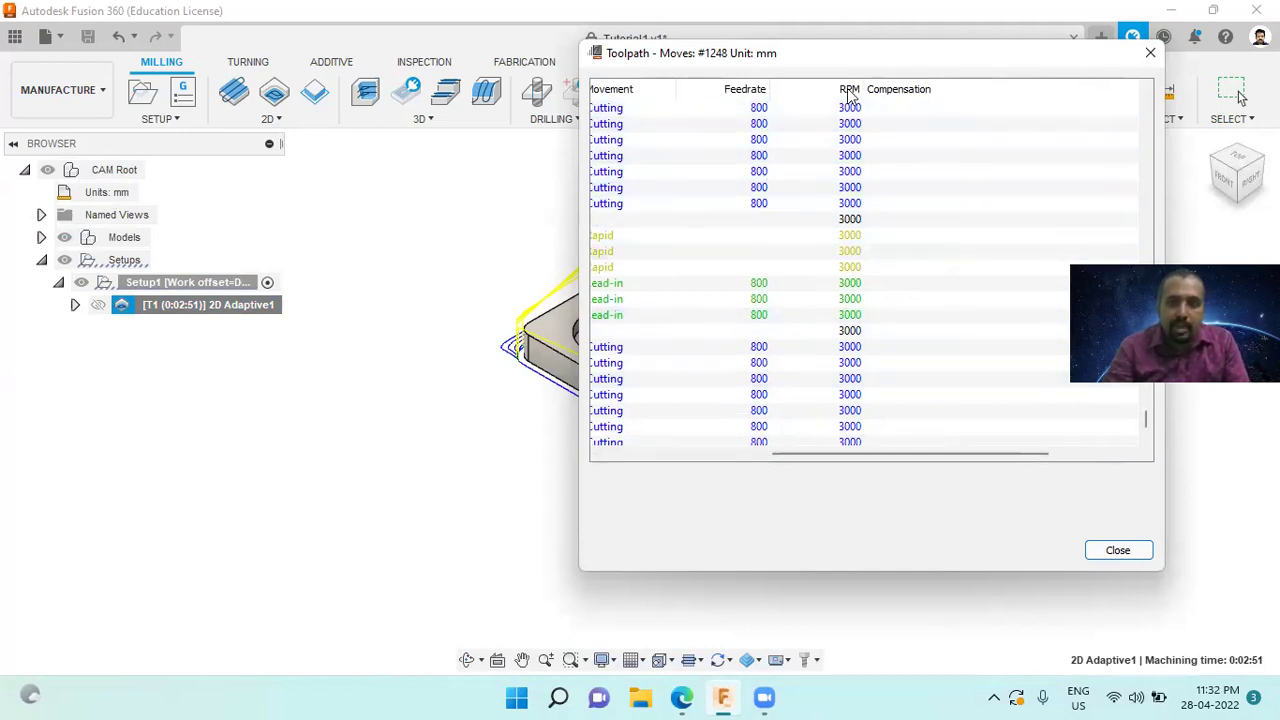
{"action": "scroll", "coordinate": [864, 227], "scroll_direction": "up", "scroll_amount": 5}
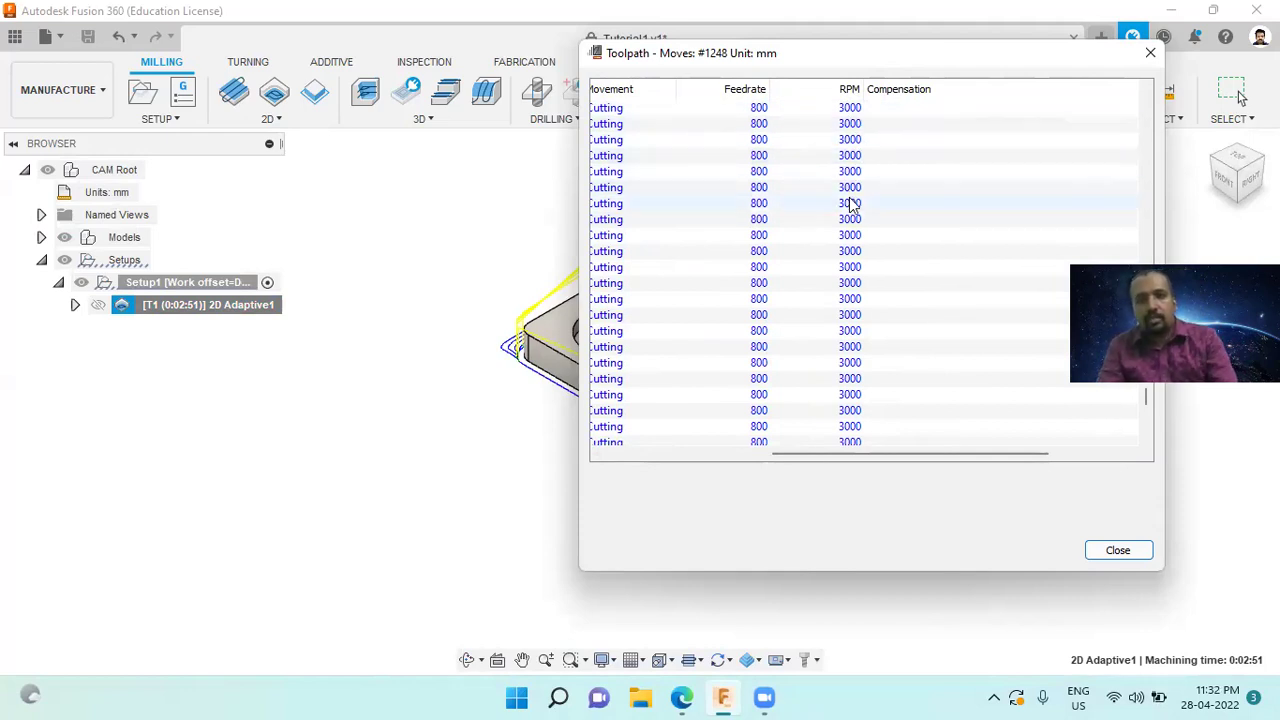
{"action": "scroll", "coordinate": [857, 211], "scroll_direction": "down", "scroll_amount": 3}
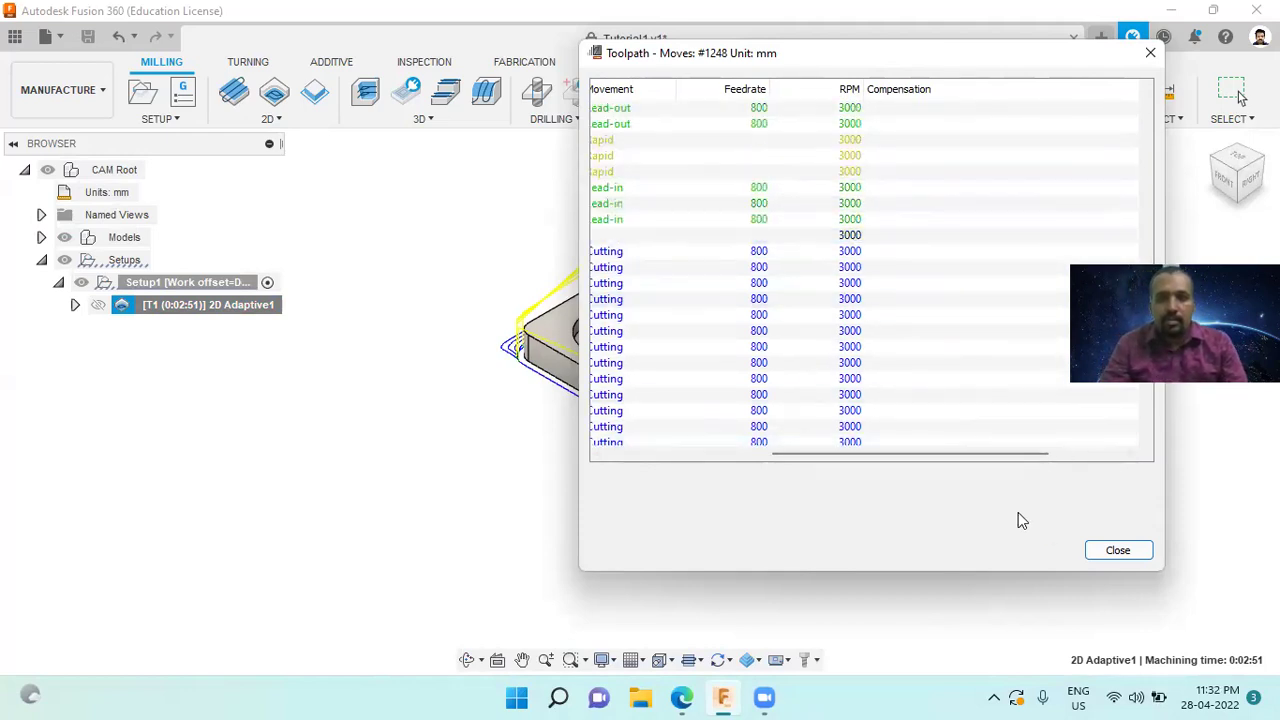
{"action": "left_click", "coordinate": [1118, 551]}
Simulate the 2D Adaptive operation and play the stock removal.
{"action": "left_click", "coordinate": [924, 121]}
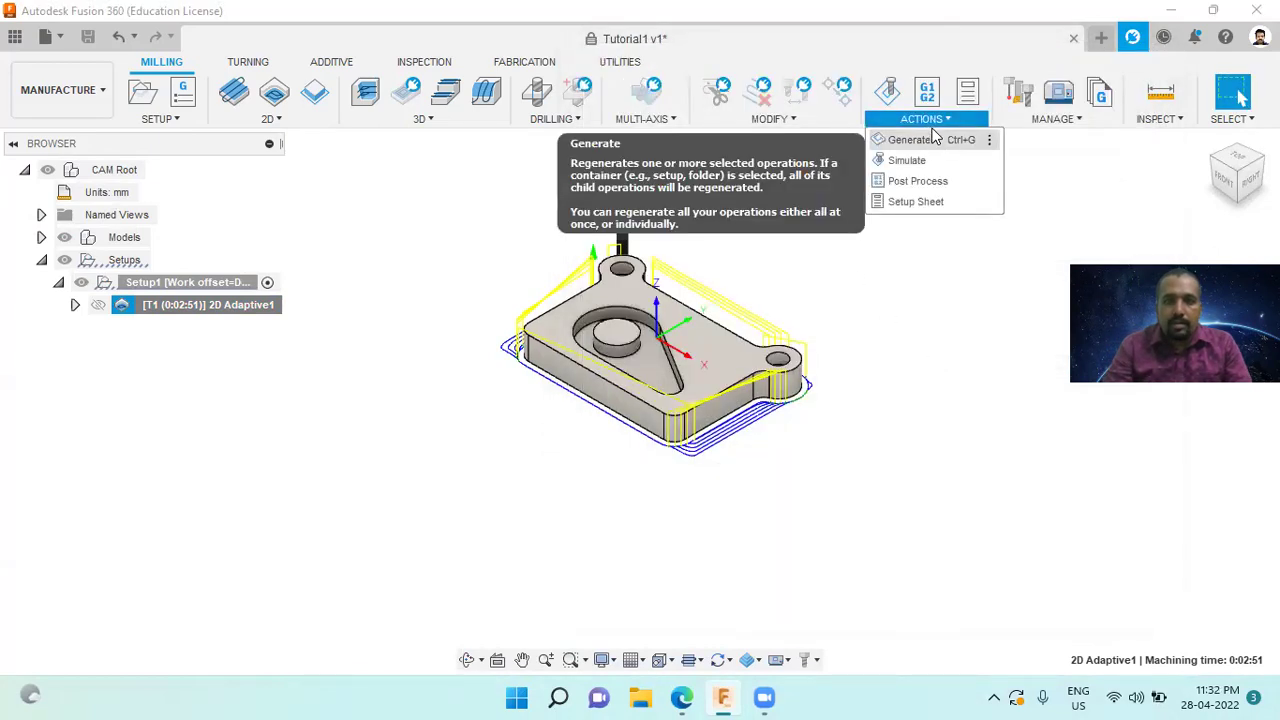
{"action": "left_click", "coordinate": [912, 140]}
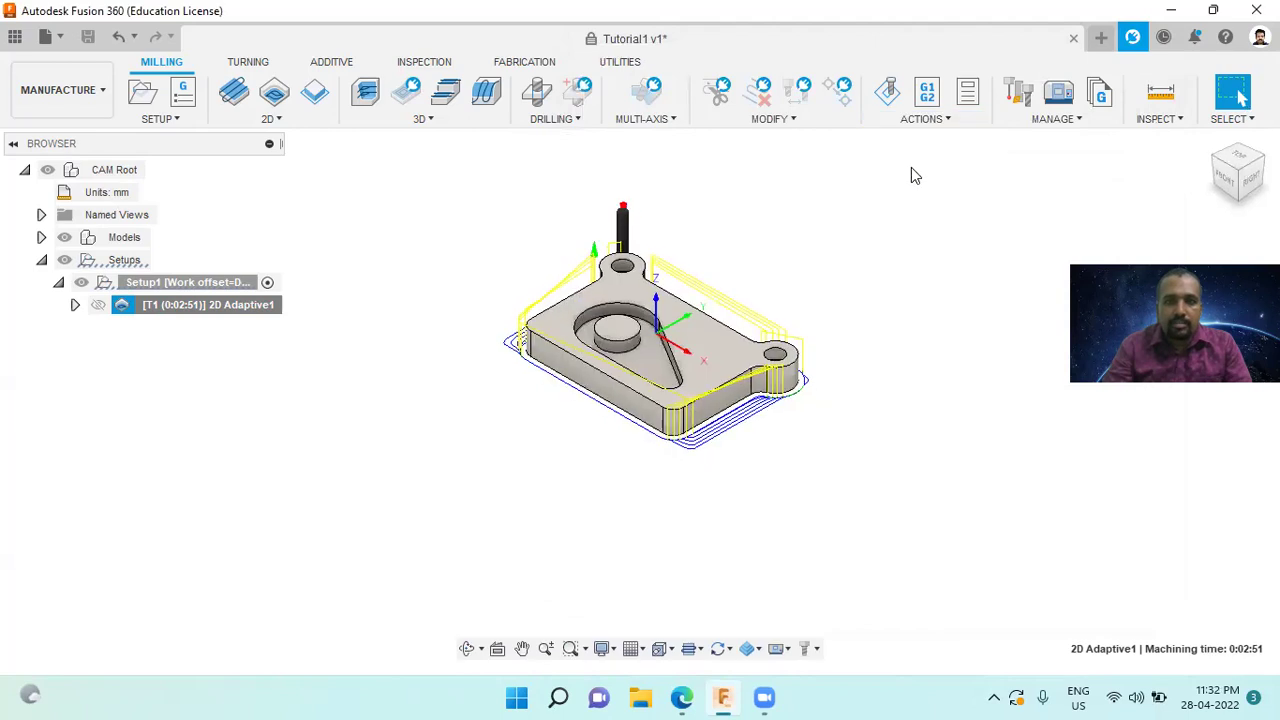
{"action": "key", "text": "alt+s"}
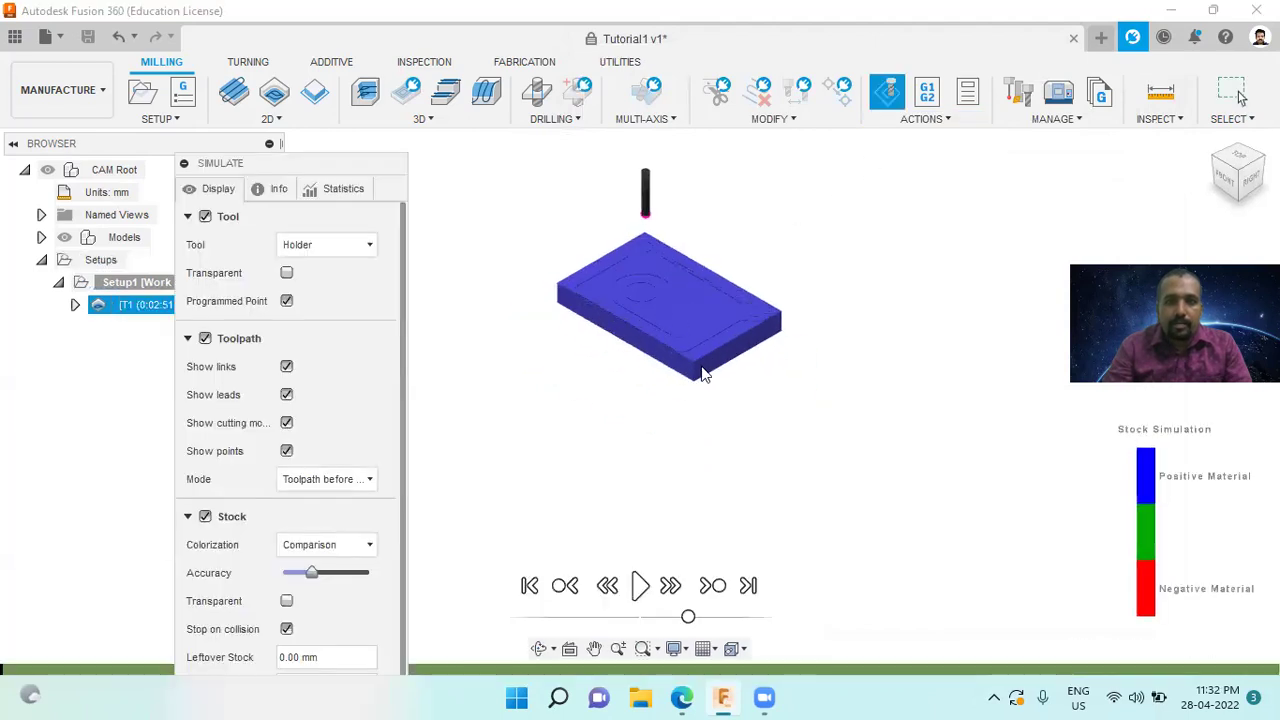
{"action": "left_click", "coordinate": [643, 590]}
{"action": "scroll", "coordinate": [740, 245], "scroll_direction": "up", "scroll_amount": 2}
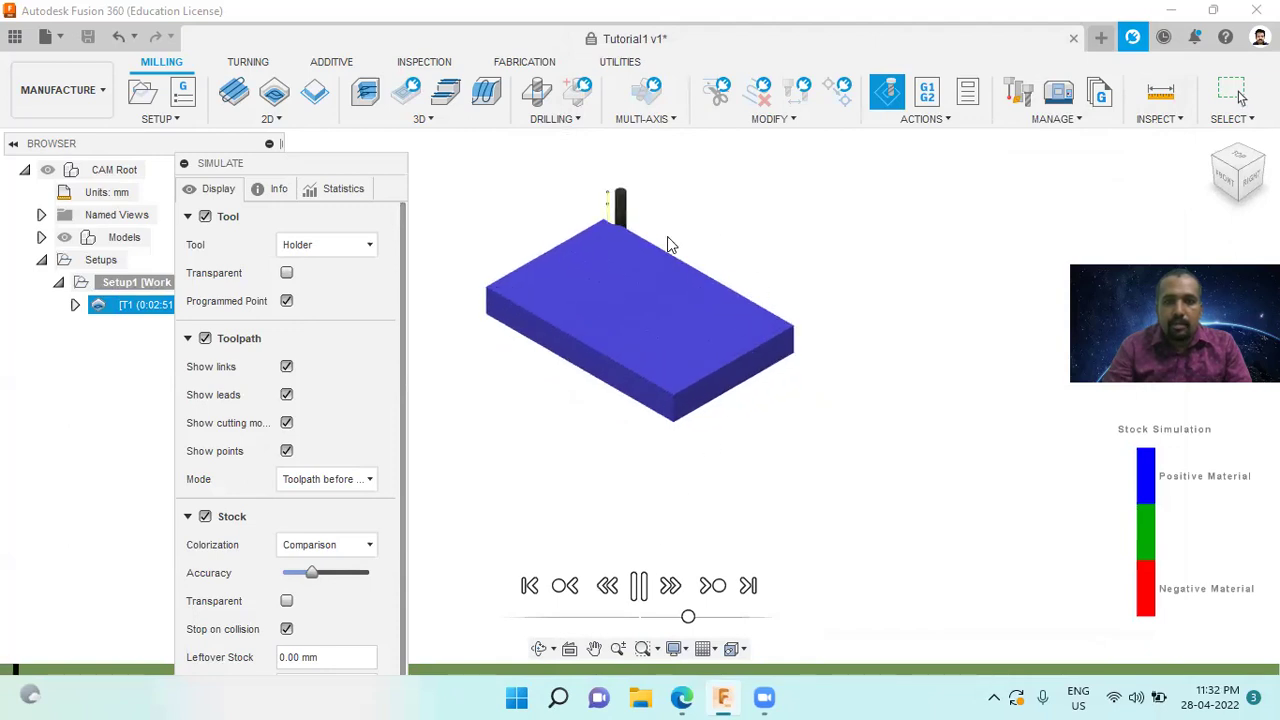
{"action": "scroll", "coordinate": [668, 244], "scroll_direction": "up", "scroll_amount": 1}
{"action": "middle_click_drag", "start_coordinate": [1040, 230], "coordinate": [1093, 223], "text": "shift"}
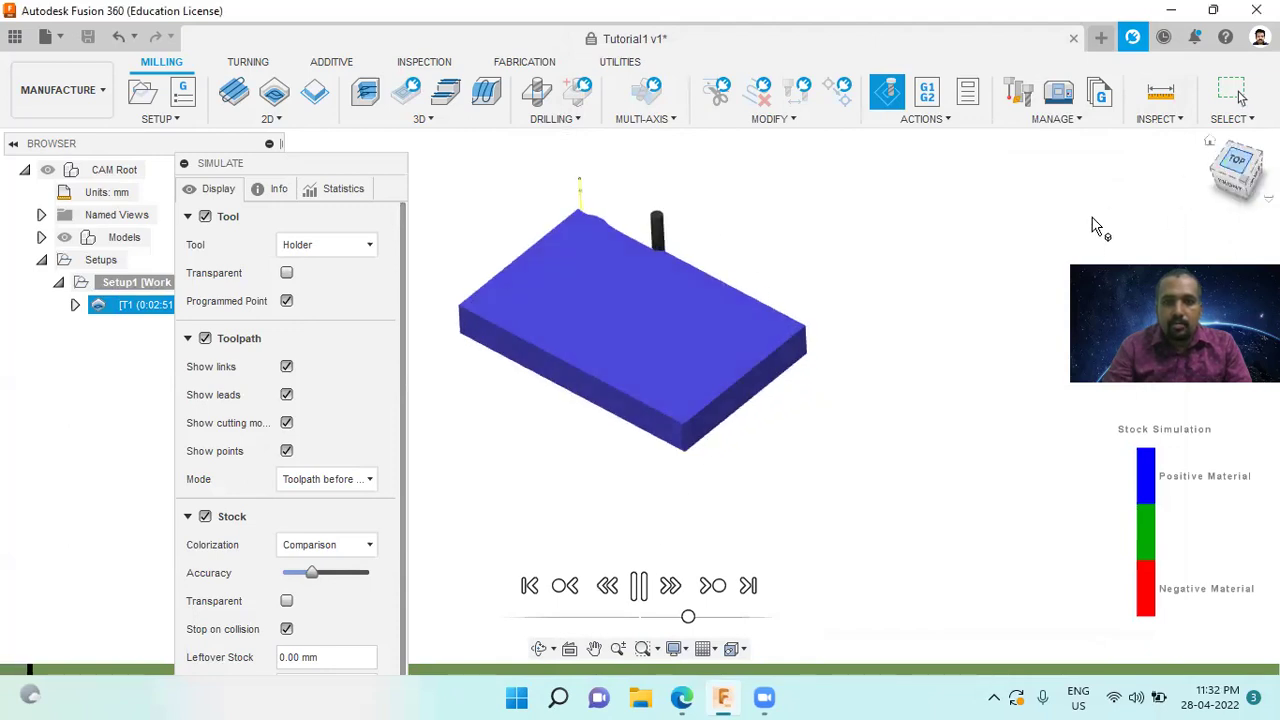
Follow the cutter around the stock's outer contour in top view, with the simulation settings docked clear of the model.
{"action": "left_click", "coordinate": [1237, 160]}
{"action": "scroll", "coordinate": [612, 273], "scroll_direction": "up", "scroll_amount": 2}
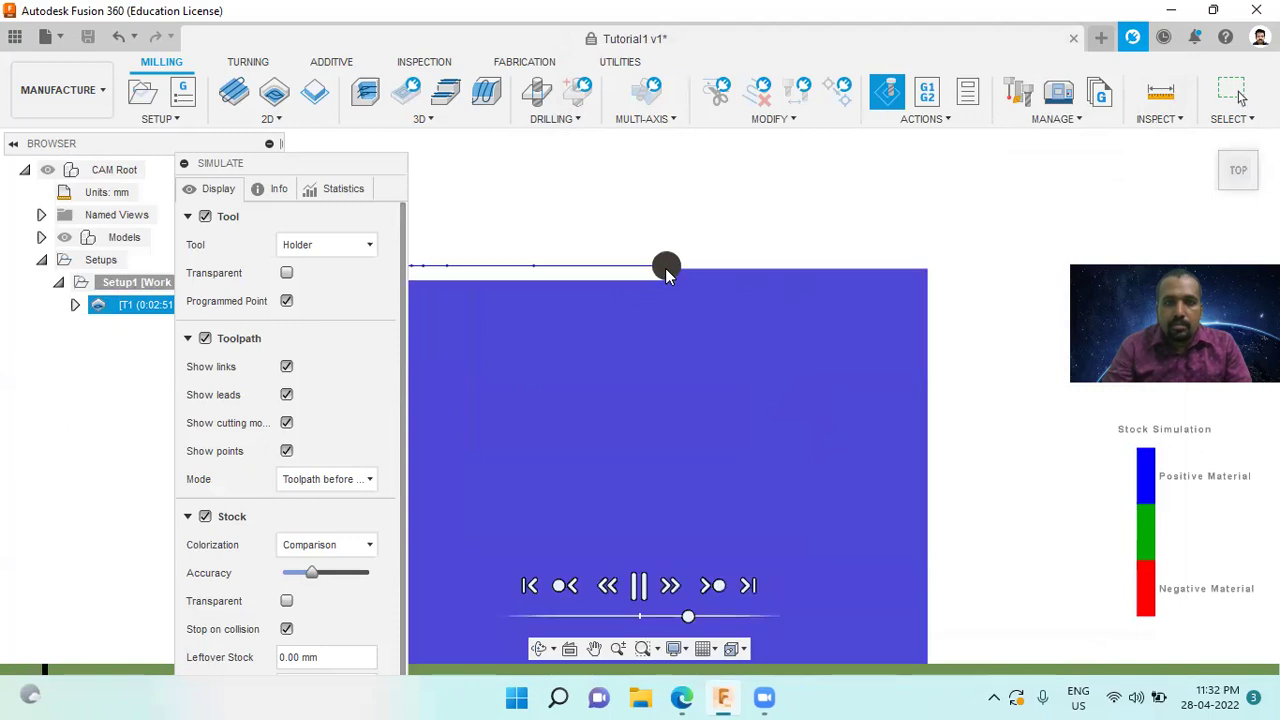
{"action": "scroll", "coordinate": [680, 268], "scroll_direction": "down", "scroll_amount": 3}
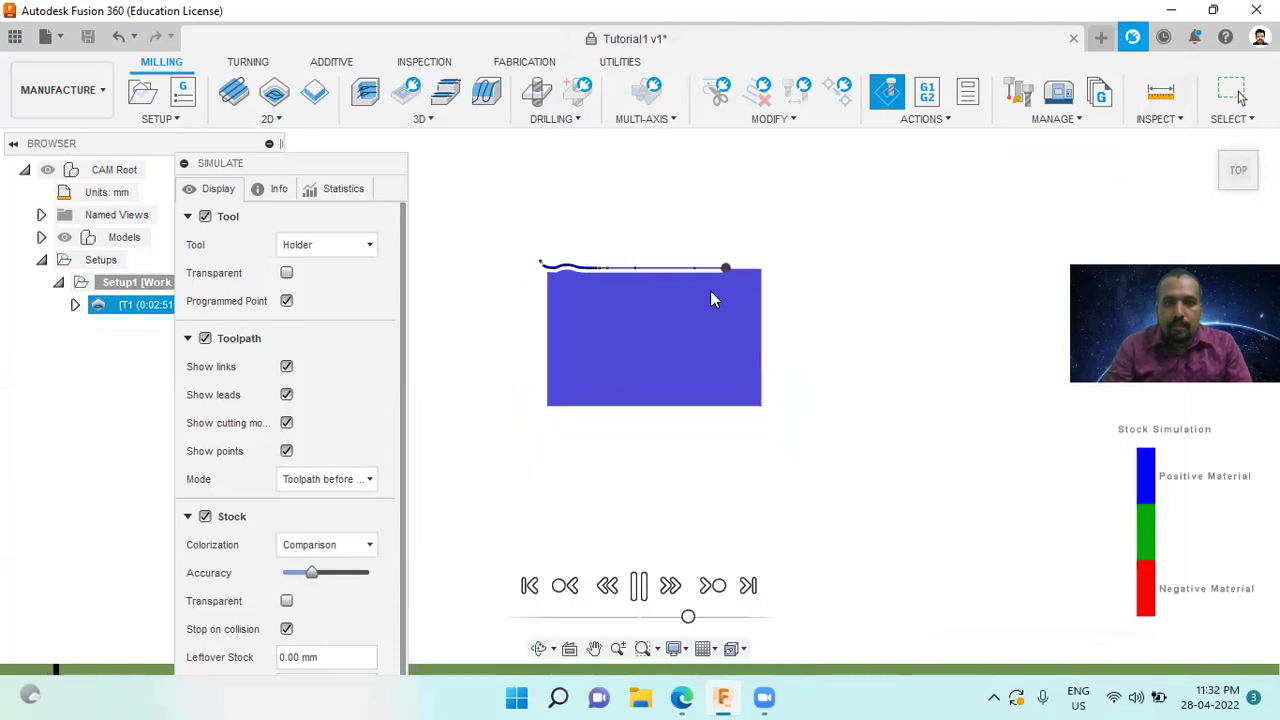
{"action": "scroll", "coordinate": [703, 300], "scroll_direction": "up", "scroll_amount": 2}
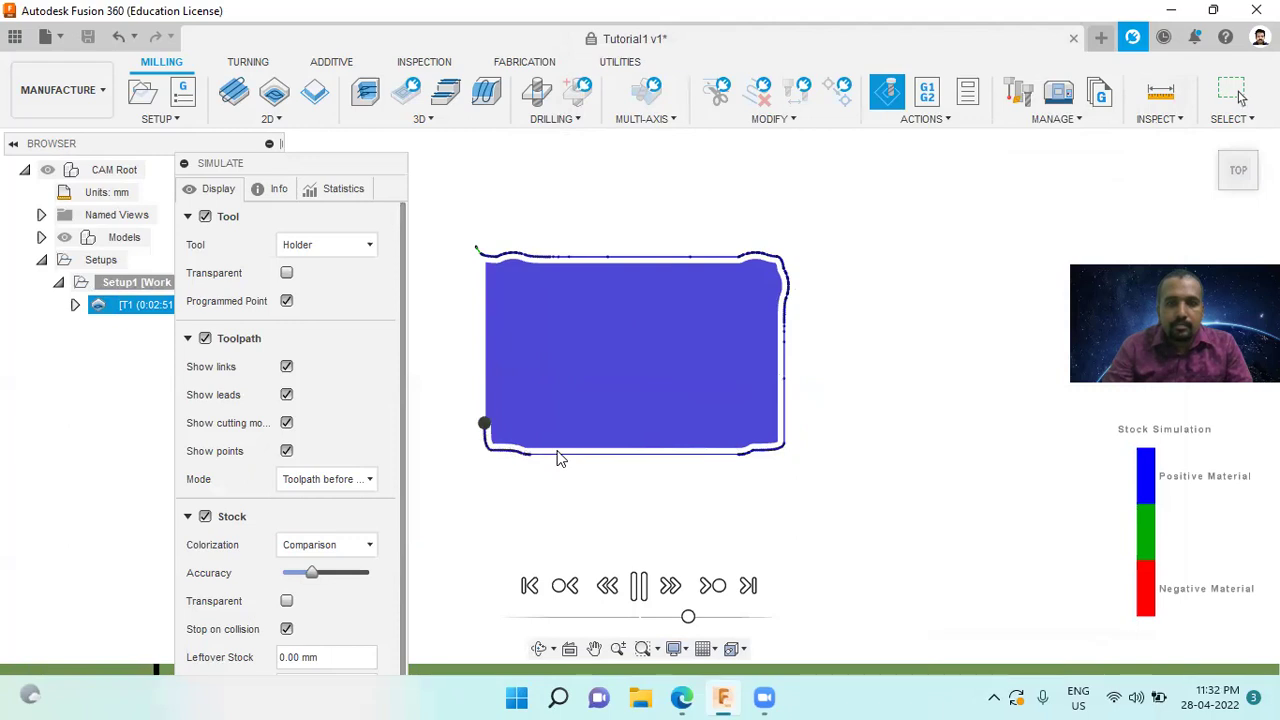
{"action": "scroll", "coordinate": [570, 347], "scroll_direction": "up", "scroll_amount": 2}
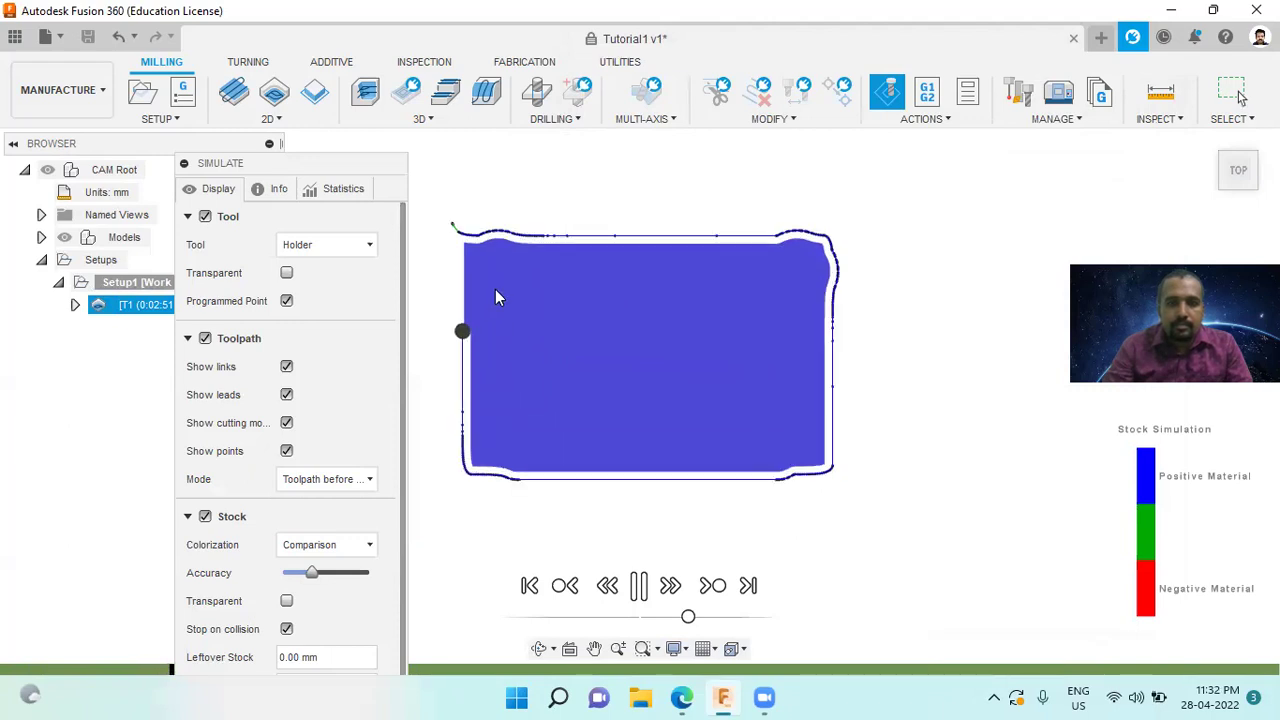
{"action": "left_click_drag", "start_coordinate": [330, 170], "coordinate": [246, 131]}
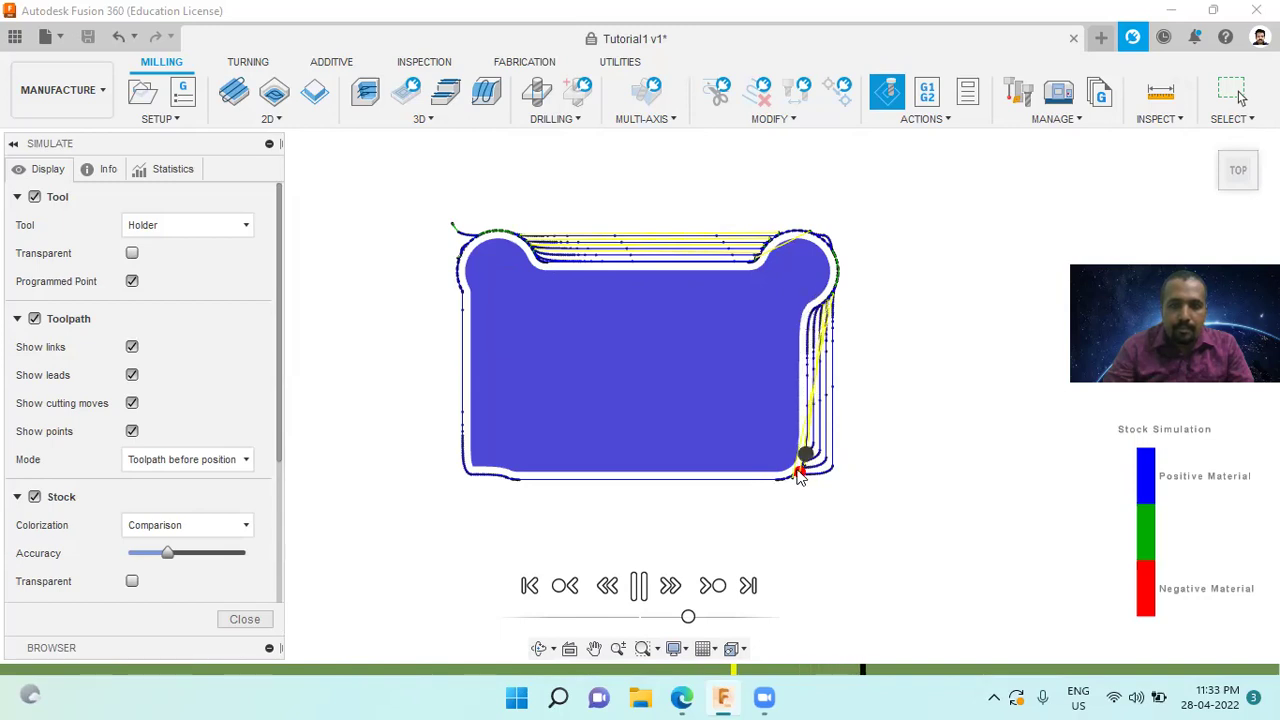
Watch the end of the simulation in isometric view, inspect the machined stock and close the simulation.
{"action": "left_click", "coordinate": [1210, 165]}
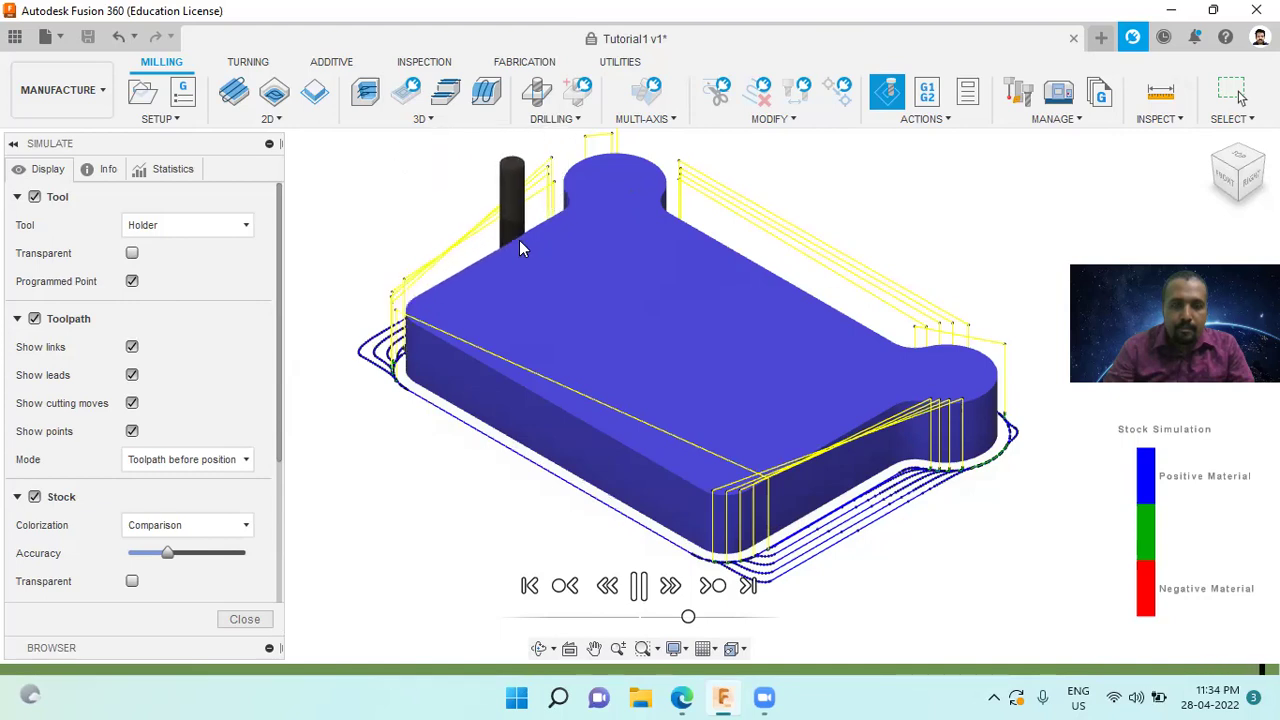
{"action": "scroll", "coordinate": [517, 250], "scroll_direction": "down", "scroll_amount": 4}
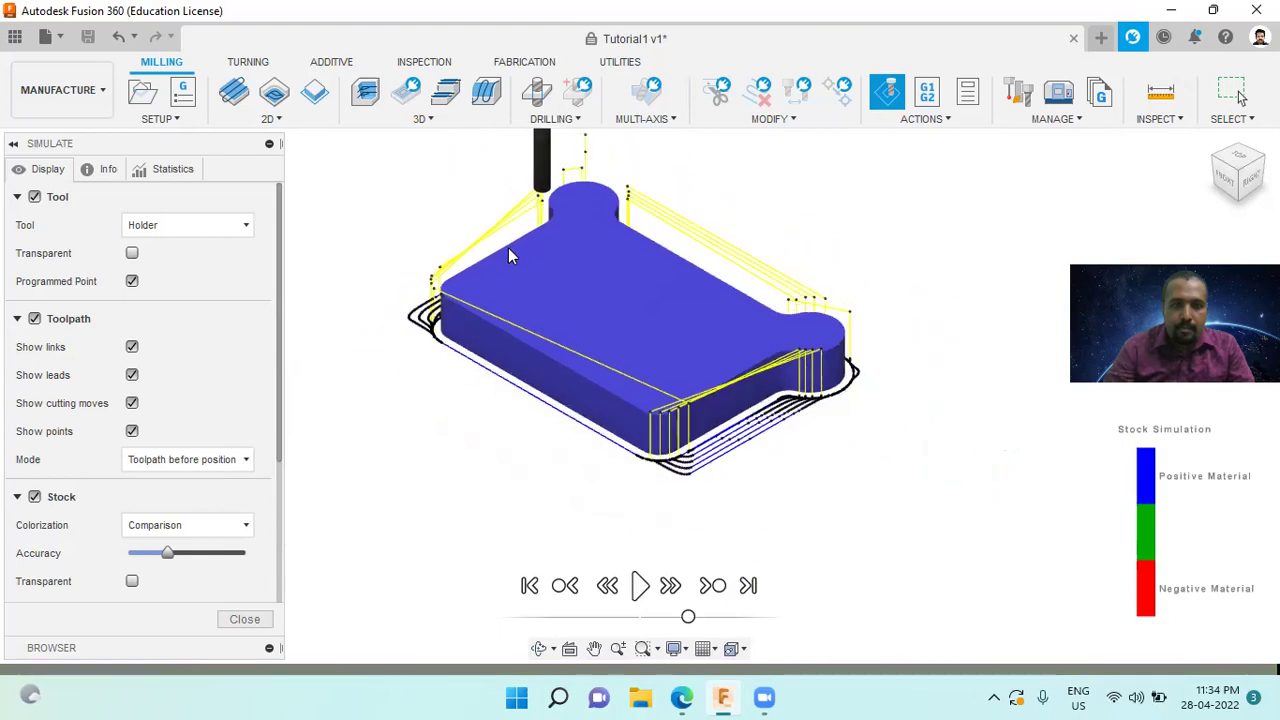
{"action": "scroll", "coordinate": [540, 184], "scroll_direction": "up", "scroll_amount": 1}
{"action": "scroll", "coordinate": [546, 299], "scroll_direction": "up", "scroll_amount": 2}
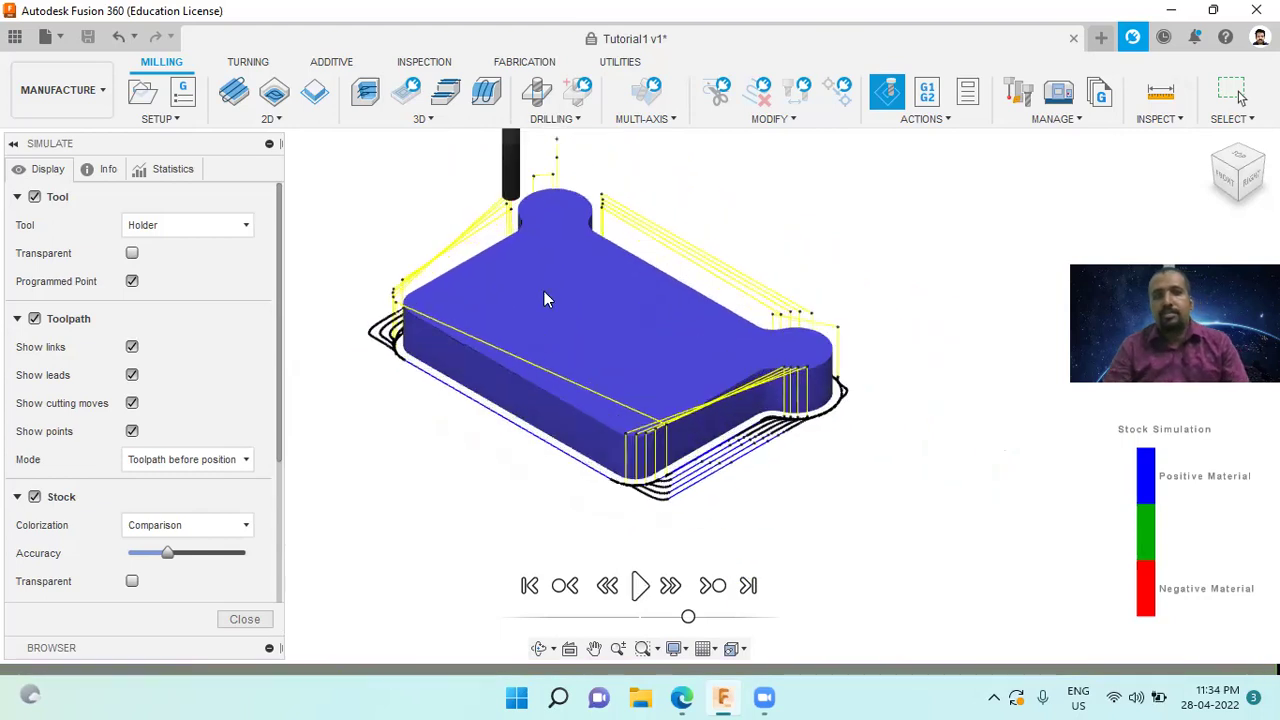
{"action": "left_click", "coordinate": [245, 619]}
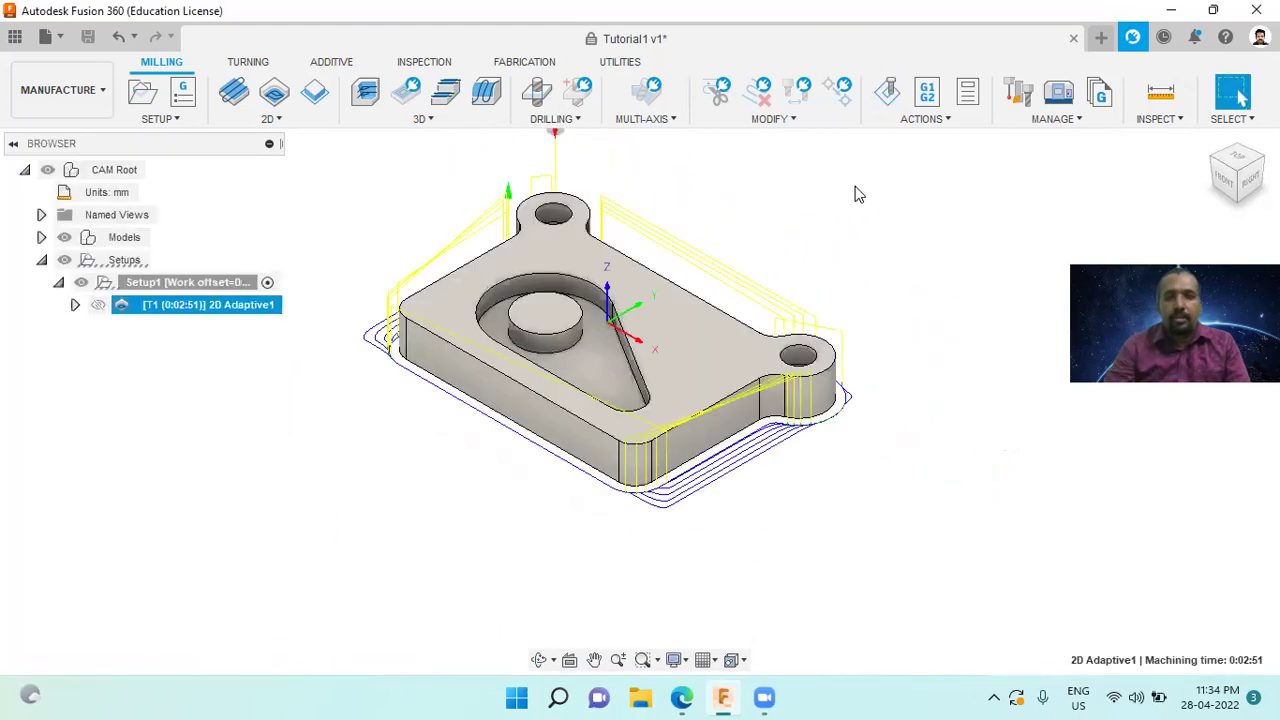
Post process the 2D Adaptive operation with the OKUMA / okuma post, overwriting the existing 1001.MIN file.
{"action": "left_click", "coordinate": [950, 120]}
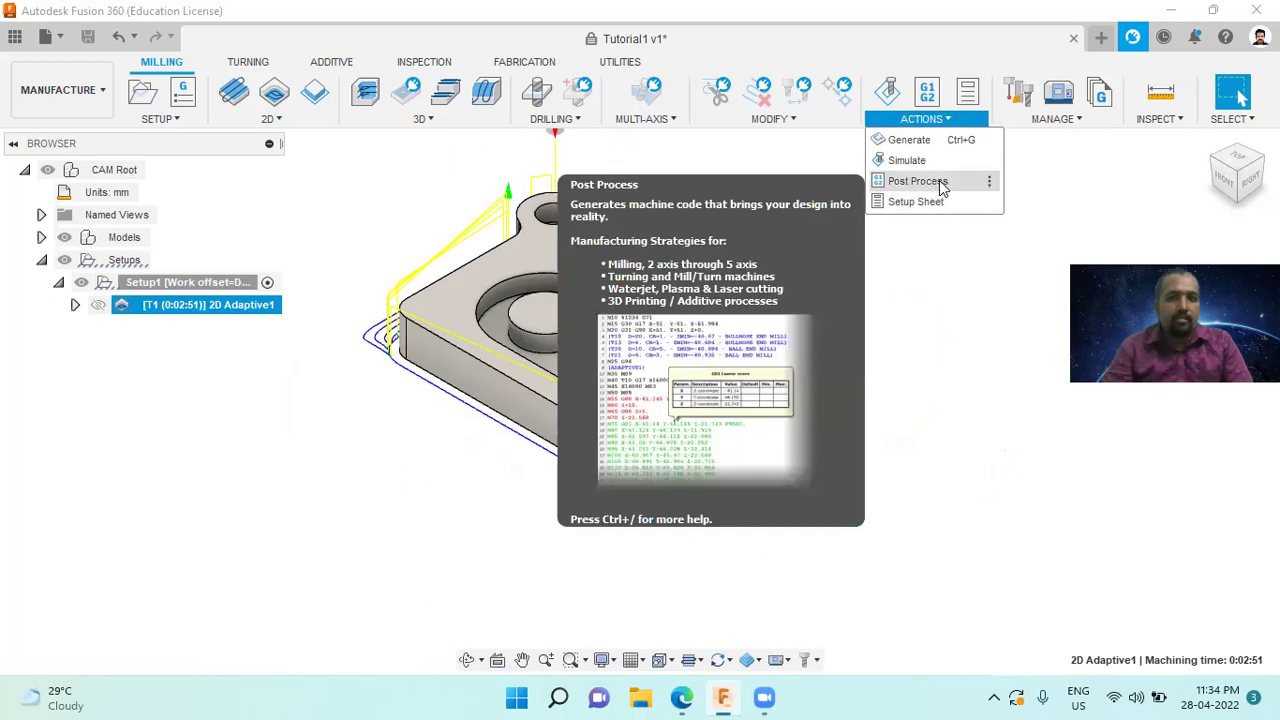
{"action": "left_click", "coordinate": [941, 184]}
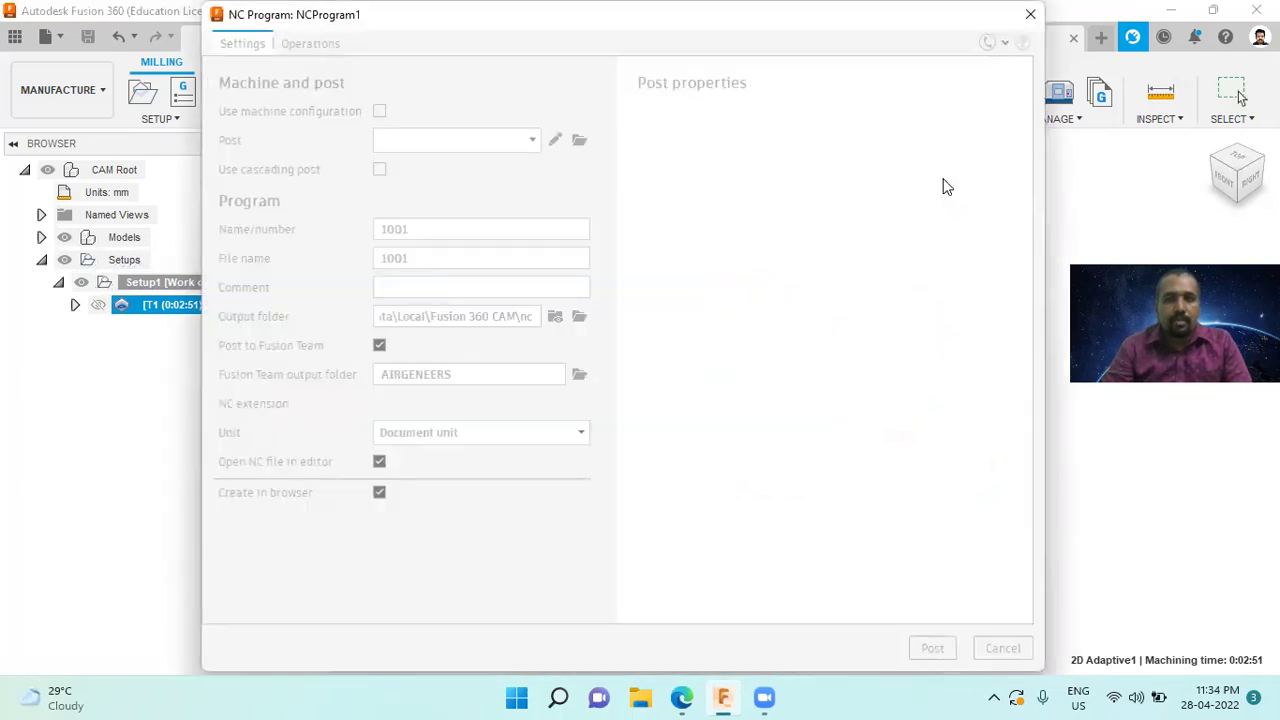
{"action": "left_click", "coordinate": [527, 143]}
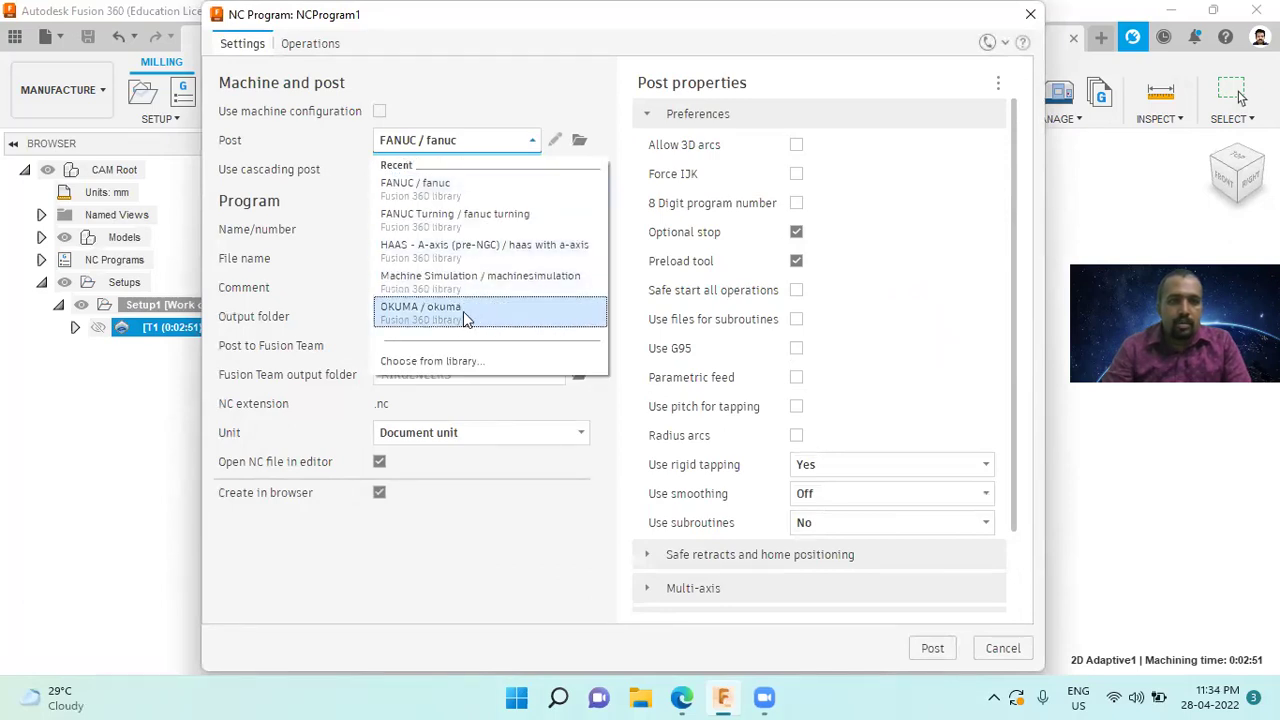
{"action": "mouse_move", "coordinate": [462, 318]}
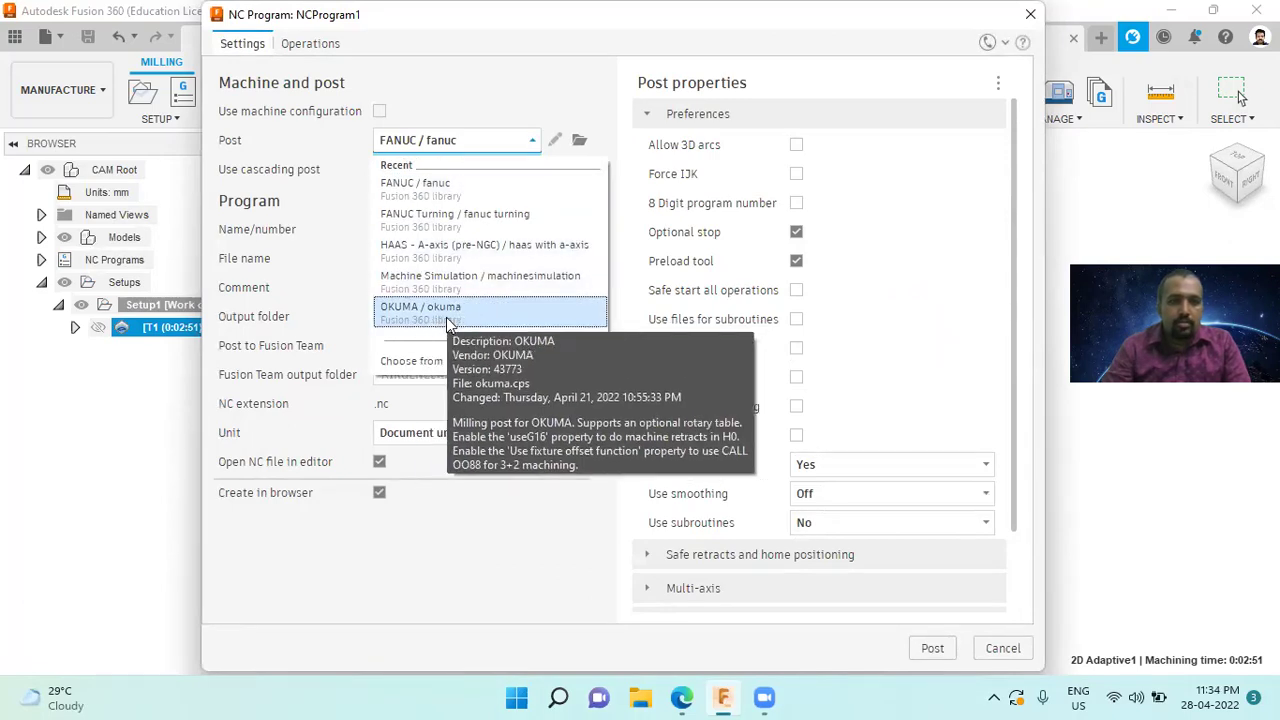
{"action": "left_click", "coordinate": [448, 320]}
{"action": "key", "text": "Return"}
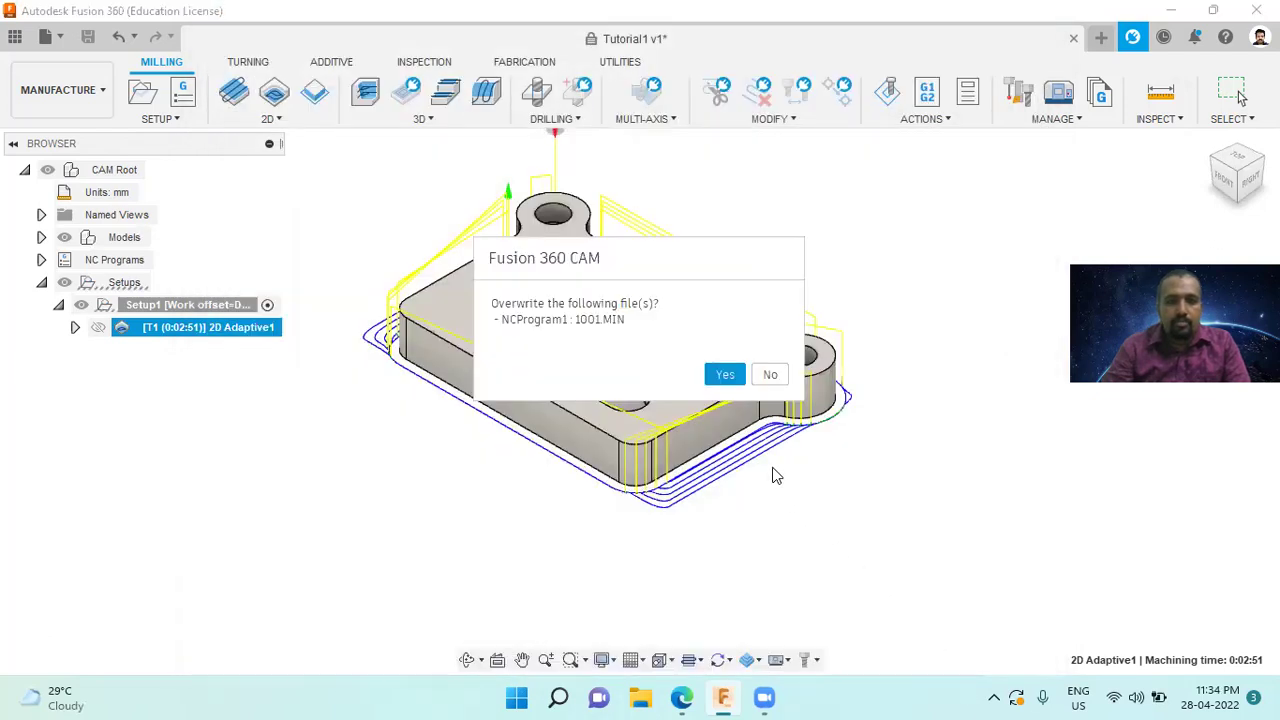
{"action": "left_click", "coordinate": [725, 374]}
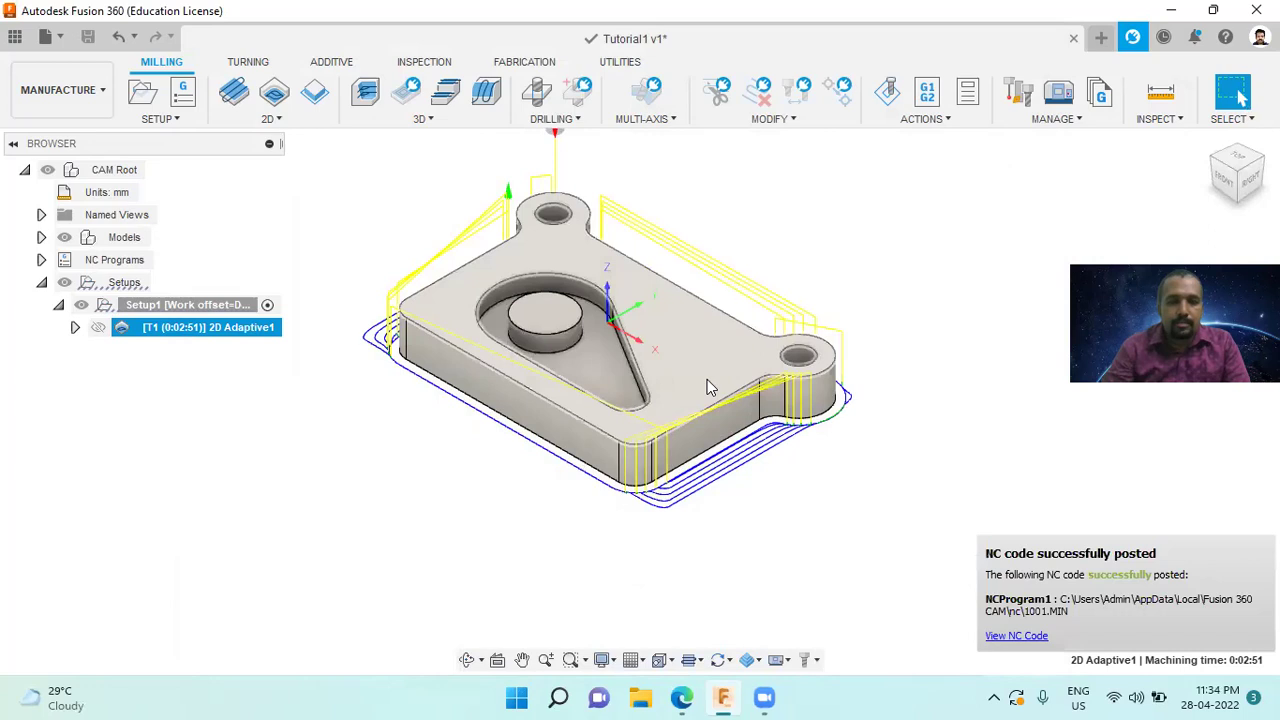
Open the posted NC code 1001.MIN in Visual Studio Code and dismiss the extension suggestions for .nc and .min files.
{"action": "left_click", "coordinate": [988, 638]}
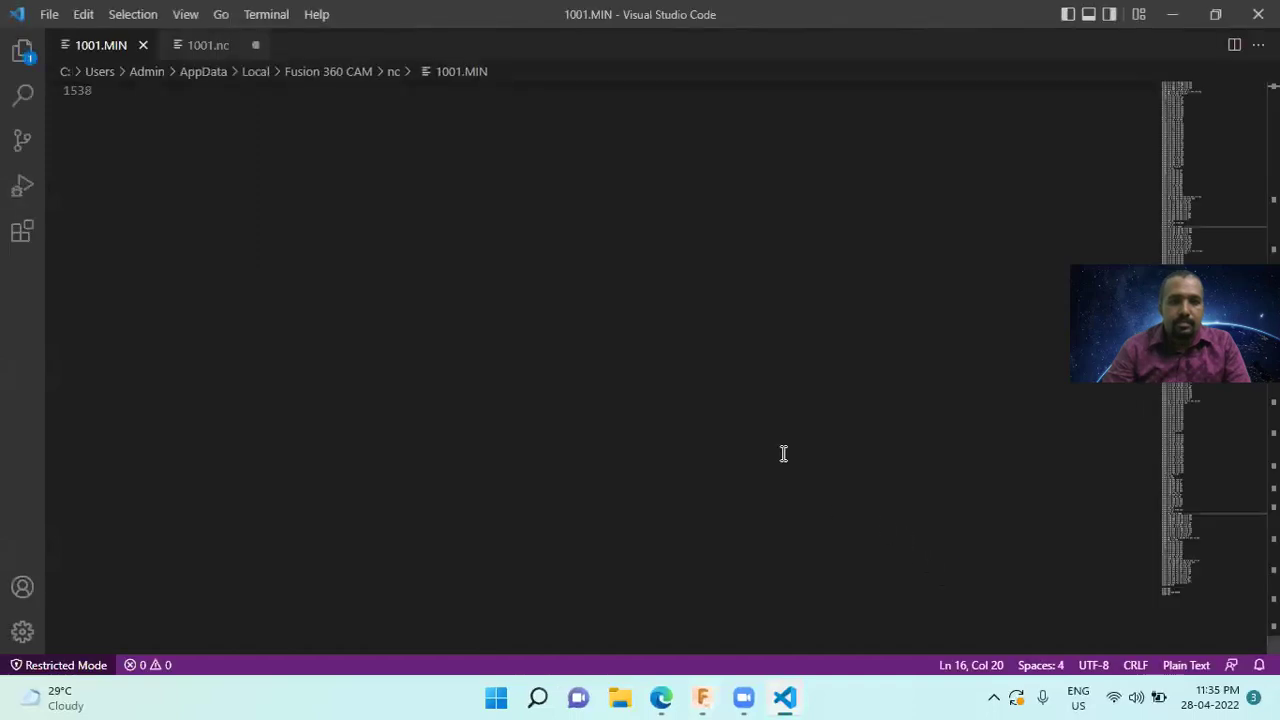
{"action": "scroll", "coordinate": [587, 335], "scroll_direction": "up", "scroll_amount": 20}
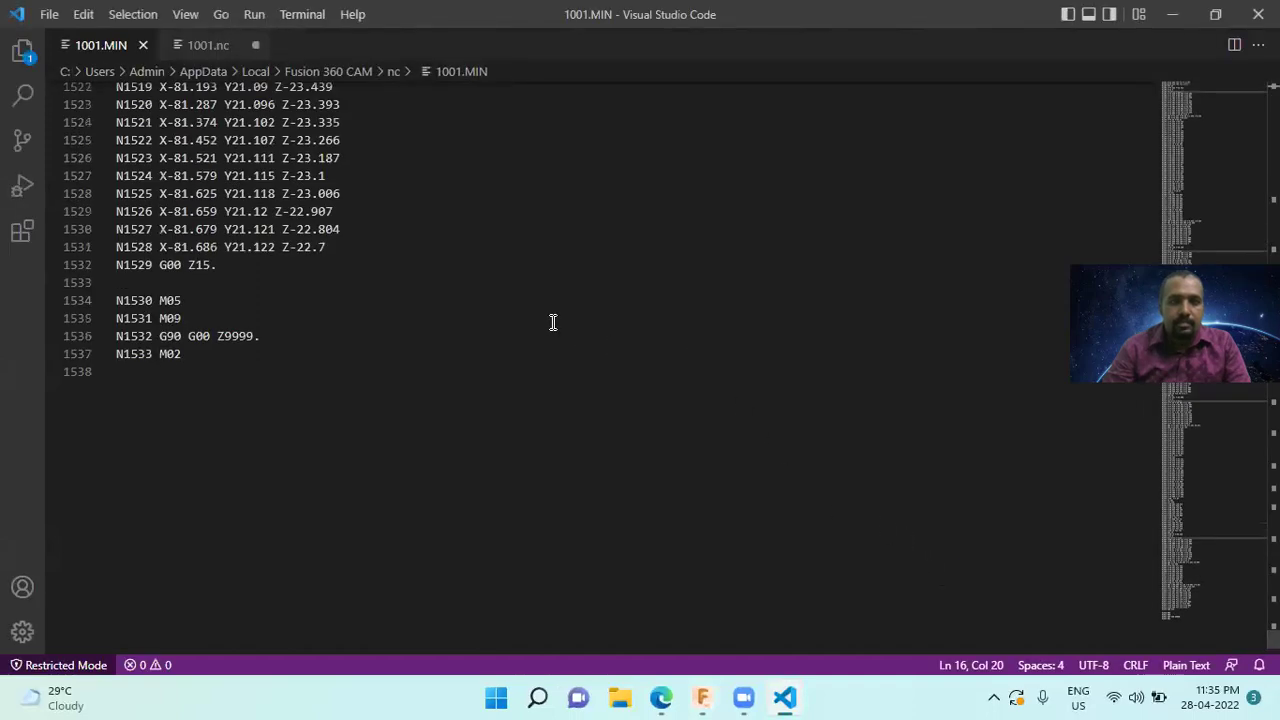
{"action": "scroll", "coordinate": [530, 332], "scroll_direction": "up", "scroll_amount": 20}
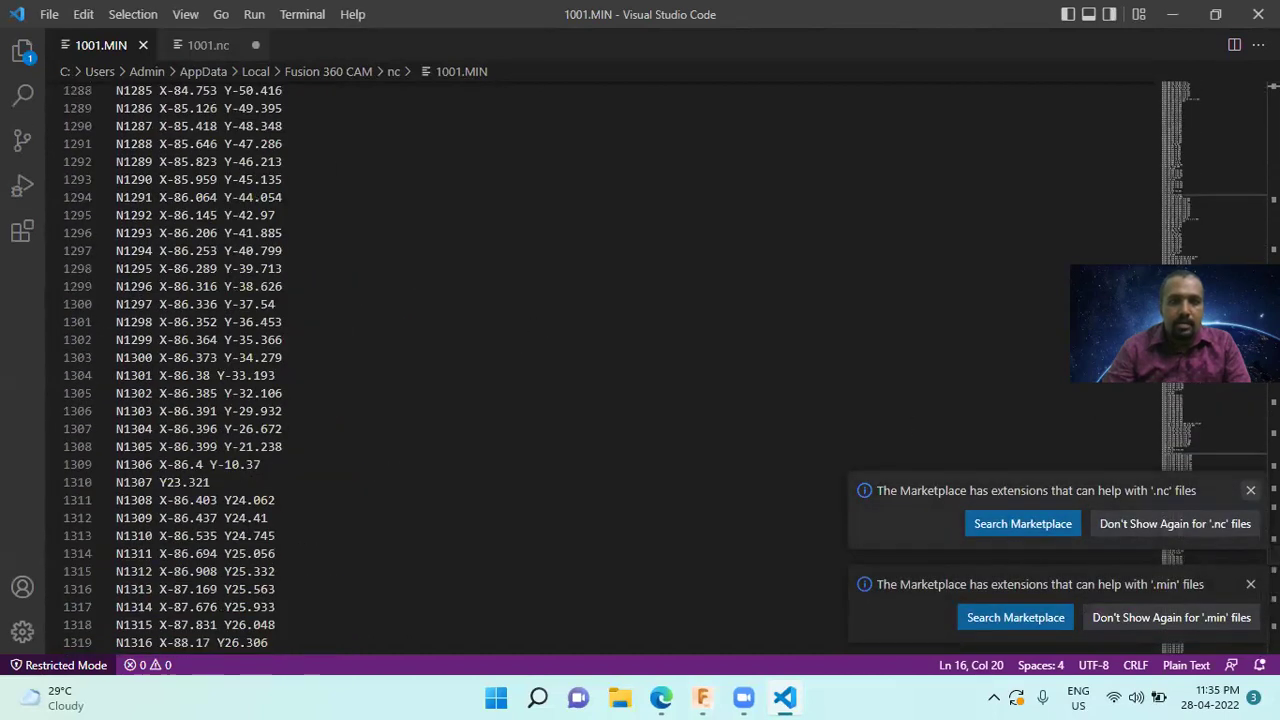
{"action": "left_click", "coordinate": [1250, 490]}
{"action": "left_click", "coordinate": [1250, 584]}
Read the coordinate blocks of the NC code backwards up to the program header and tool definition.
{"action": "scroll", "coordinate": [858, 398], "scroll_direction": "up", "scroll_amount": 11}
{"action": "scroll", "coordinate": [858, 398], "scroll_direction": "up", "scroll_amount": 20}
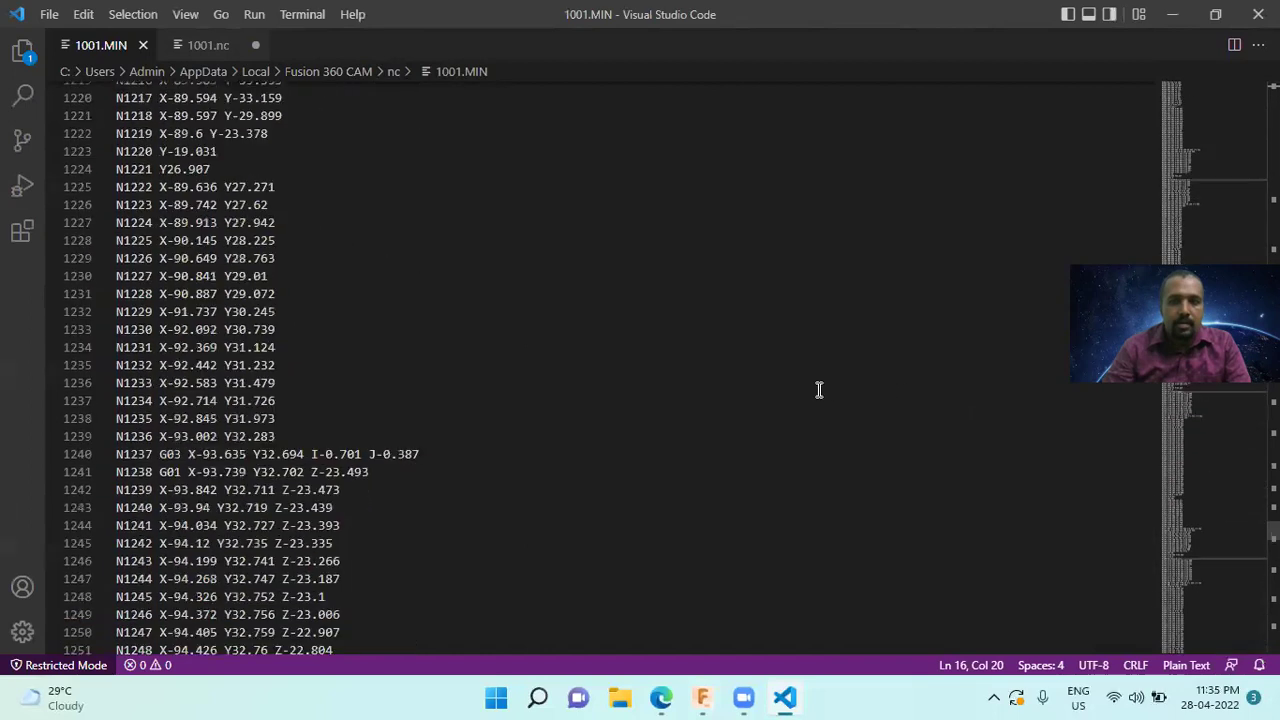
{"action": "scroll", "coordinate": [541, 408], "scroll_direction": "up", "scroll_amount": 1}
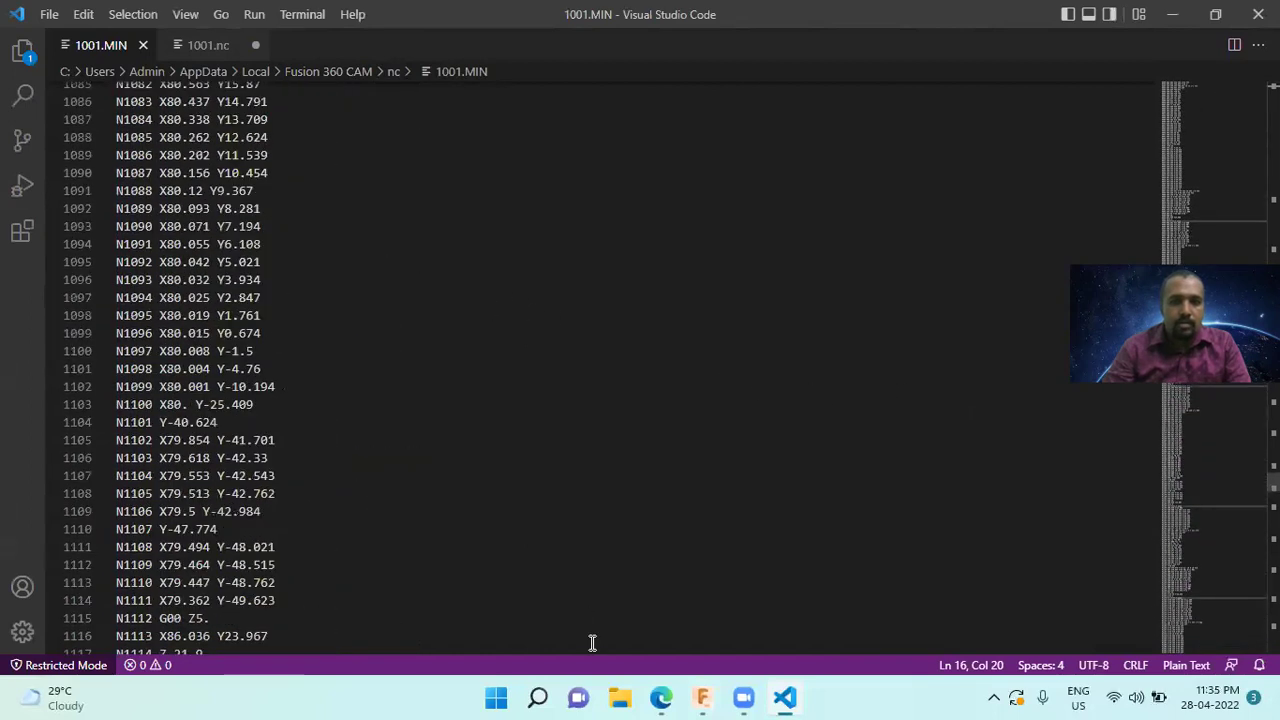
{"action": "scroll", "coordinate": [660, 389], "scroll_direction": "up", "scroll_amount": 20}
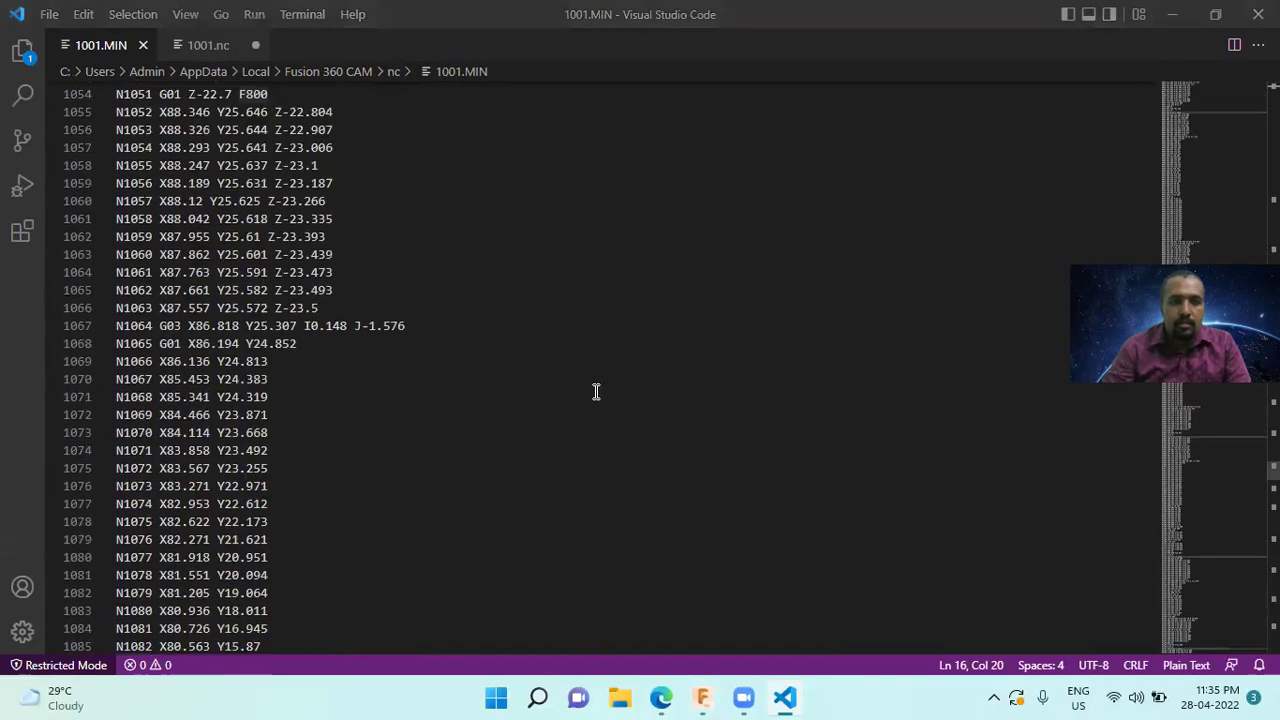
{"action": "scroll", "coordinate": [547, 418], "scroll_direction": "up", "scroll_amount": 20}
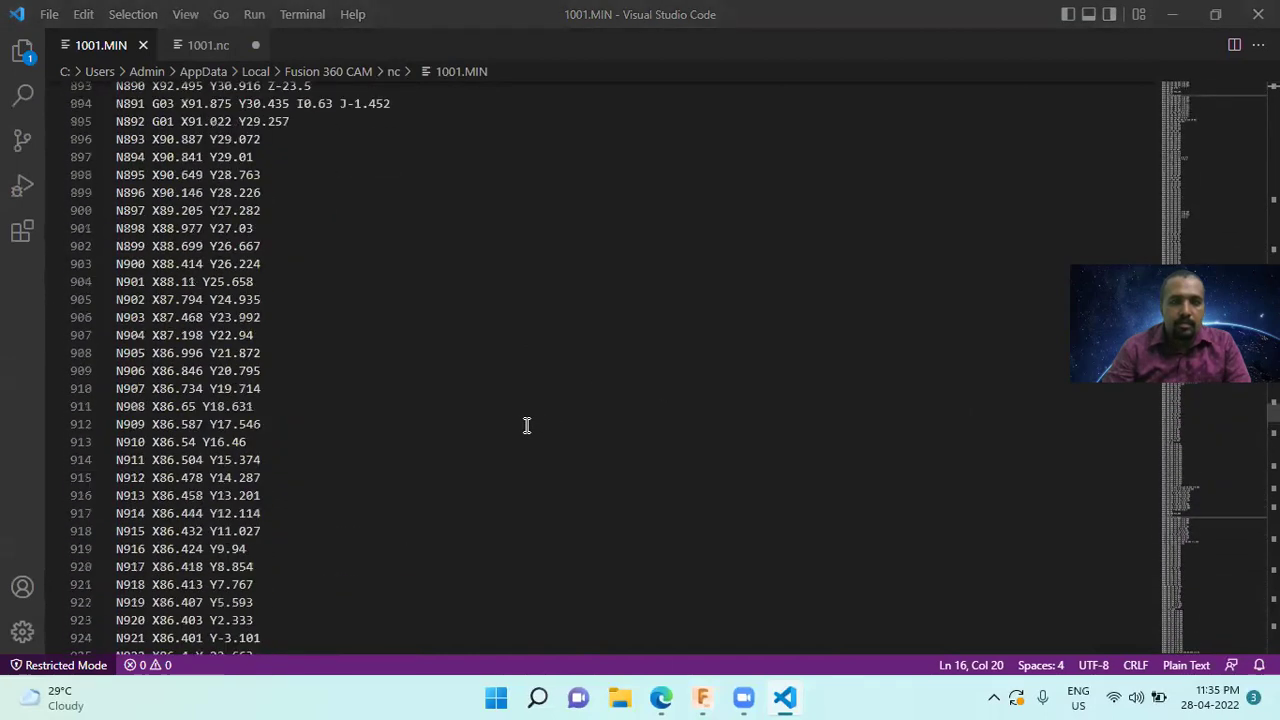
{"action": "scroll", "coordinate": [510, 422], "scroll_direction": "up", "scroll_amount": 20}
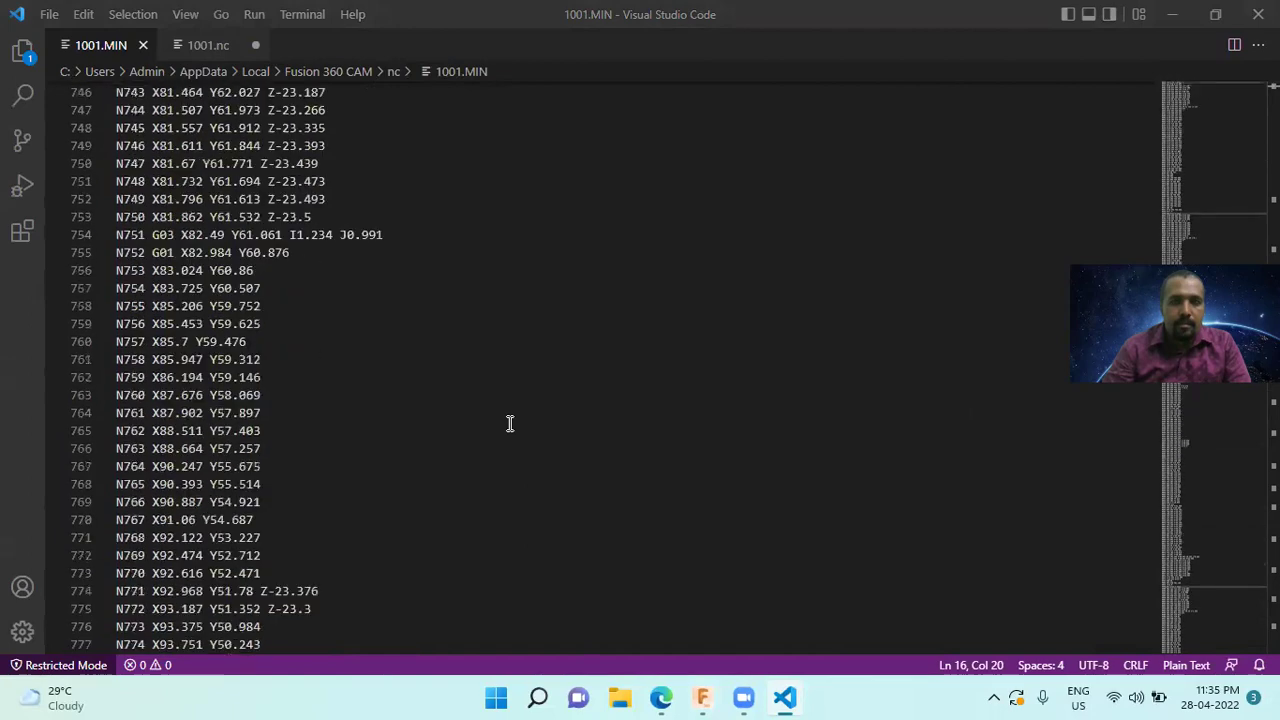
{"action": "scroll", "coordinate": [500, 421], "scroll_direction": "up", "scroll_amount": 20}
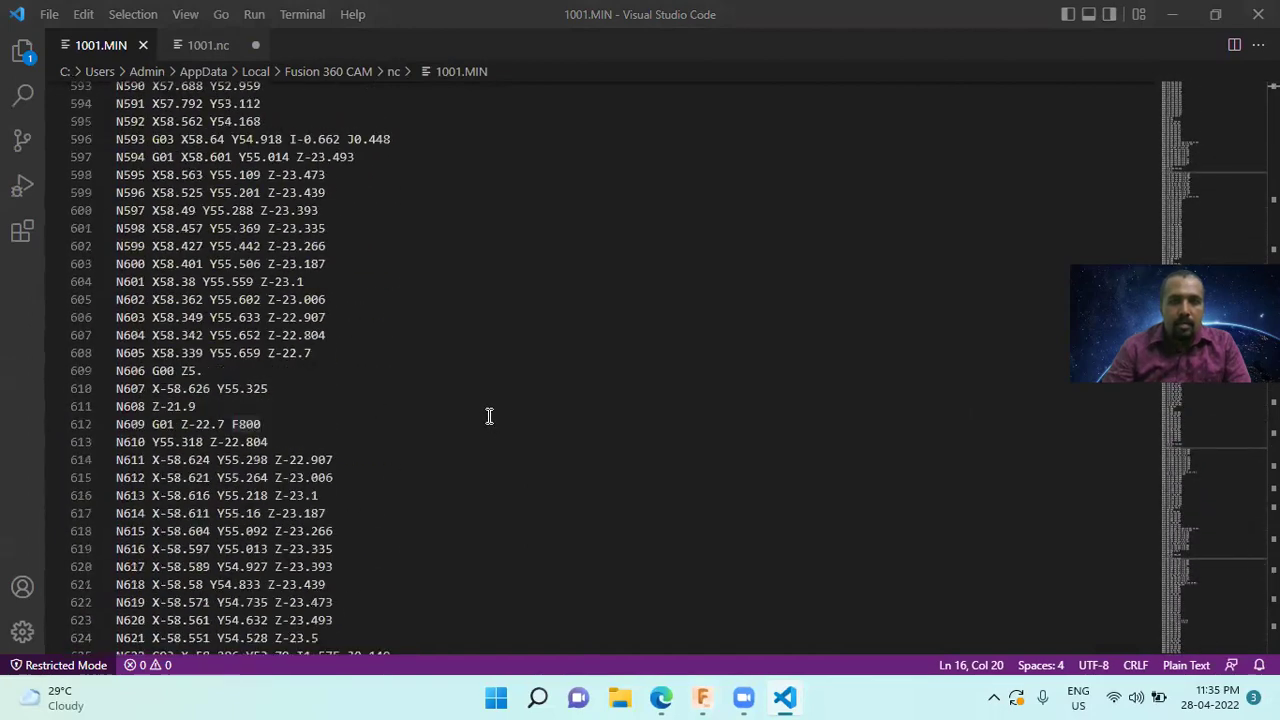
{"action": "scroll", "coordinate": [476, 401], "scroll_direction": "up", "scroll_amount": 20}
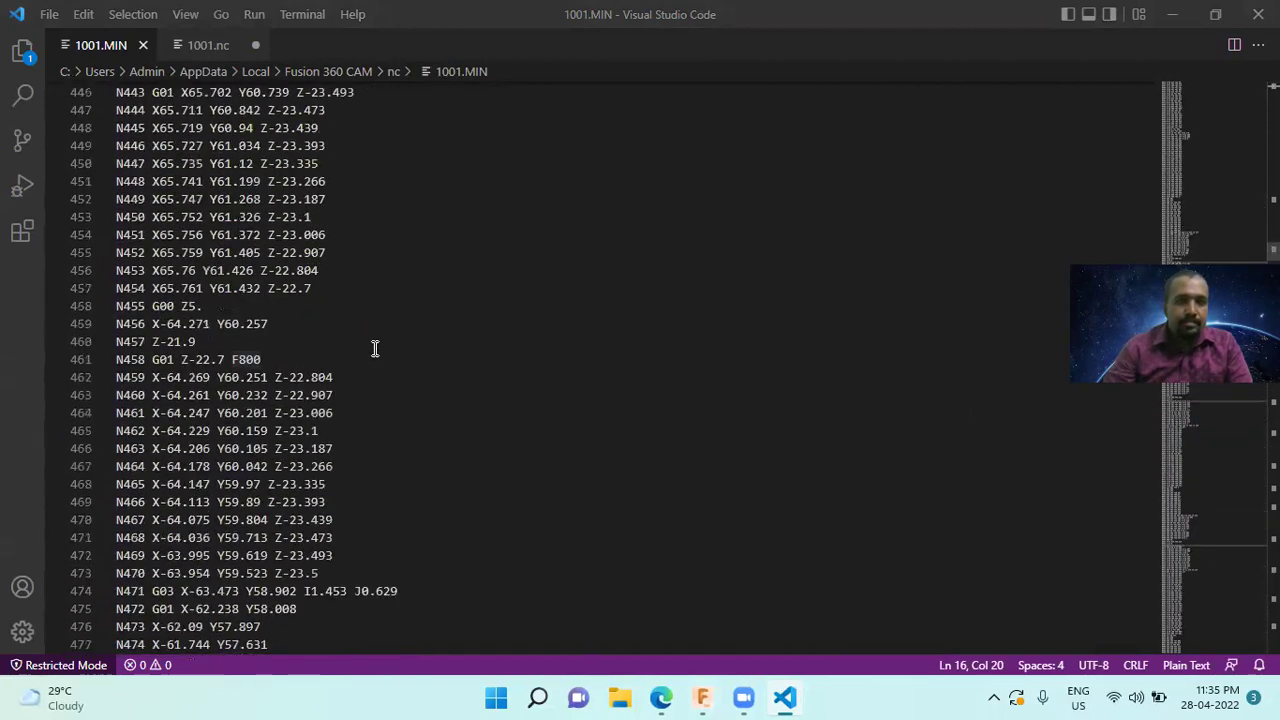
{"action": "scroll", "coordinate": [358, 341], "scroll_direction": "up", "scroll_amount": 20}
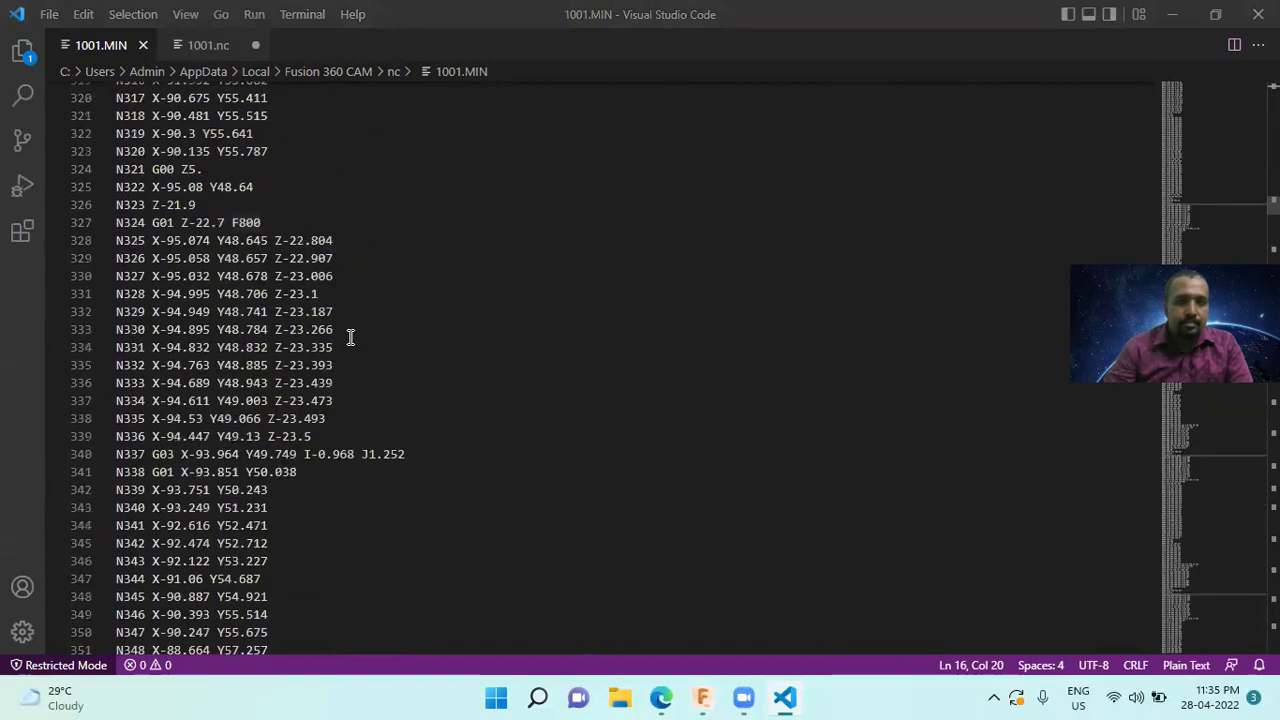
{"action": "scroll", "coordinate": [345, 331], "scroll_direction": "up", "scroll_amount": 20}
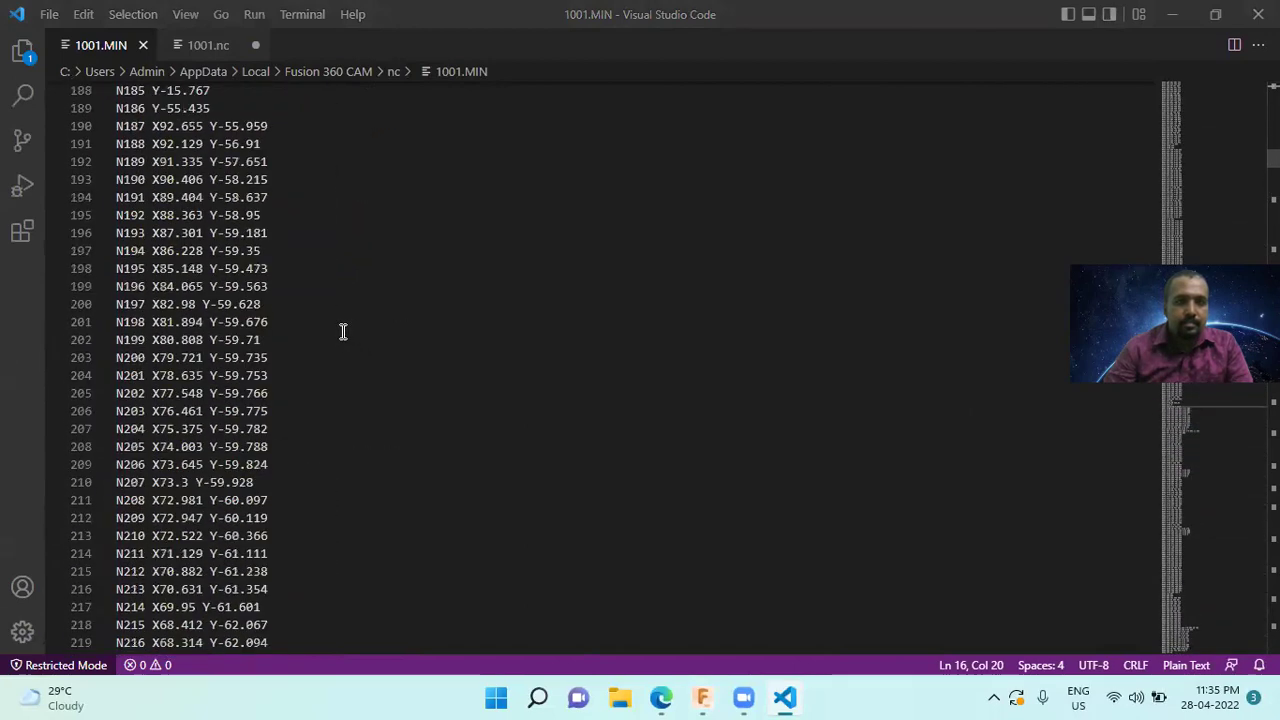
{"action": "scroll", "coordinate": [335, 333], "scroll_direction": "up", "scroll_amount": 20}
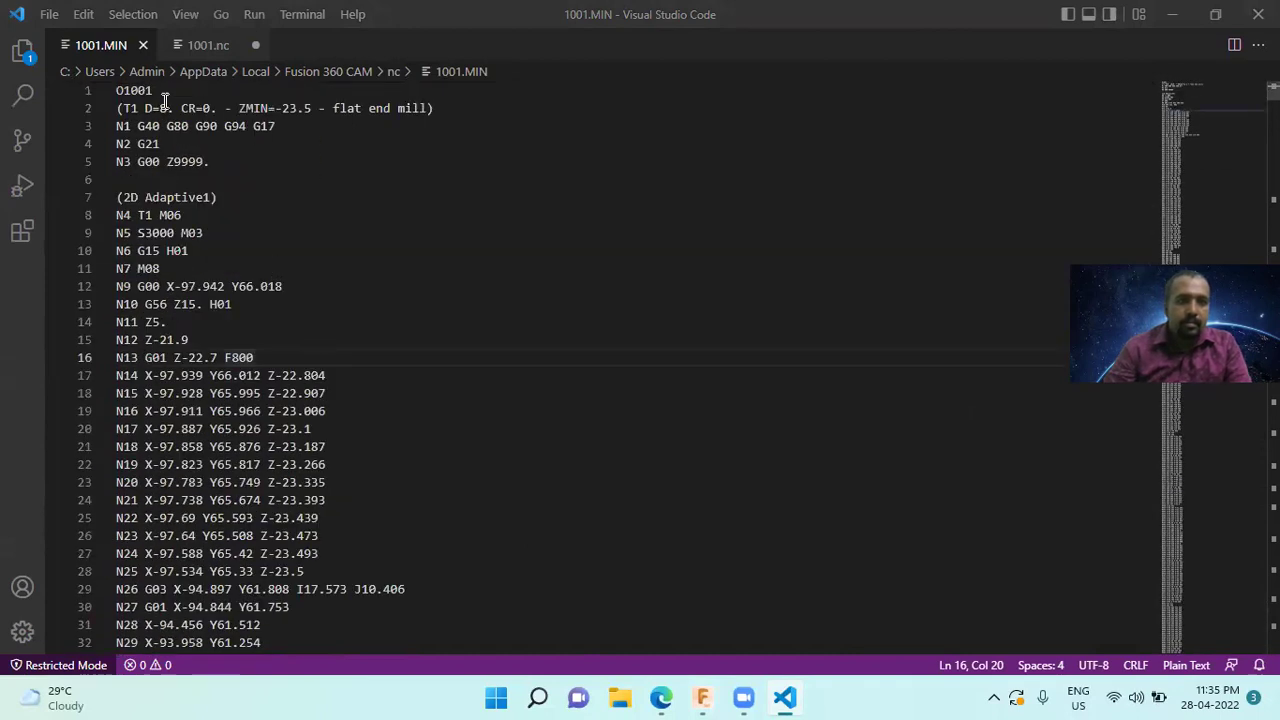
Read the NC code from the T1 M06 tool change line down to the closing M02 block.
{"action": "left_click", "coordinate": [186, 215]}
{"action": "scroll", "coordinate": [300, 290], "scroll_direction": "down", "scroll_amount": 7}
{"action": "scroll", "coordinate": [245, 320], "scroll_direction": "down", "scroll_amount": 16}
{"action": "scroll", "coordinate": [245, 320], "scroll_direction": "down", "scroll_amount": 20}
{"action": "scroll", "coordinate": [245, 320], "scroll_direction": "down", "scroll_amount": 20}
{"action": "scroll", "coordinate": [245, 320], "scroll_direction": "down", "scroll_amount": 20}
{"action": "scroll", "coordinate": [245, 320], "scroll_direction": "up", "scroll_amount": 5}
{"action": "scroll", "coordinate": [1234, 594], "scroll_direction": "down", "scroll_amount": 4}
{"action": "scroll", "coordinate": [1234, 594], "scroll_direction": "up", "scroll_amount": 3}
{"action": "scroll", "coordinate": [550, 410], "scroll_direction": "down", "scroll_amount": 1}
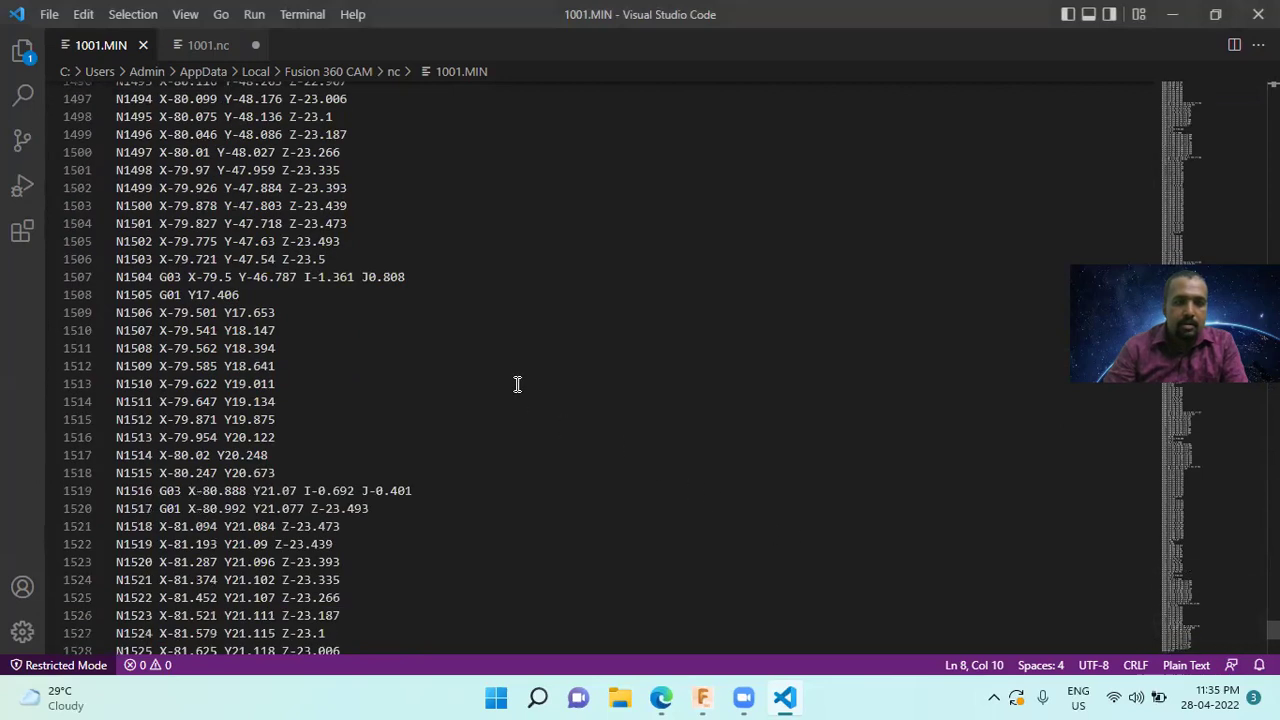
{"action": "scroll", "coordinate": [495, 380], "scroll_direction": "down", "scroll_amount": 5}
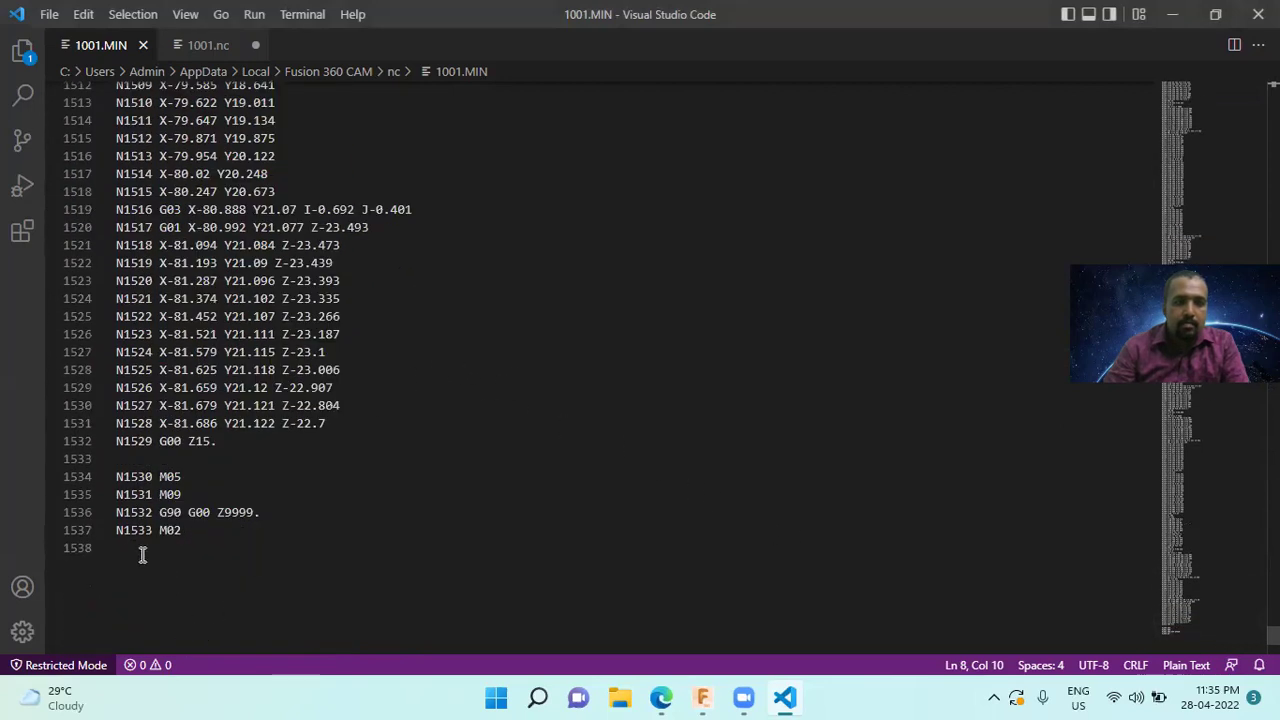